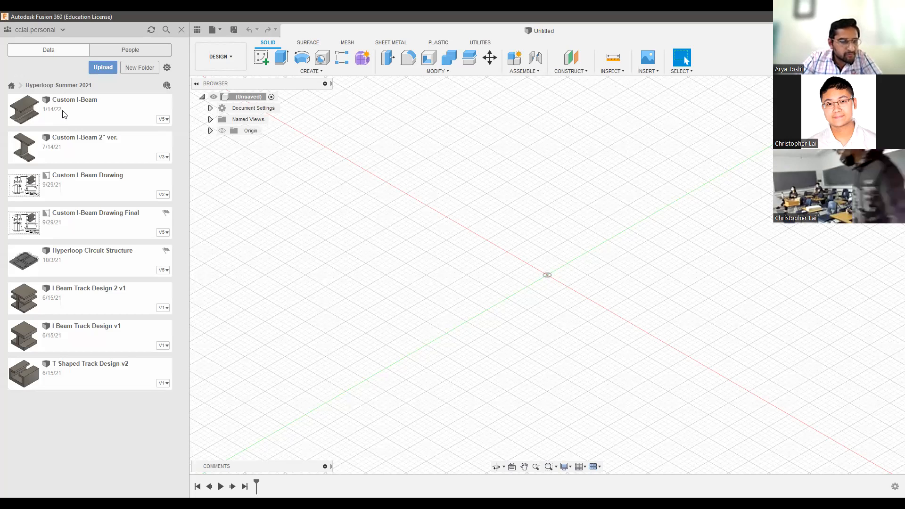
Open the Custom I-Beam design from the Hyperloop Summer 2021 project
click(65, 114)
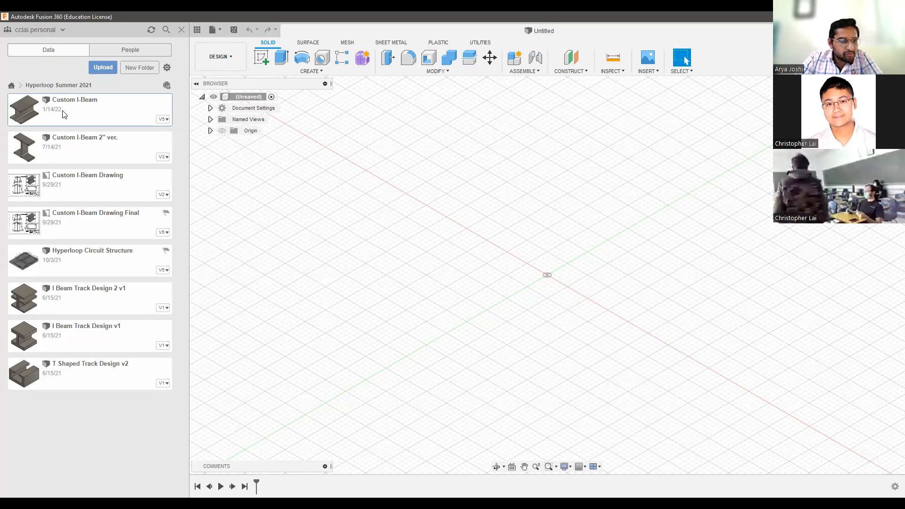
double_click(91, 111)
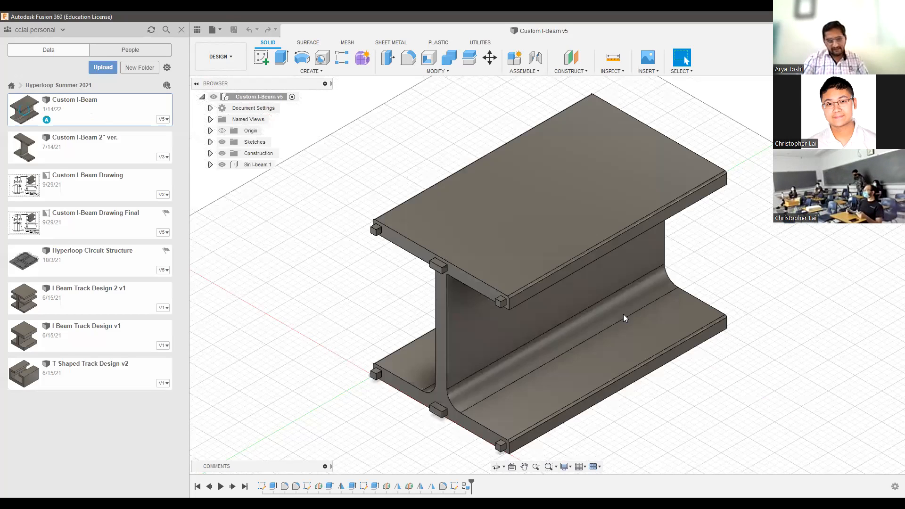
scroll(611, 370, down, 3)
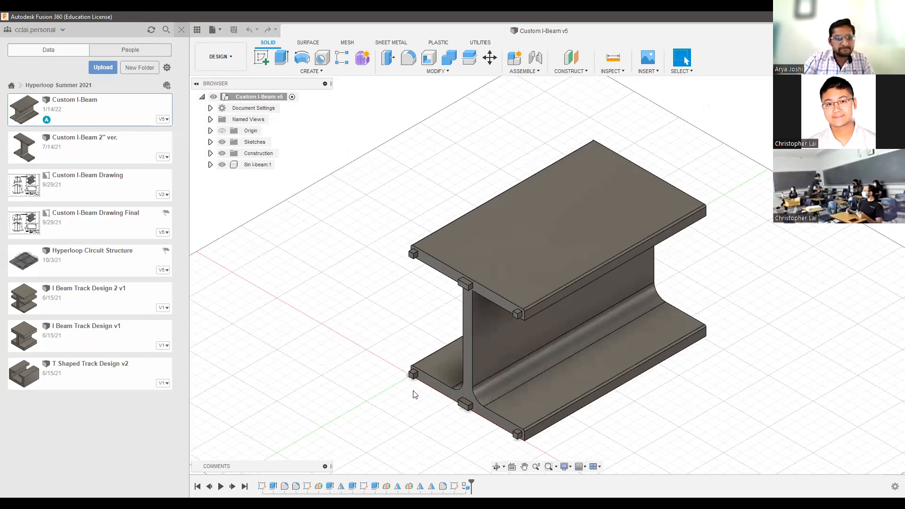
scroll(500, 422, down, 2)
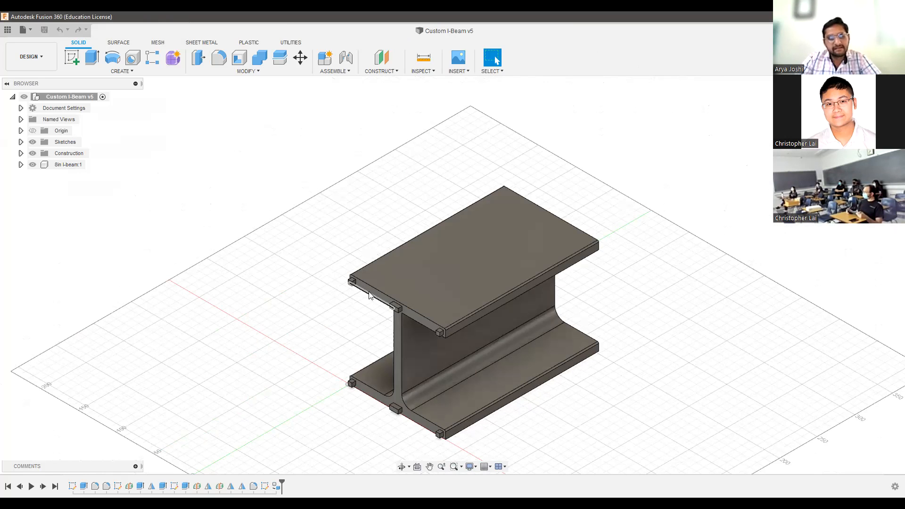
scroll(369, 296, up, 1)
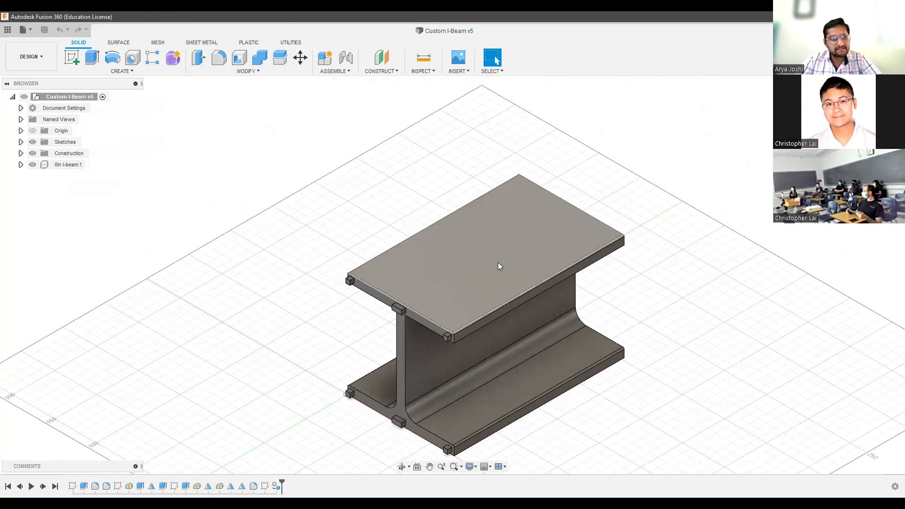
scroll(486, 268, down, 1)
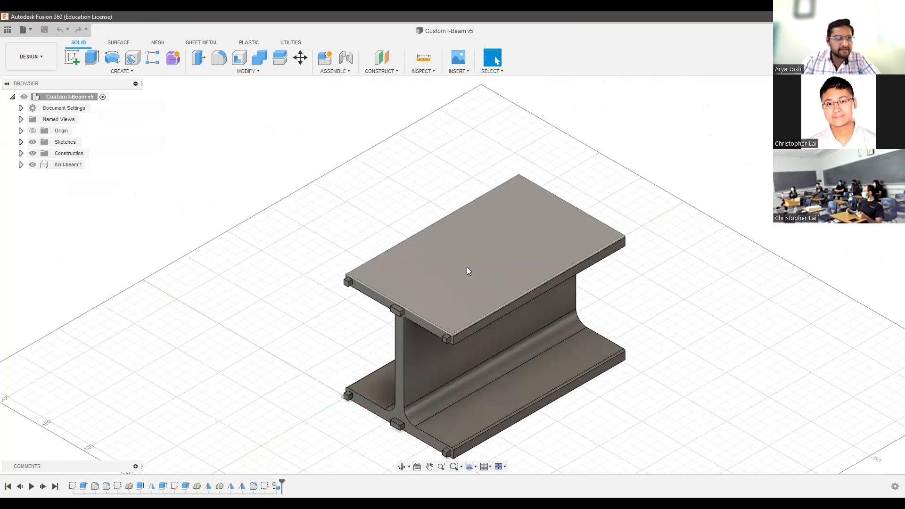
click(32, 29)
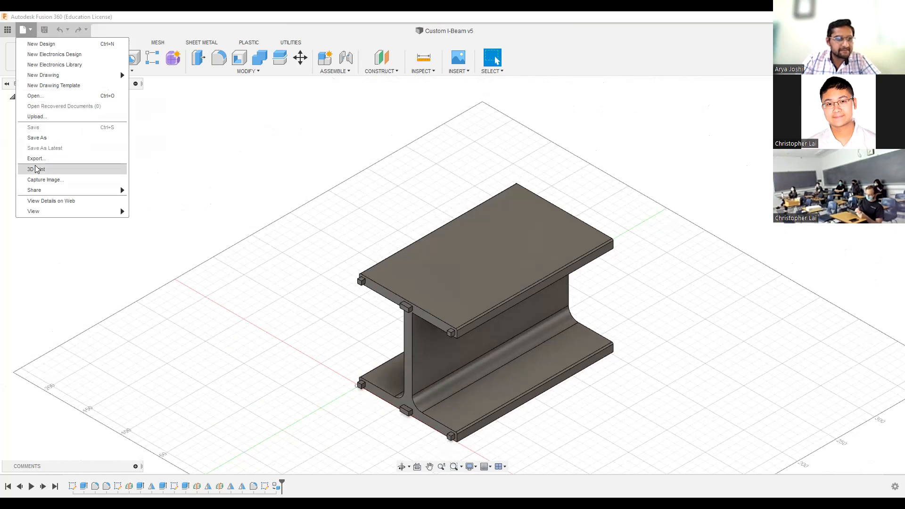
click(37, 138)
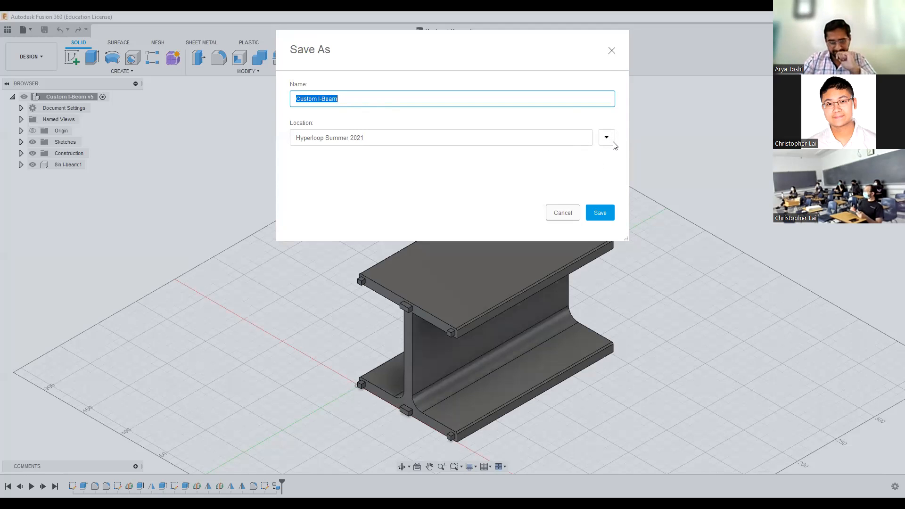
click(612, 50)
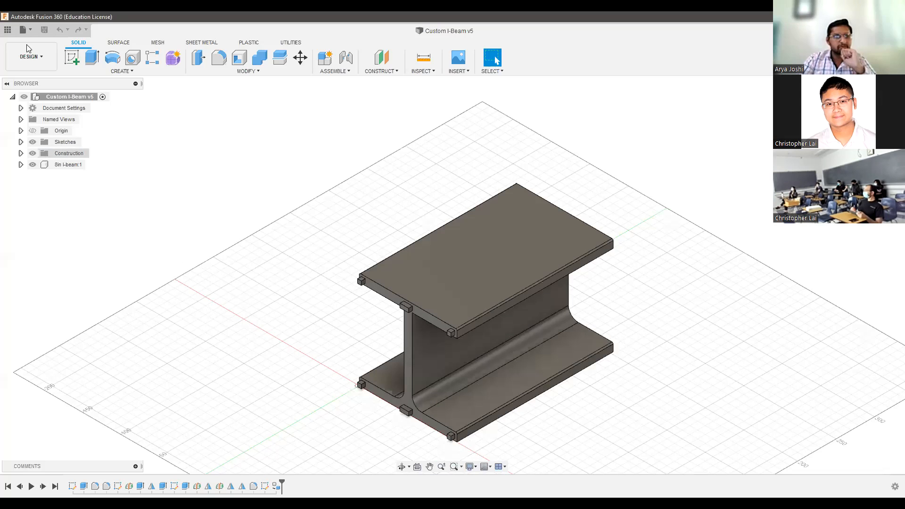
Export the I-beam design to Downloads as a STEP file named Beam, and show the exported file in its folder
click(31, 31)
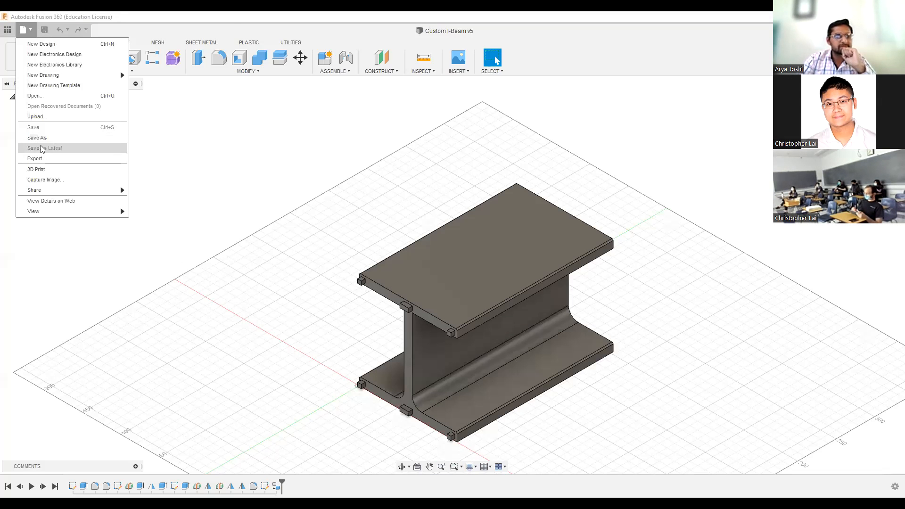
click(36, 158)
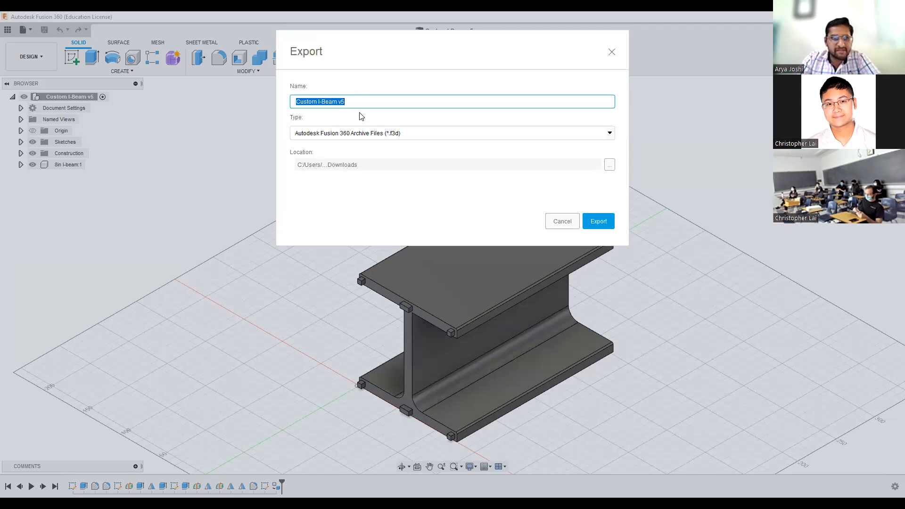
text(Beam)
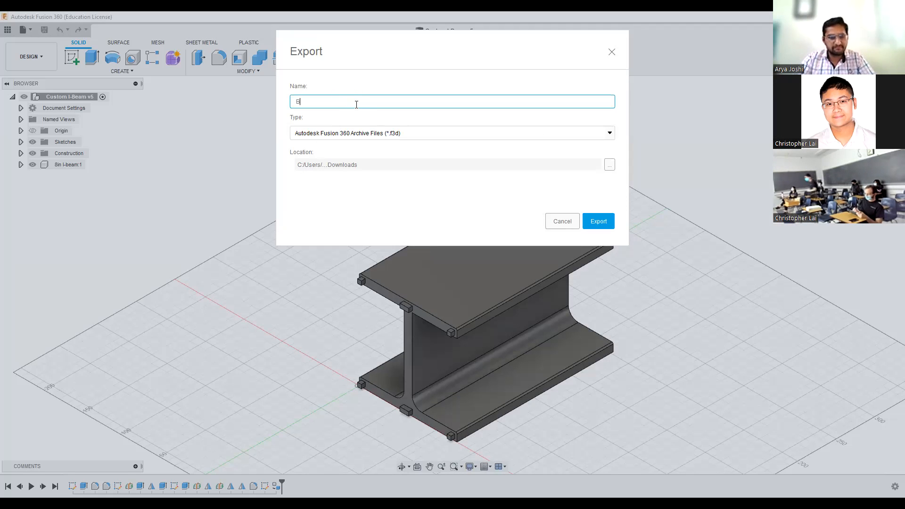
click(361, 133)
scroll(363, 164, down, 1)
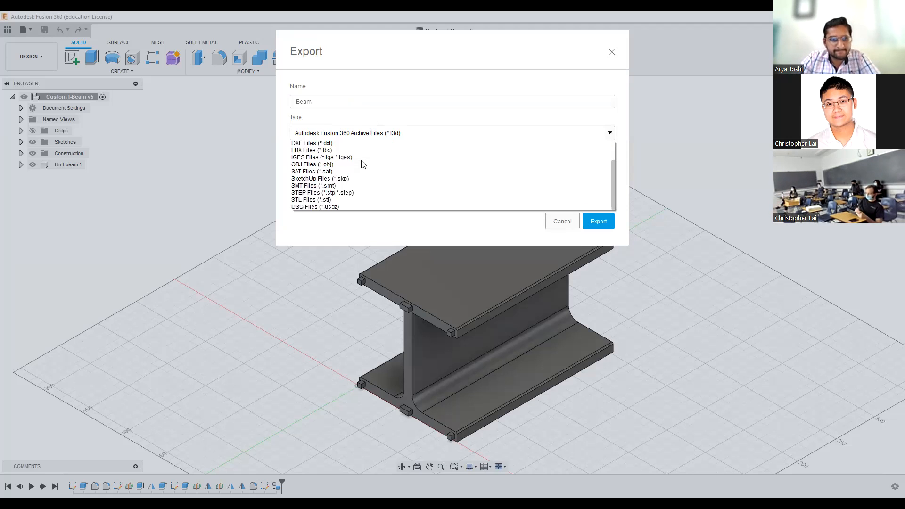
click(336, 193)
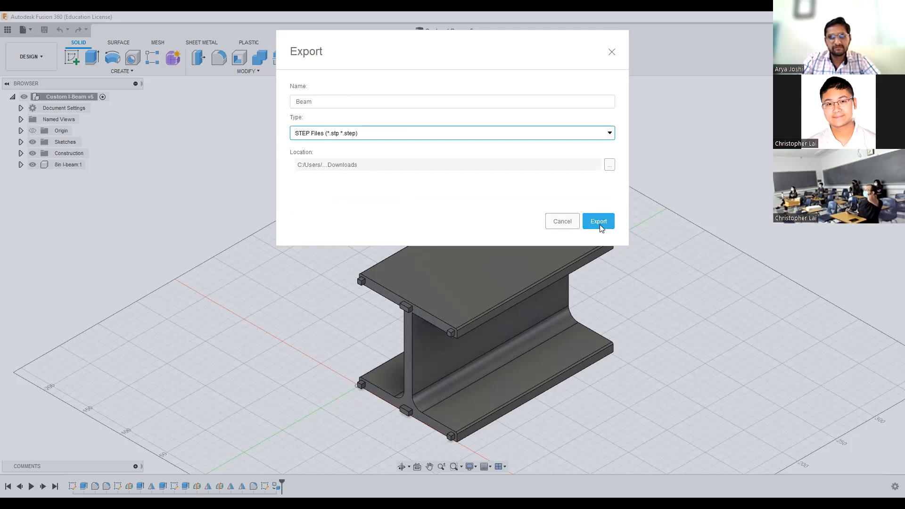
click(599, 222)
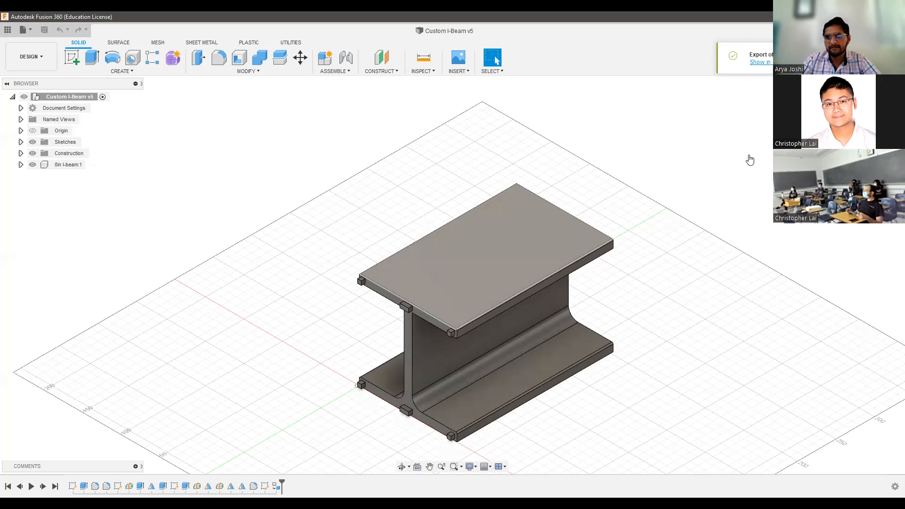
click(761, 62)
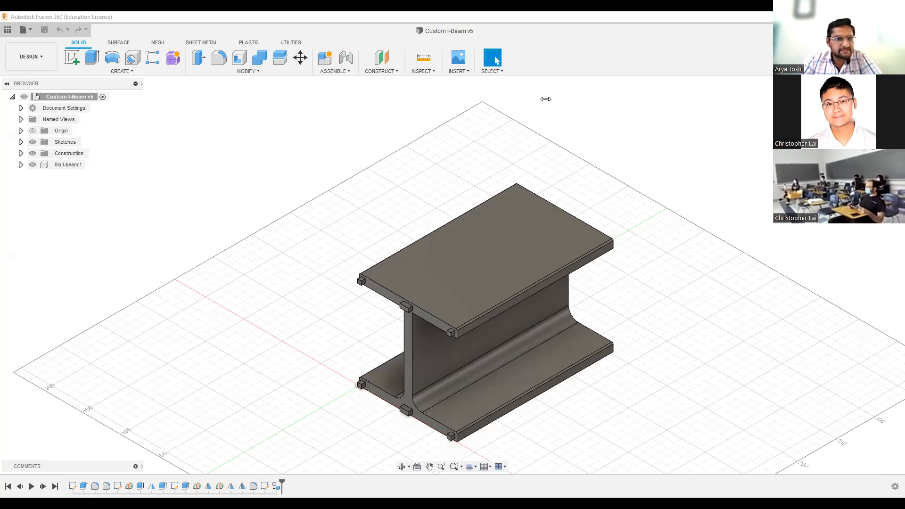
Switch to SOLIDWORKS and look through the Downloads and Desktop folders for the exported Beam STEP file to open
click(629, 477)
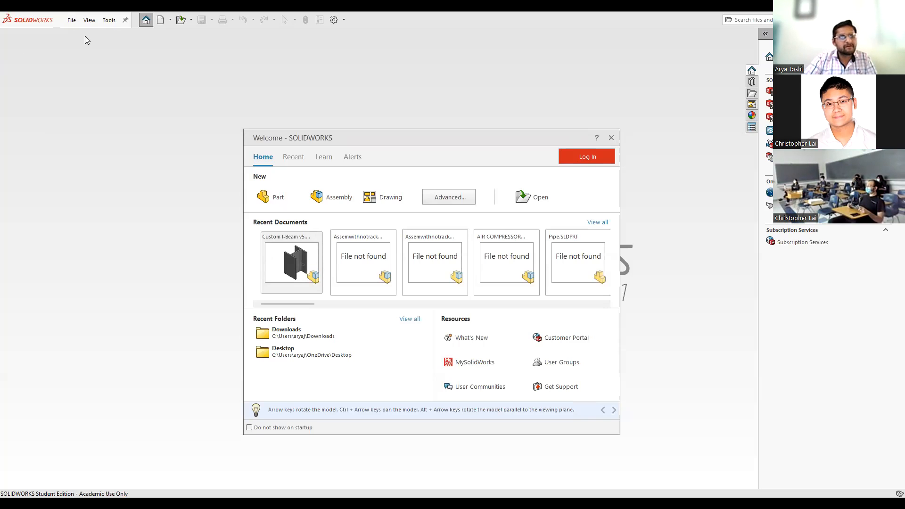
click(72, 20)
click(80, 47)
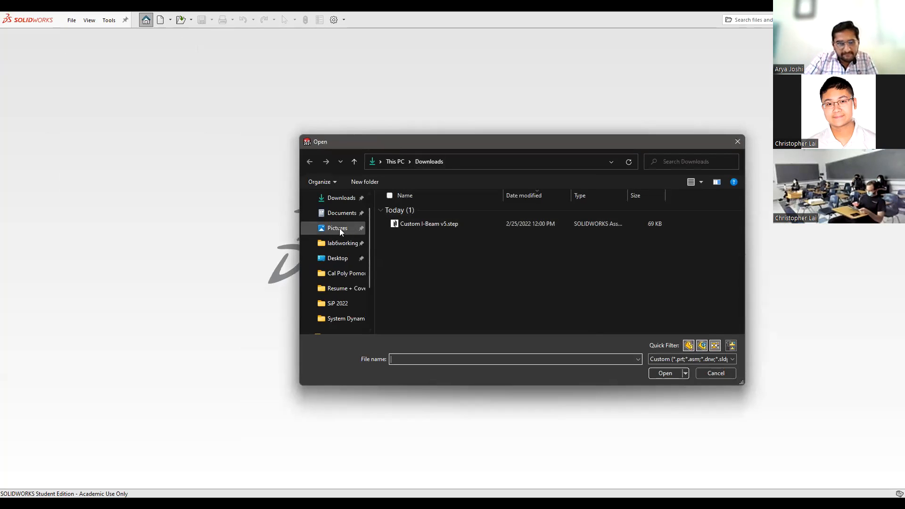
scroll(330, 269, up, 1)
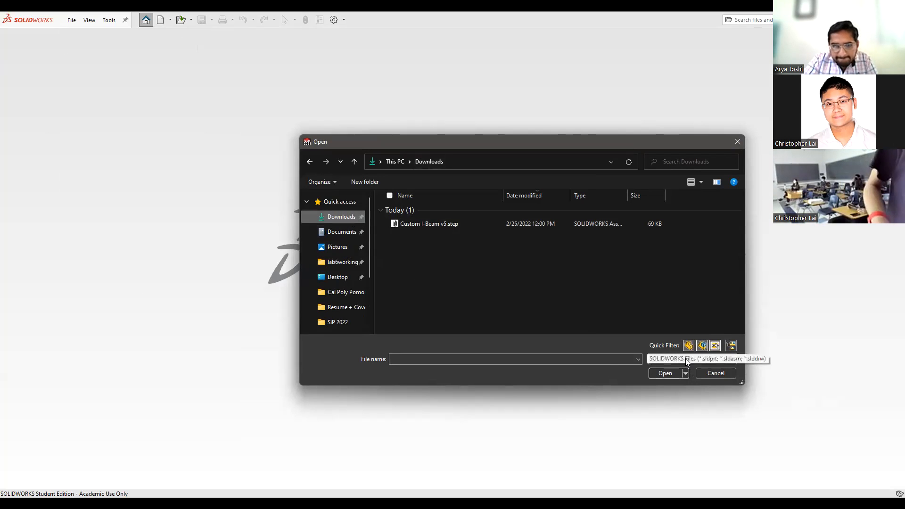
scroll(350, 240, down, 3)
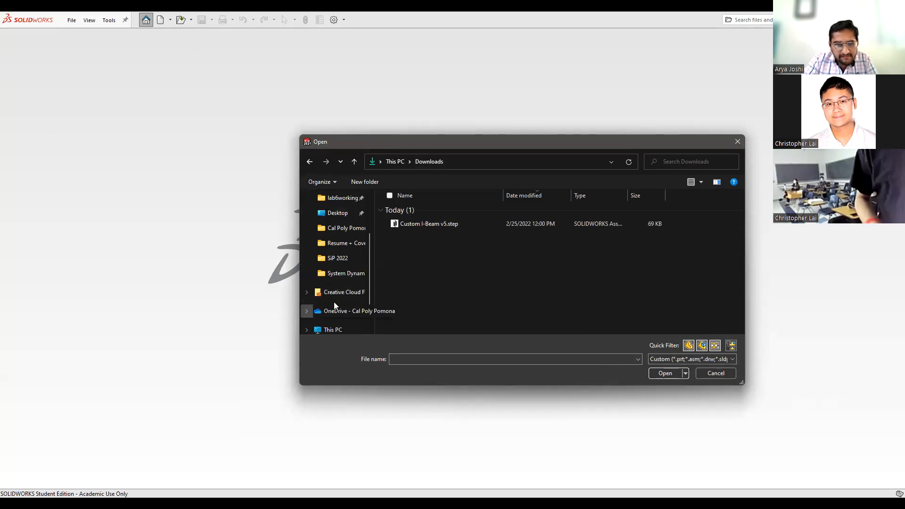
scroll(325, 306, up, 2)
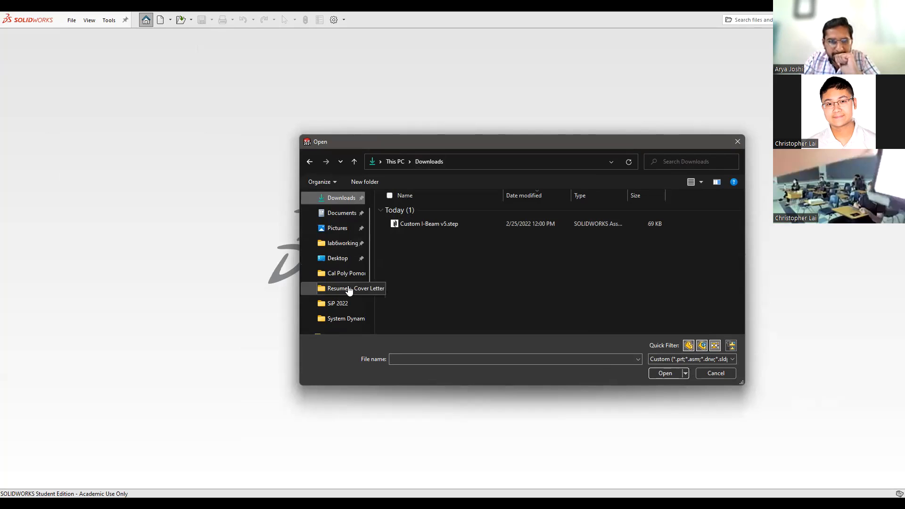
click(333, 259)
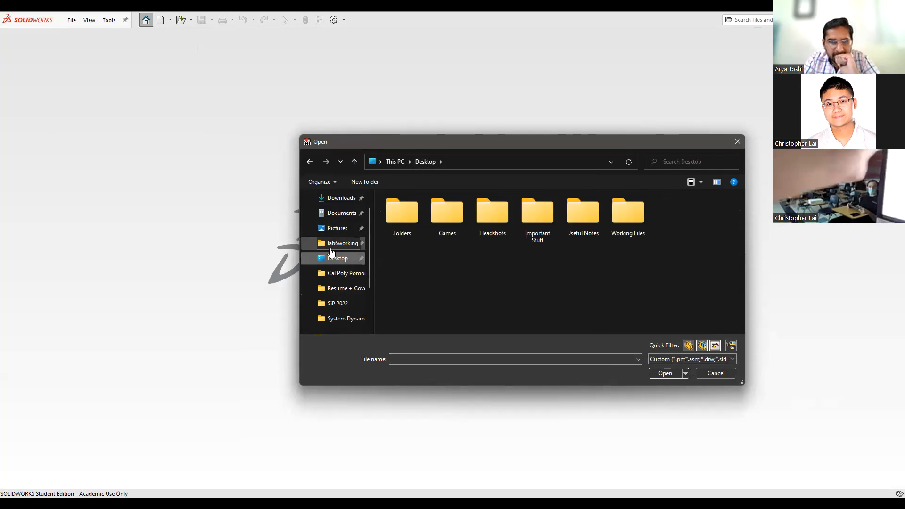
scroll(337, 231, up, 1)
click(339, 219)
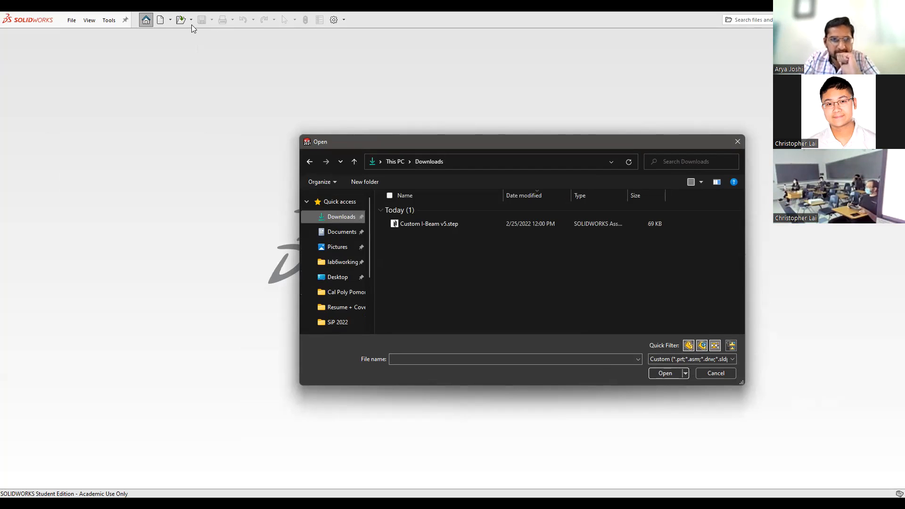
click(744, 122)
click(737, 142)
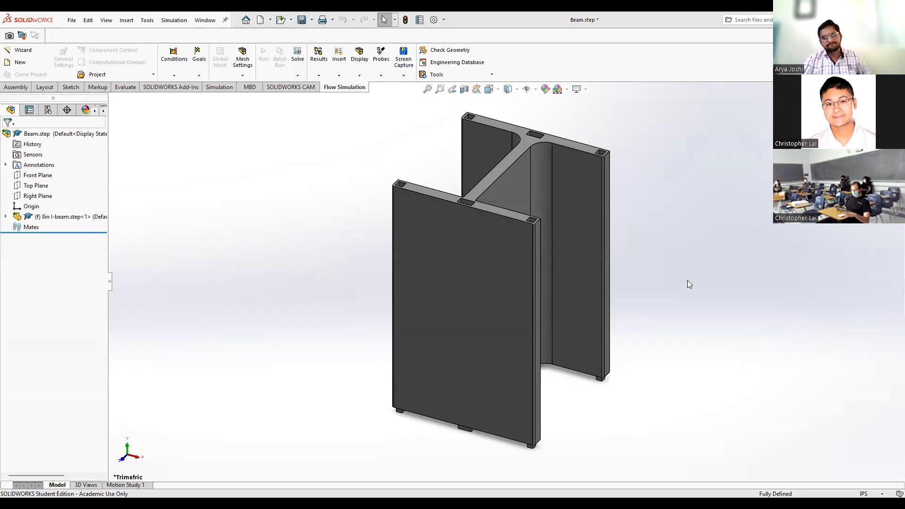
middle_drag(688, 280, 620, 278)
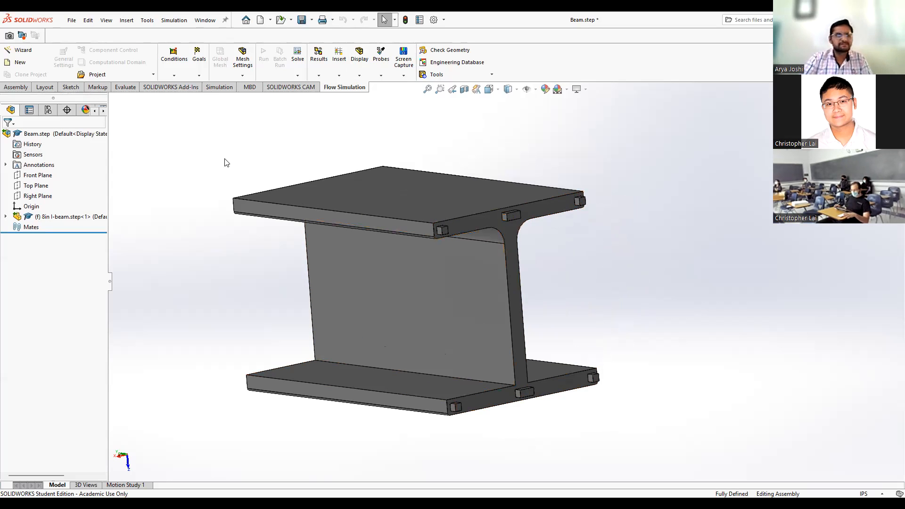
middle_drag(522, 286, 535, 314)
scroll(535, 314, up, 3)
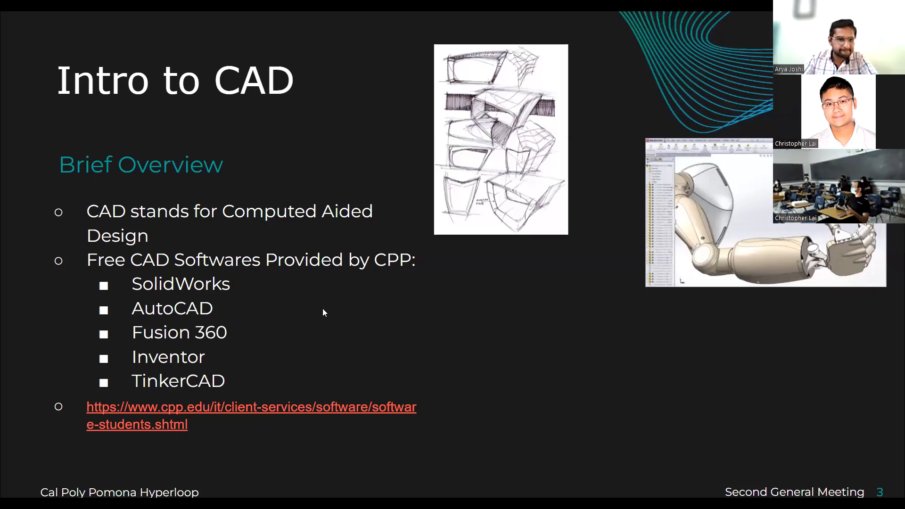
key(Right)
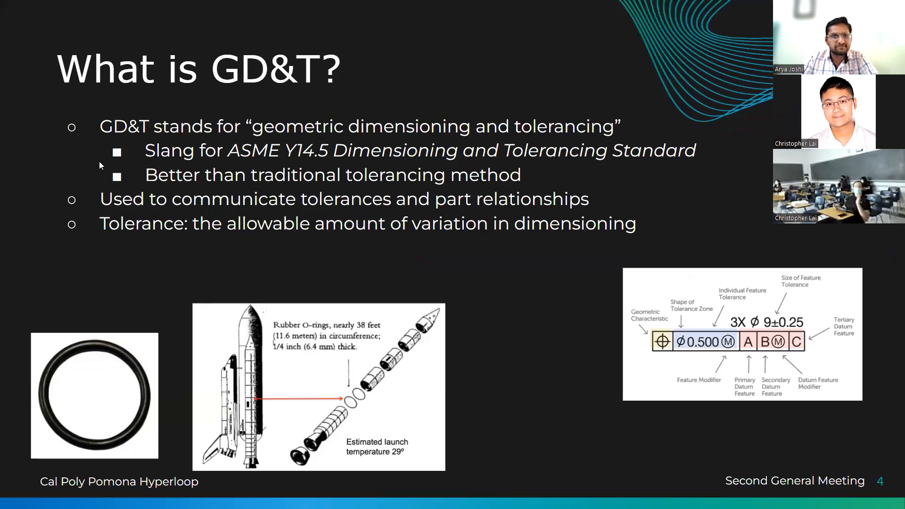
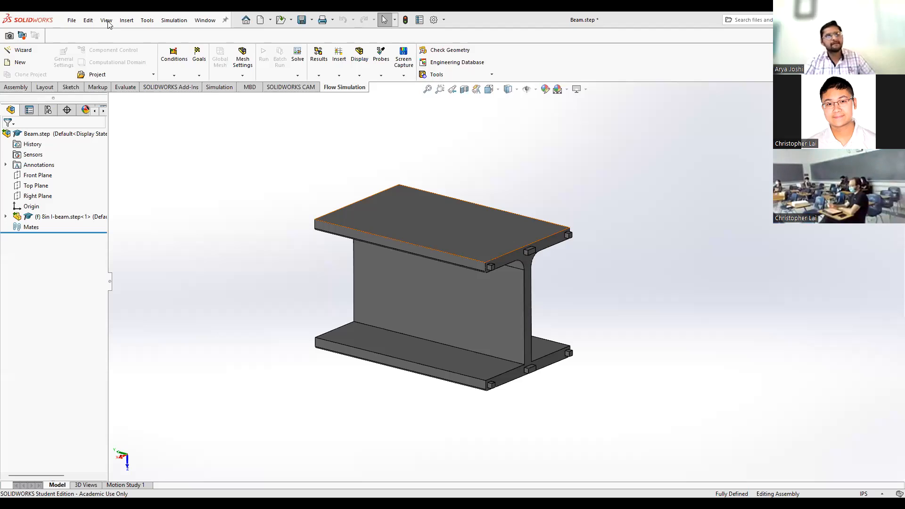
Try to make a drawing from the imported Beam.step assembly, choosing to save and insert the file
click(72, 21)
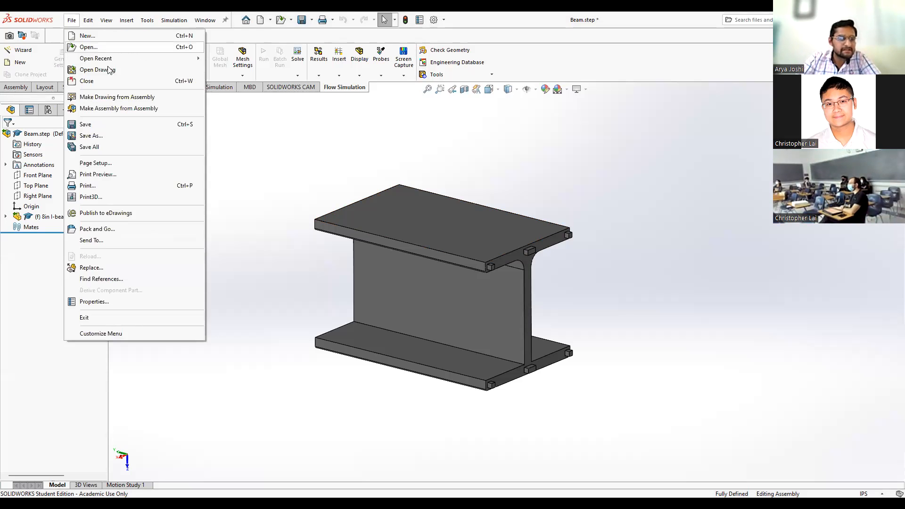
click(119, 99)
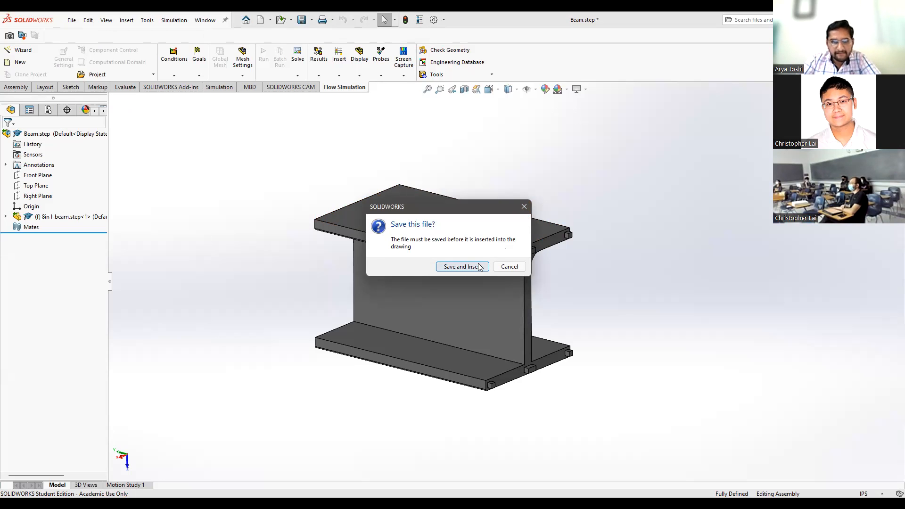
click(438, 270)
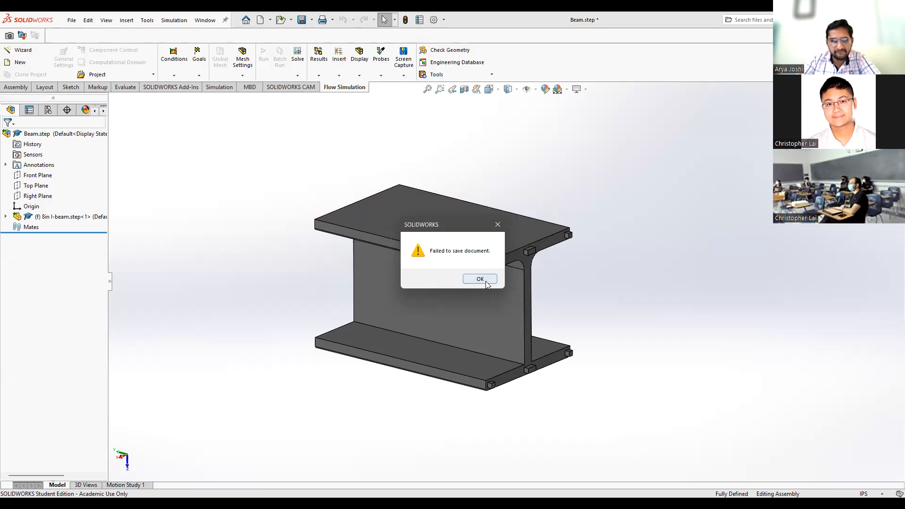
click(480, 279)
Save the imported beam assembly to the Downloads folder as a SOLIDWORKS Assembly named Beam, without the .step ending
click(71, 21)
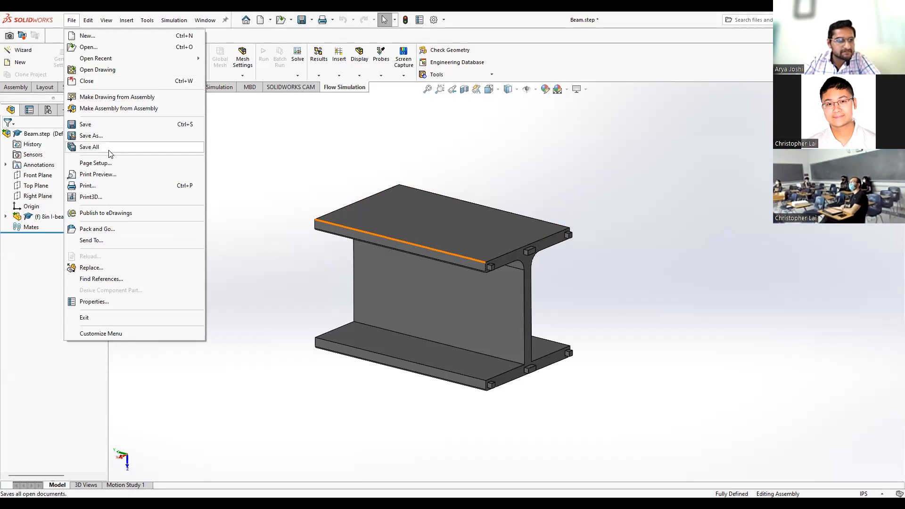
click(121, 146)
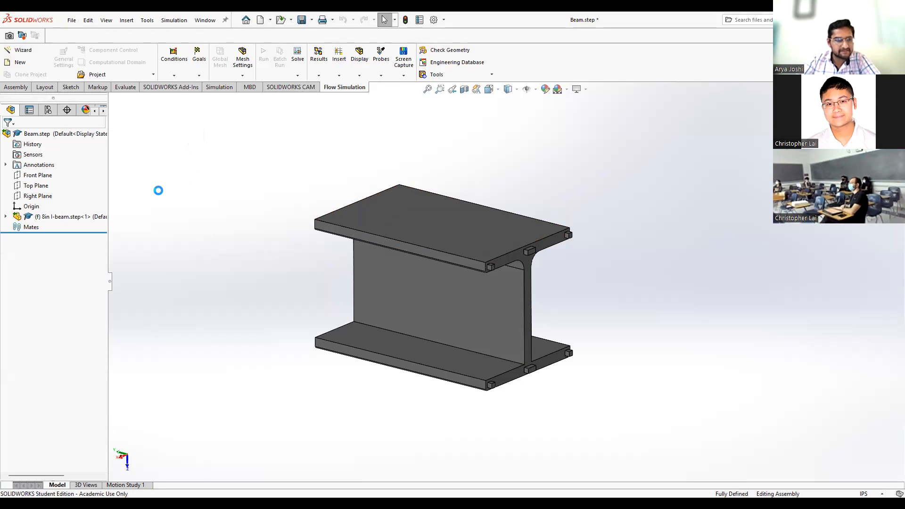
scroll(41, 136, up, 1)
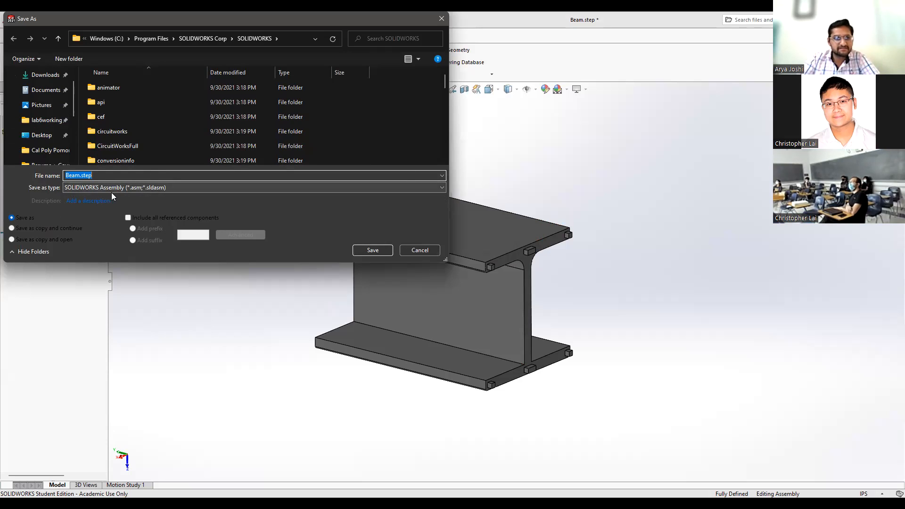
scroll(55, 107, up, 1)
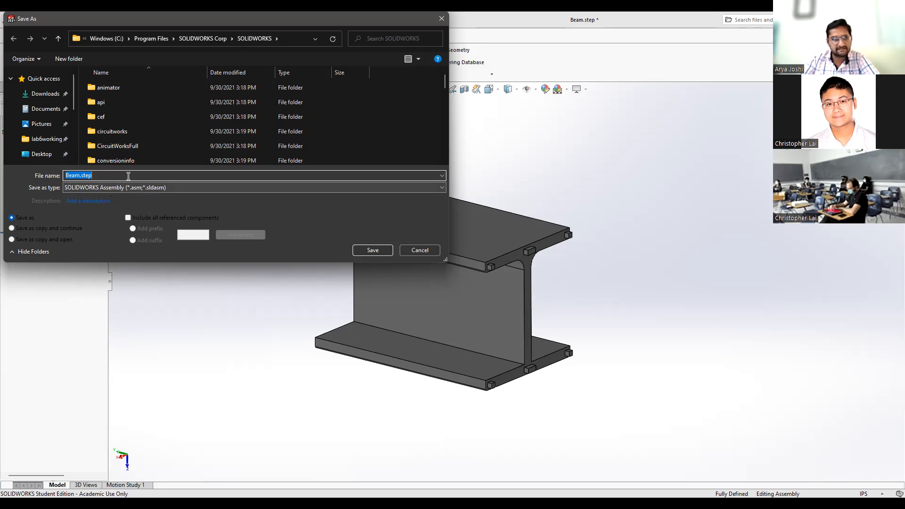
click(42, 95)
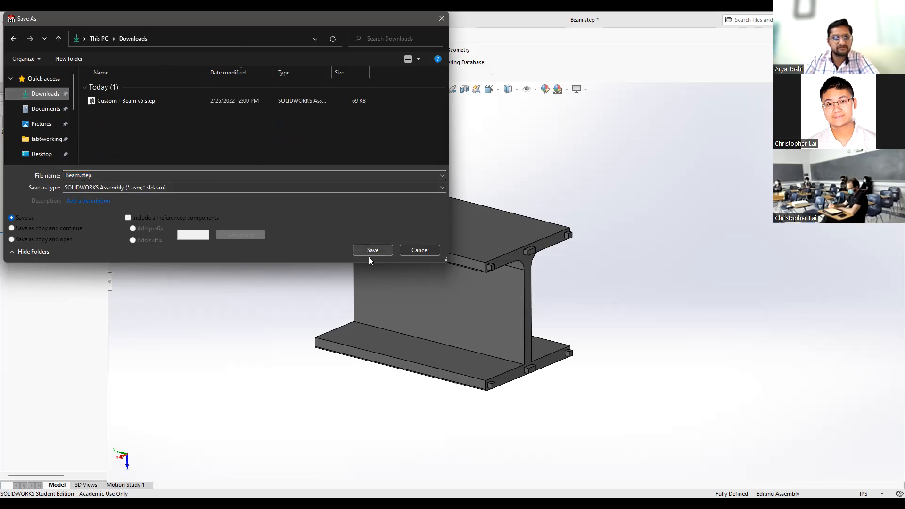
click(134, 177)
click(135, 177)
key(BackSpace)
key(BackSpace)
key(BackSpace)
key(BackSpace)
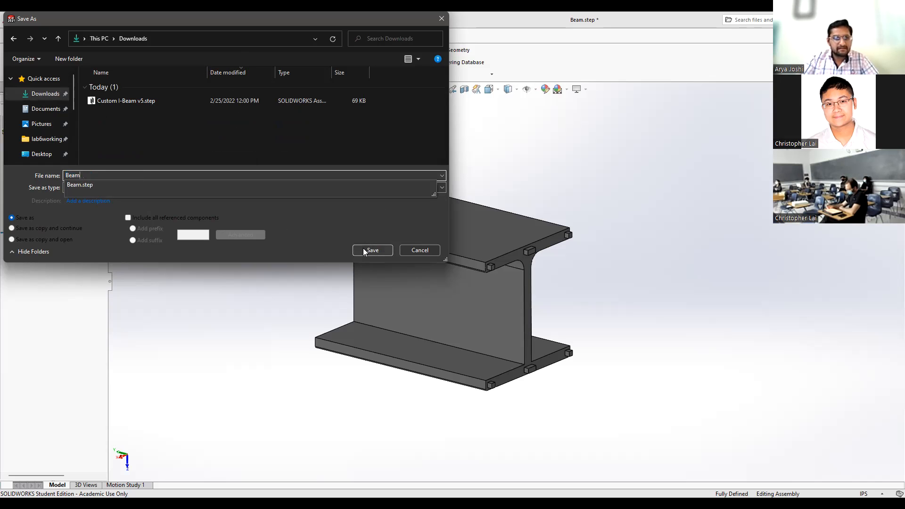
key(Return)
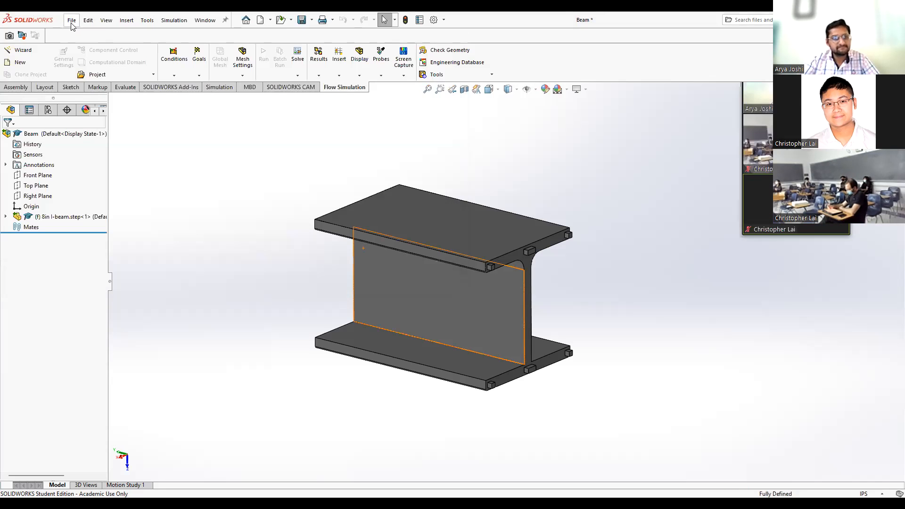
Make a drawing from the Beam assembly on a B (ANSI) Landscape sheet
click(72, 22)
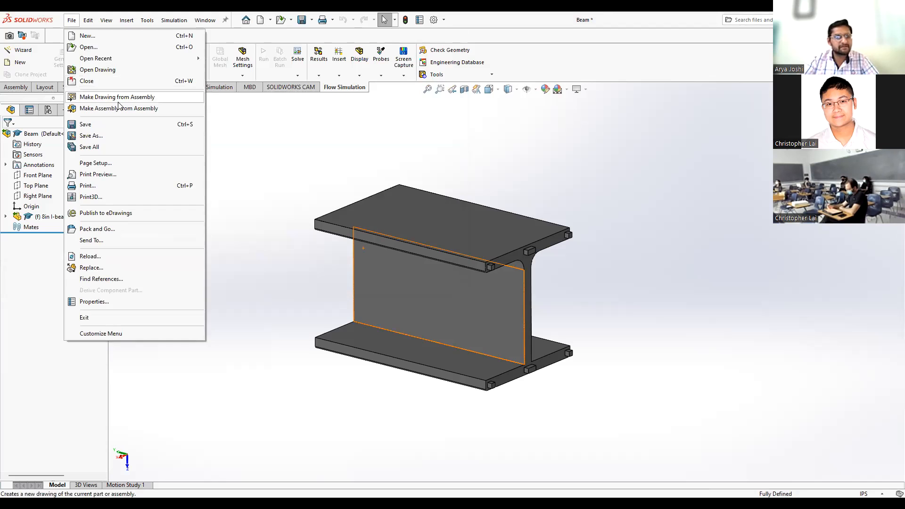
click(118, 100)
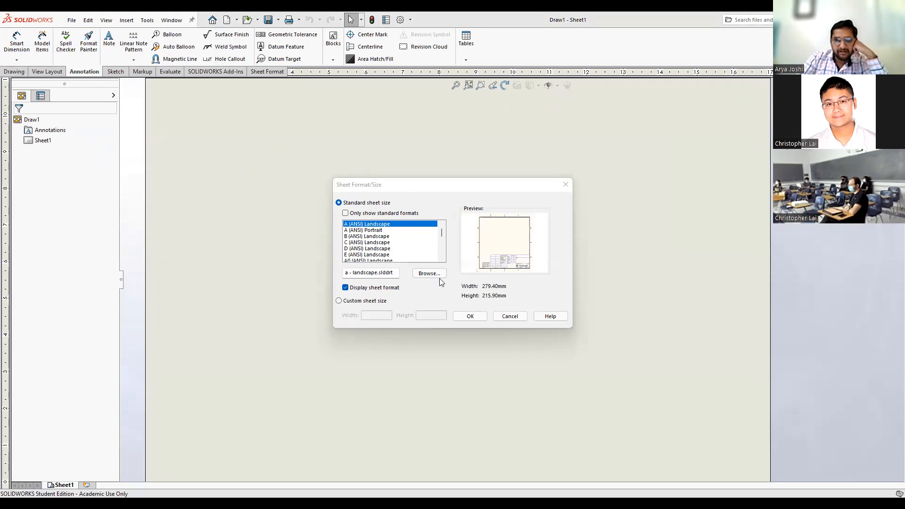
click(348, 237)
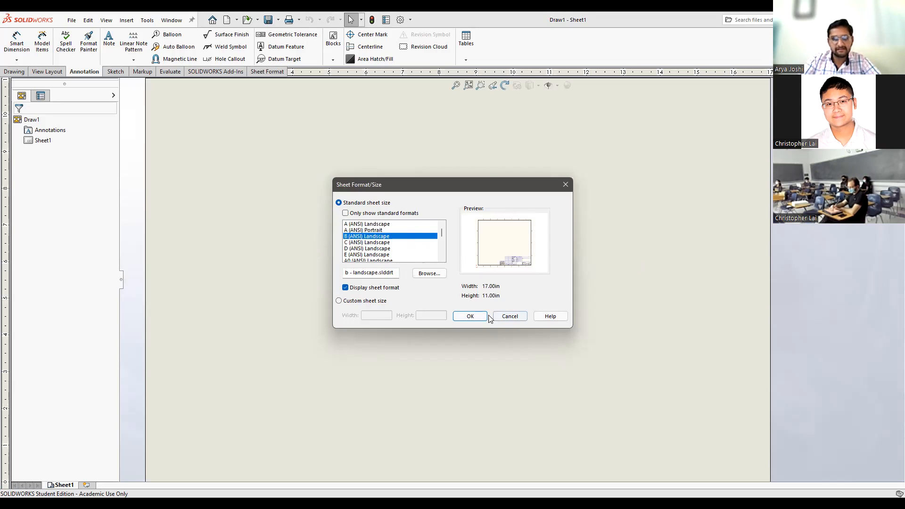
click(472, 317)
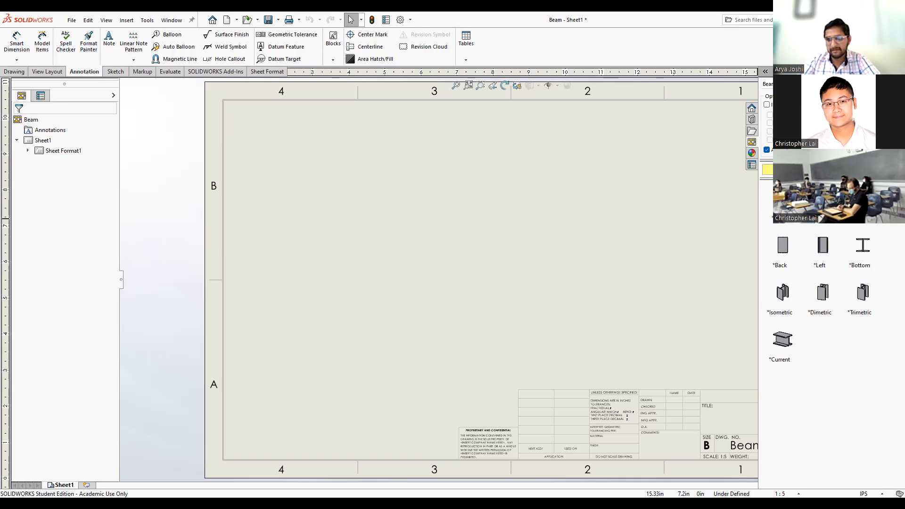
Place the beam's front view in the upper-left area of the sheet and delete the stray projected I-profile view below it
drag(681, 270, 324, 188)
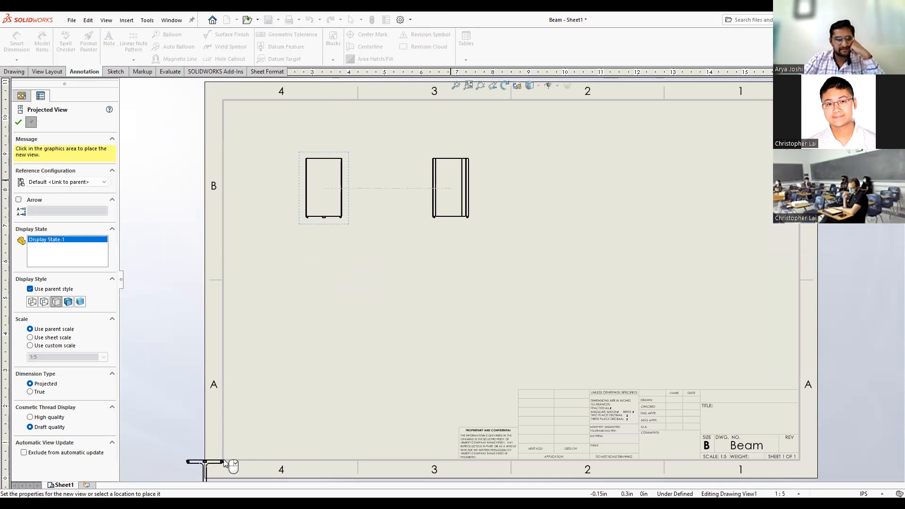
click(464, 337)
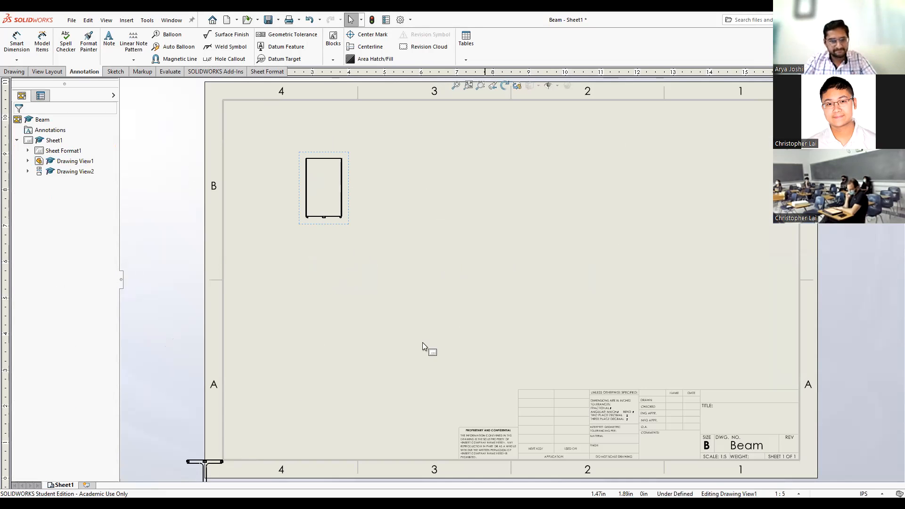
drag(210, 462, 210, 370)
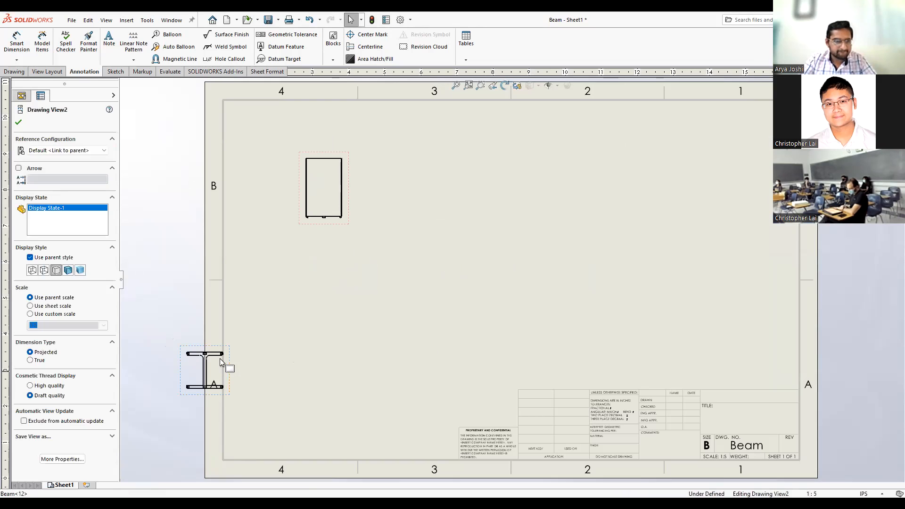
right_click(211, 375)
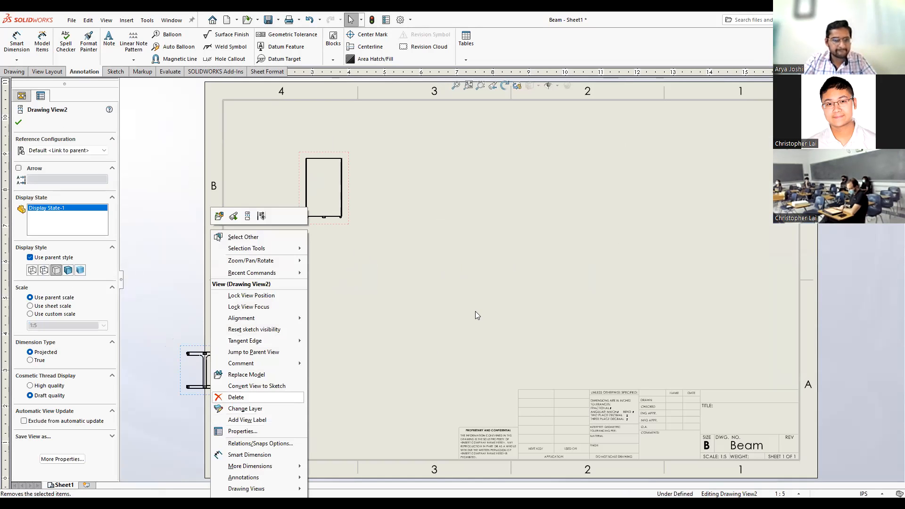
key(Return)
click(522, 234)
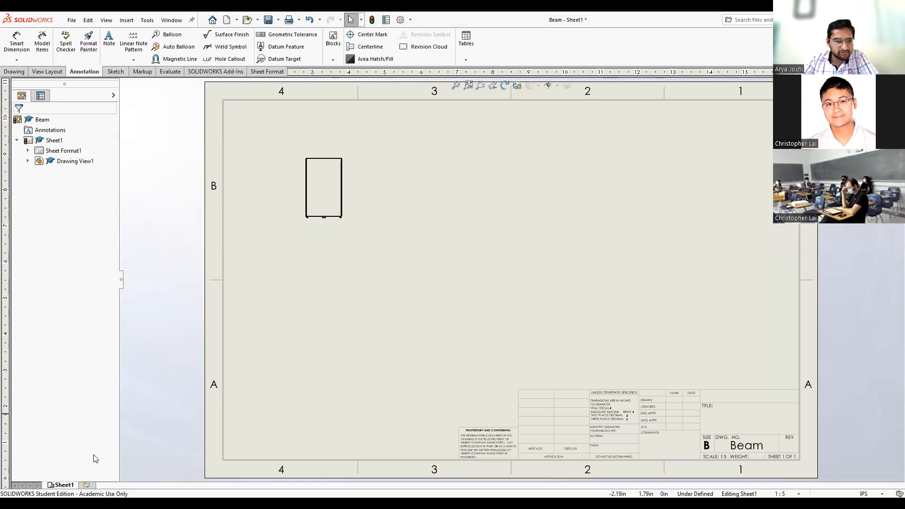
Set the scale of Sheet1 to 1:3 in its sheet properties
click(341, 189)
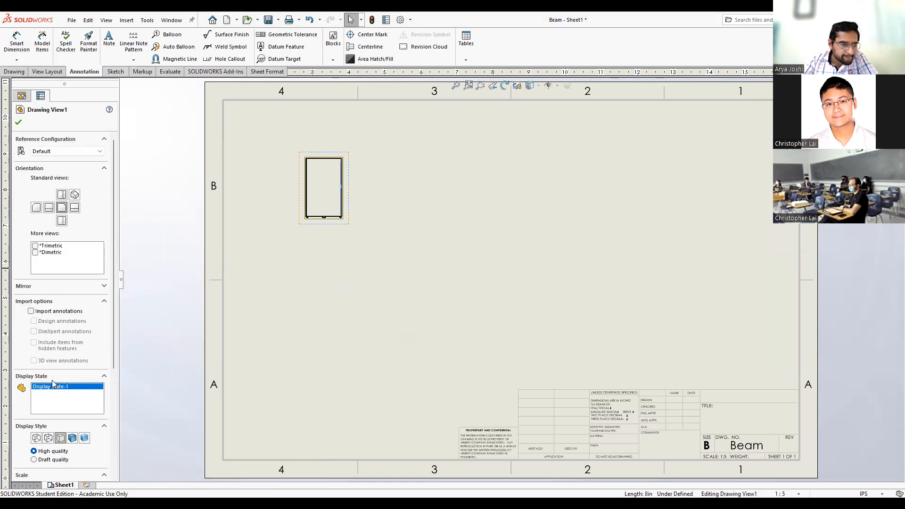
scroll(53, 384, down, 4)
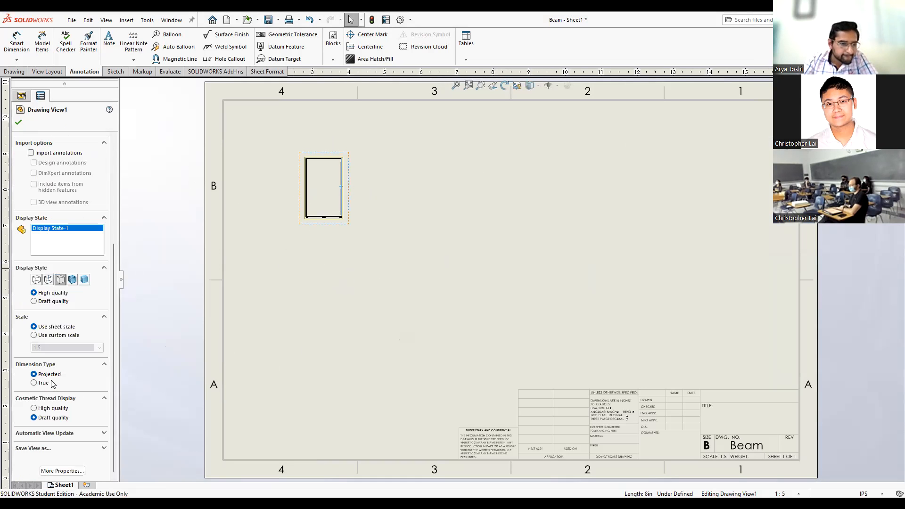
right_click(69, 486)
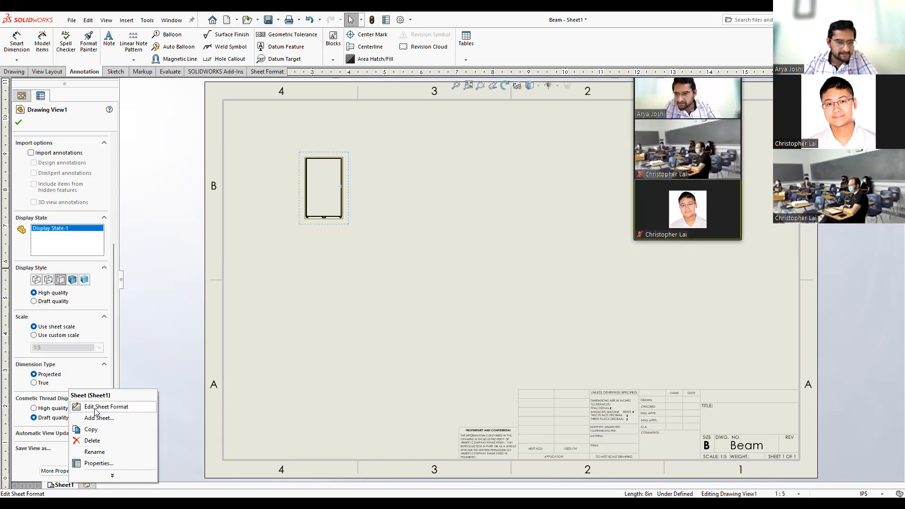
click(100, 464)
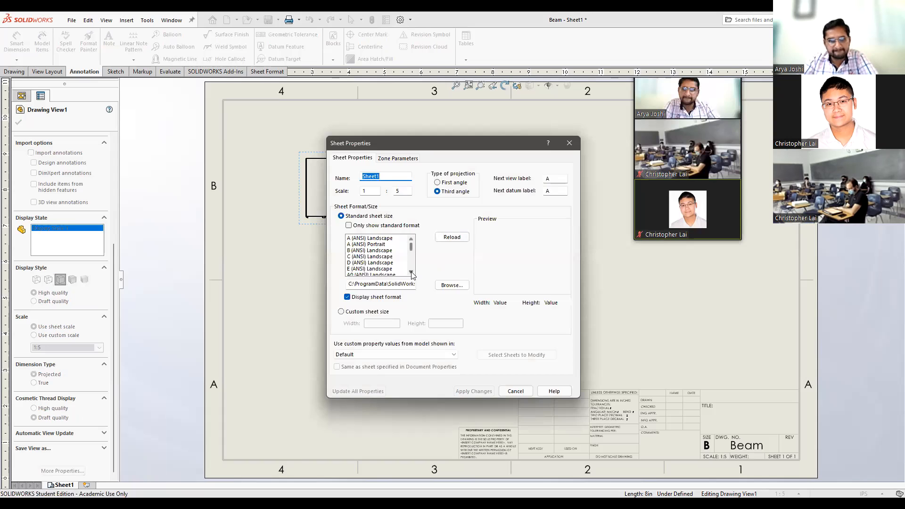
click(401, 192)
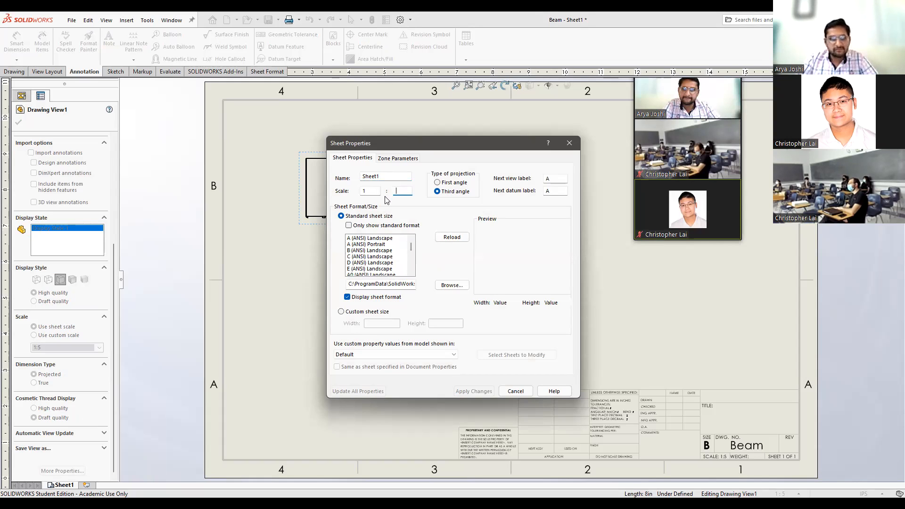
text(3)
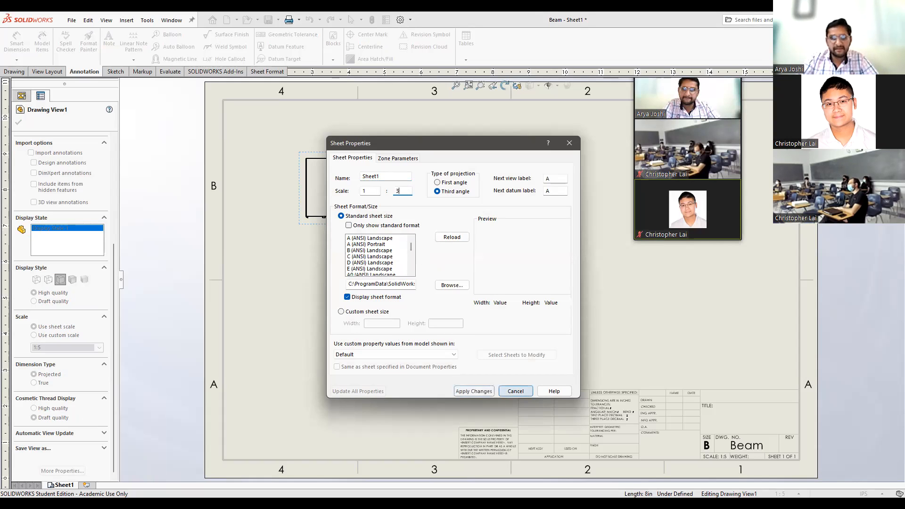
click(476, 392)
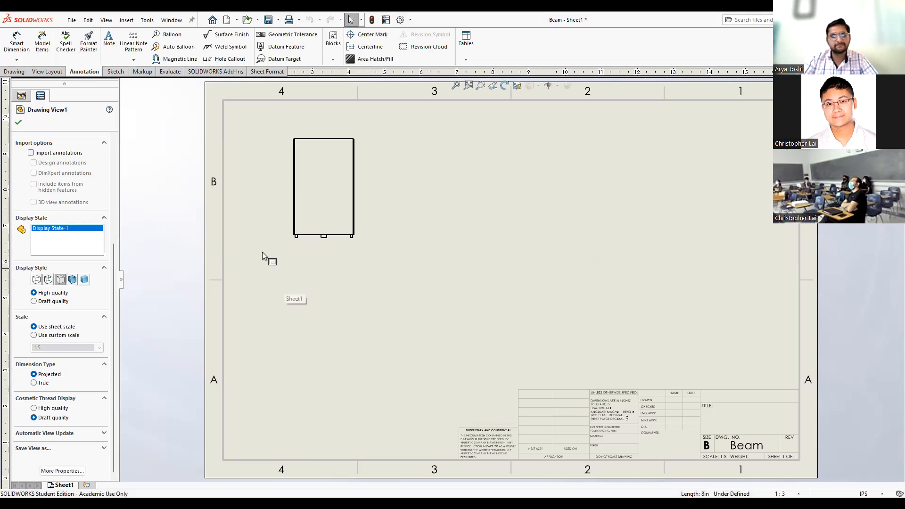
click(56, 488)
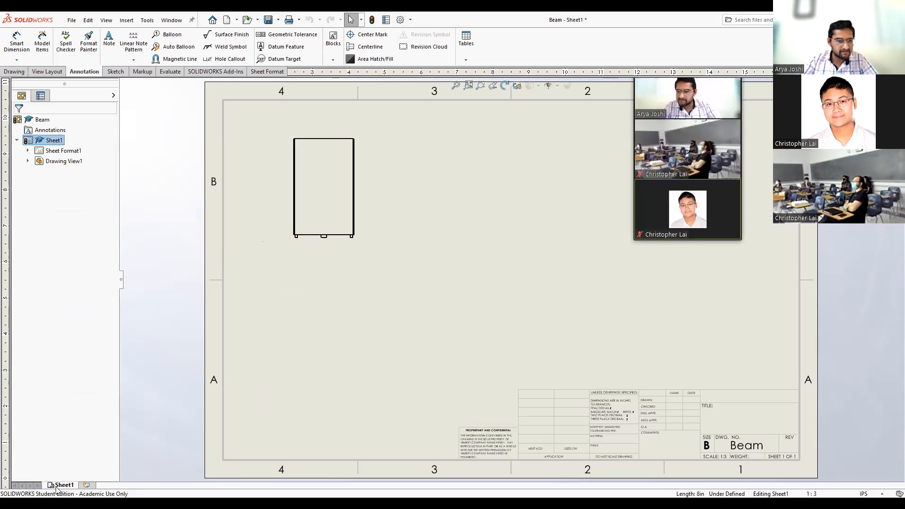
right_click(56, 488)
click(87, 410)
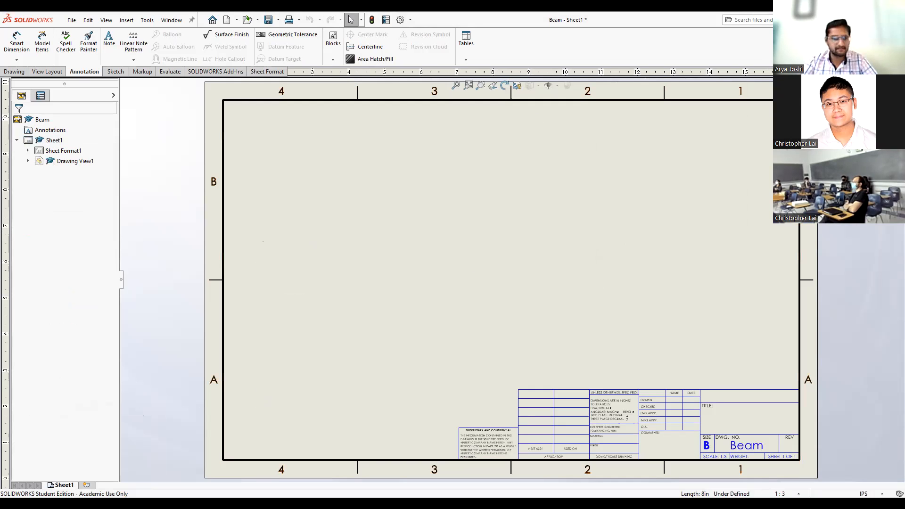
Set the scale of Sheet1 to 1:2 in its sheet properties
right_click(66, 486)
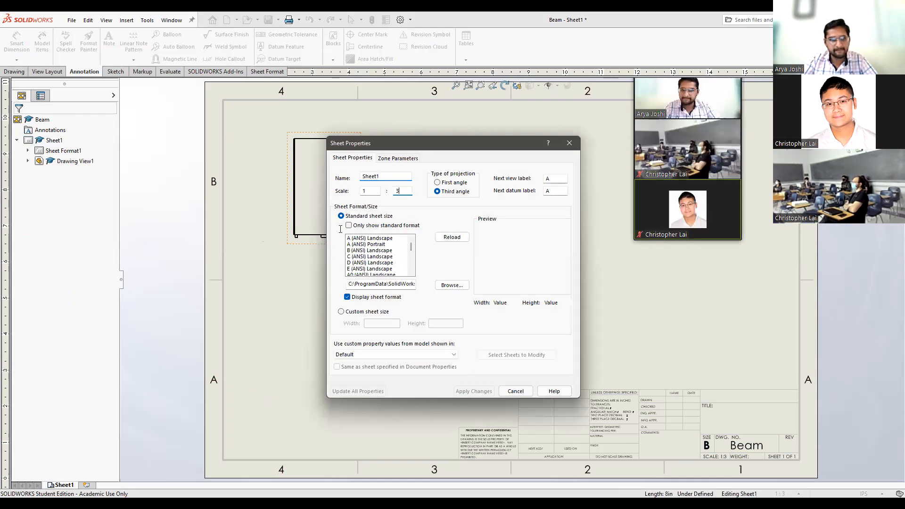
text(2)
click(466, 392)
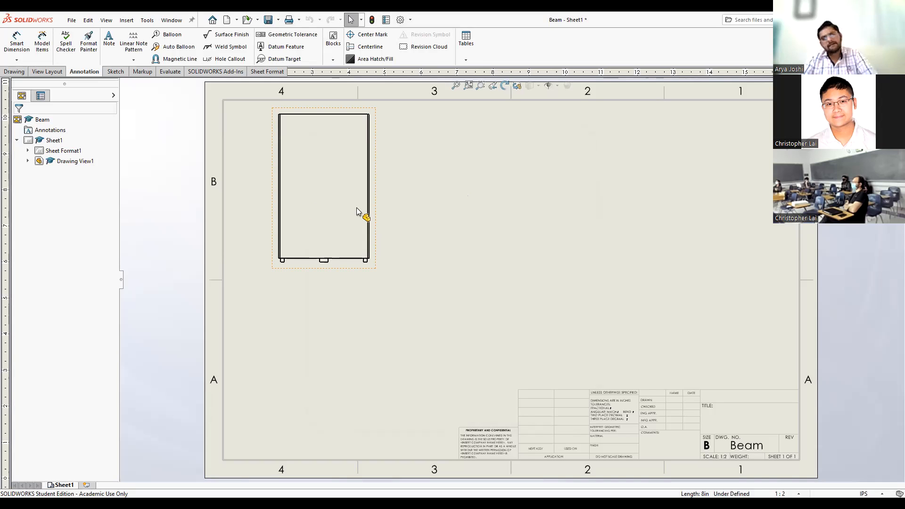
Reposition the front view near the sheet's upper-left corner, leaving room for another view beneath it
drag(371, 213, 390, 236)
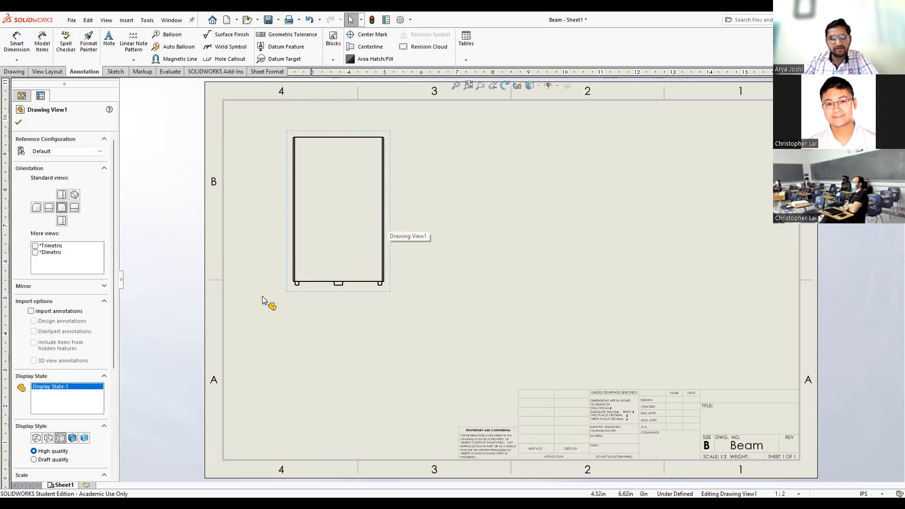
click(343, 357)
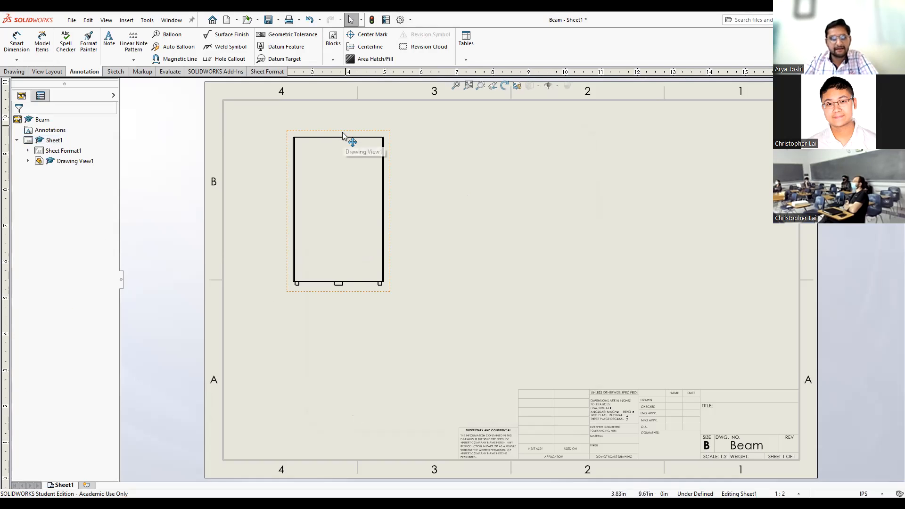
drag(335, 127, 320, 111)
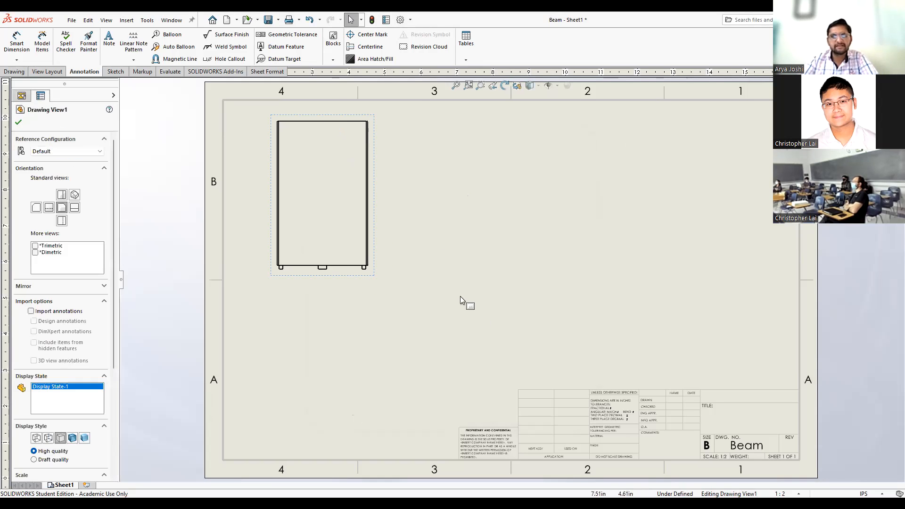
click(446, 284)
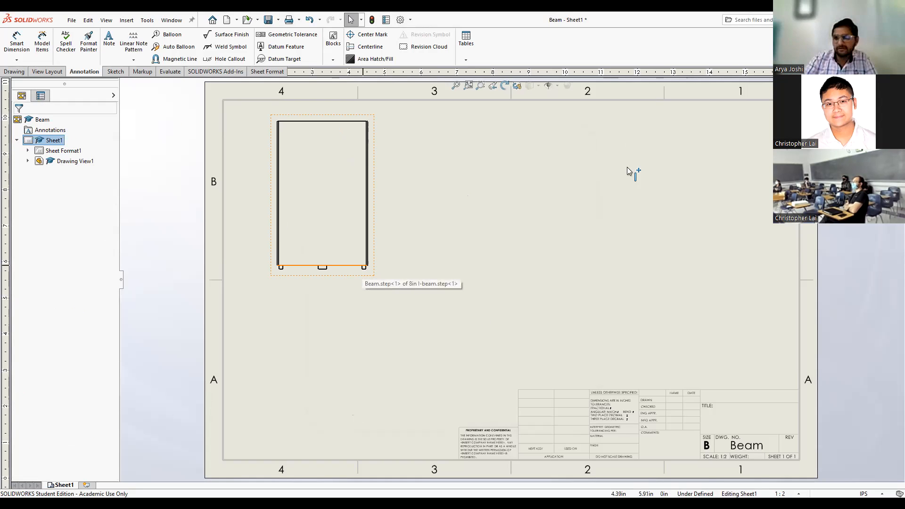
Place the Bottom view showing the I-profile aligned below the front view, and project a side view to its right
click(899, 142)
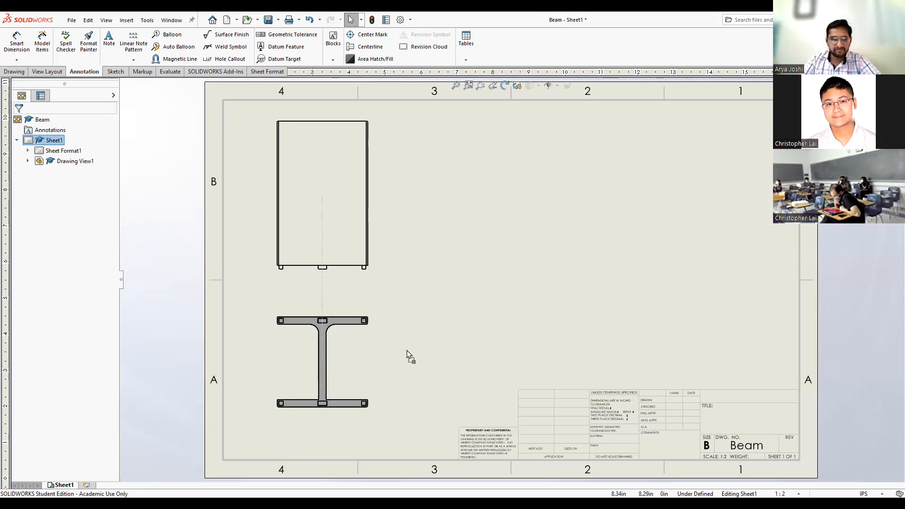
click(379, 352)
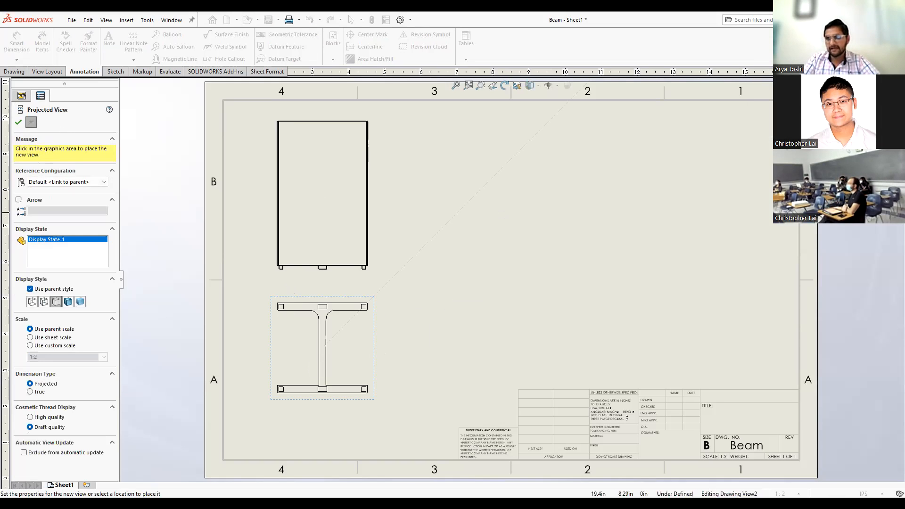
click(899, 142)
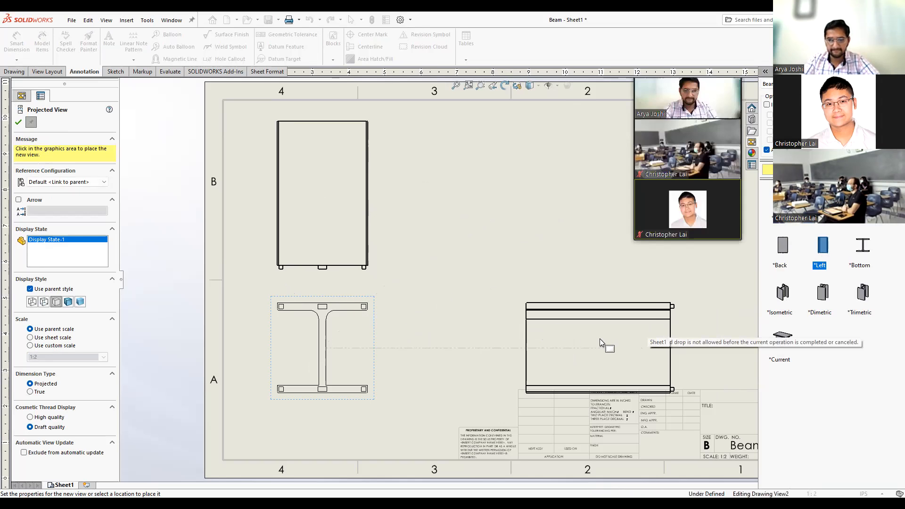
click(587, 293)
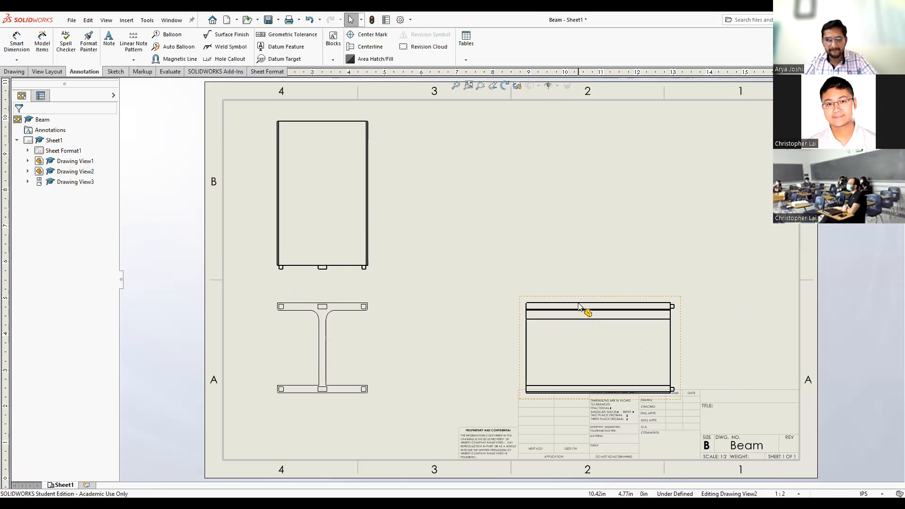
Move the side view farther right, and raise the I-profile view so that both lower views clear the title block
mouse_move(575, 297)
mouse_down()
mouse_move(588, 259)
mouse_move(548, 235)
mouse_move(619, 191)
mouse_up()
click(693, 325)
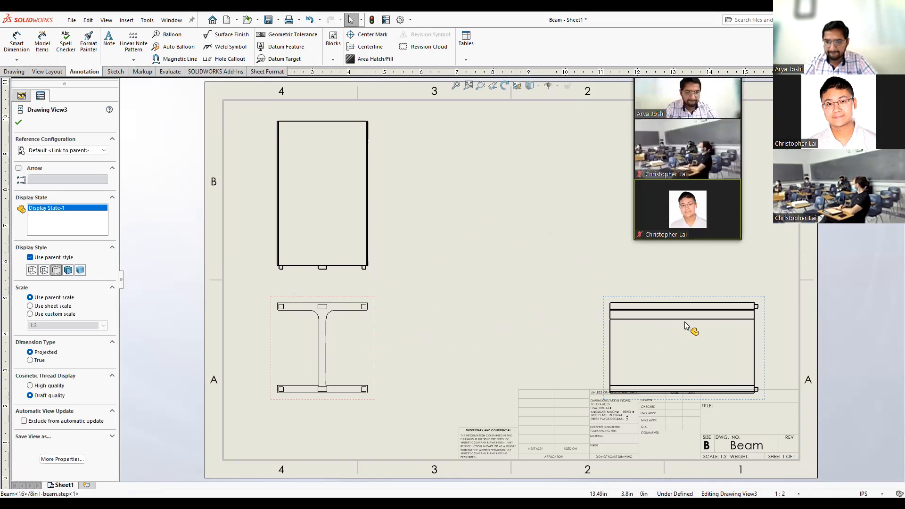
click(681, 296)
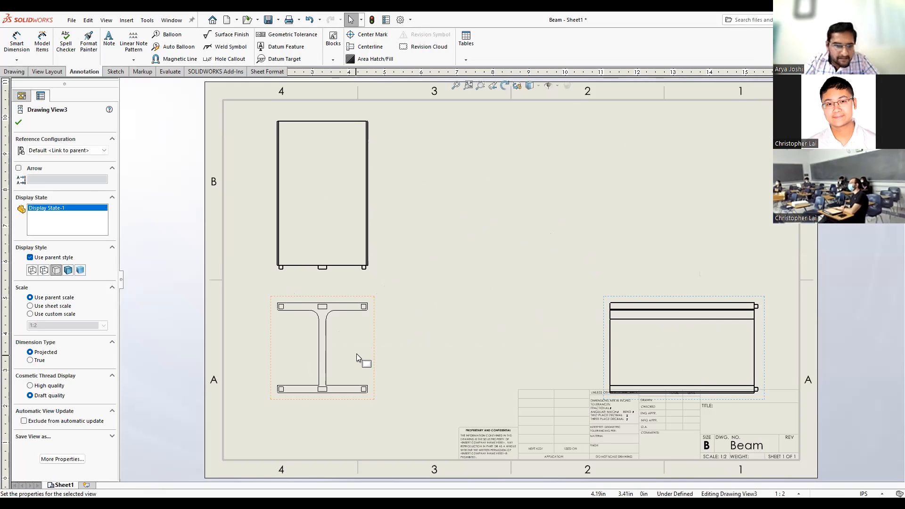
click(343, 337)
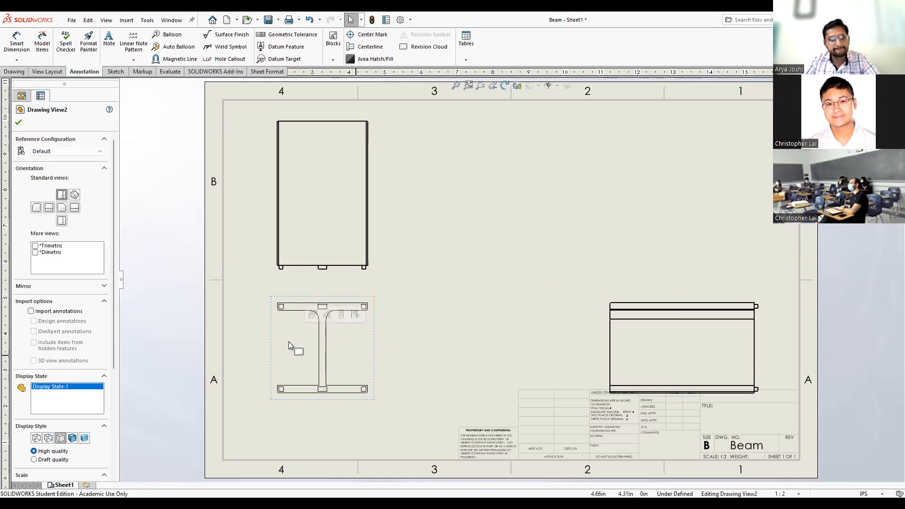
click(19, 121)
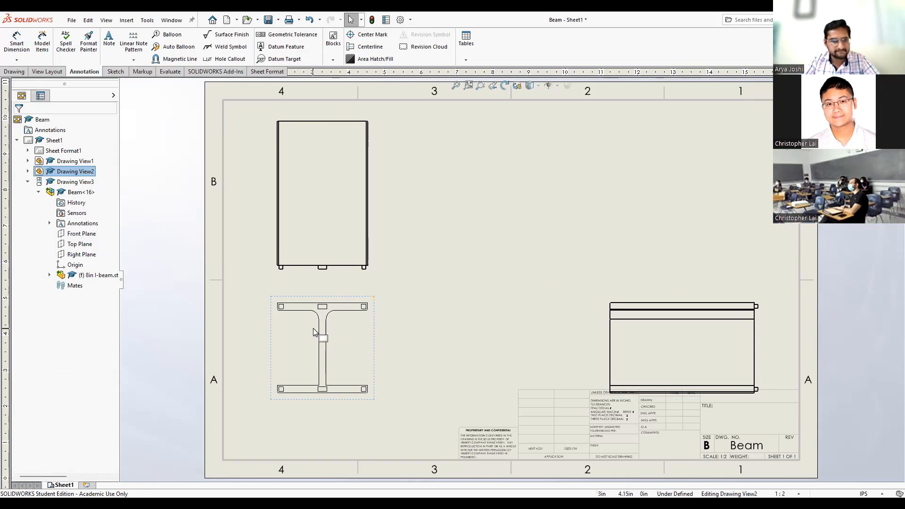
click(331, 297)
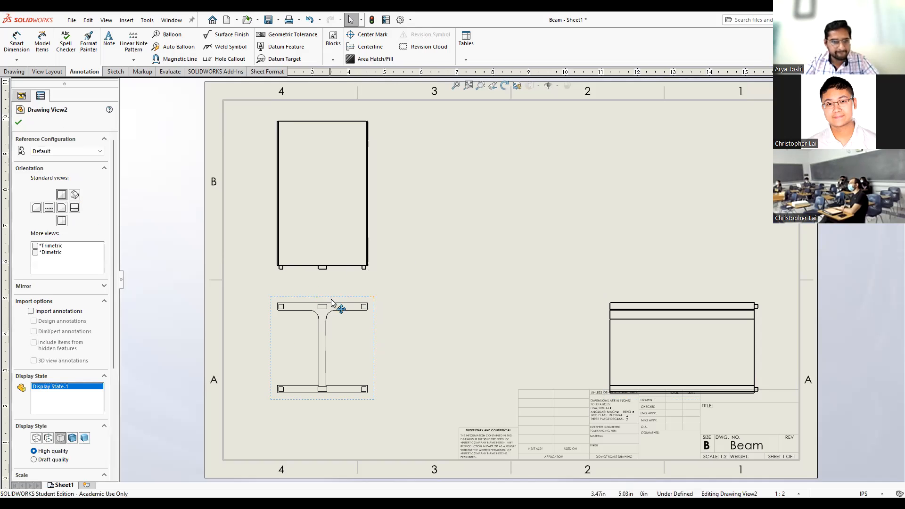
drag(340, 298, 340, 281)
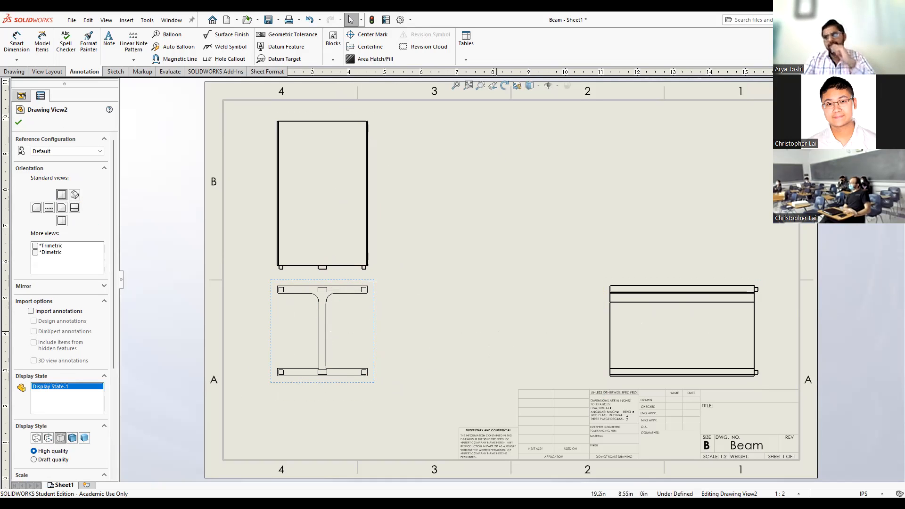
Insert an Isometric view of the beam in the sheet's upper area, above the title block
click(899, 142)
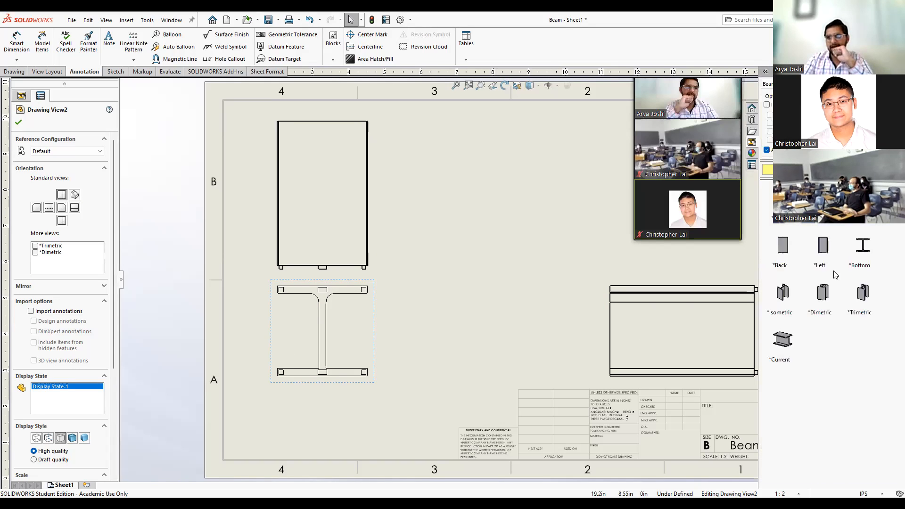
mouse_move(785, 302)
mouse_down()
mouse_move(571, 236)
mouse_move(556, 203)
mouse_move(604, 191)
mouse_move(568, 210)
mouse_up()
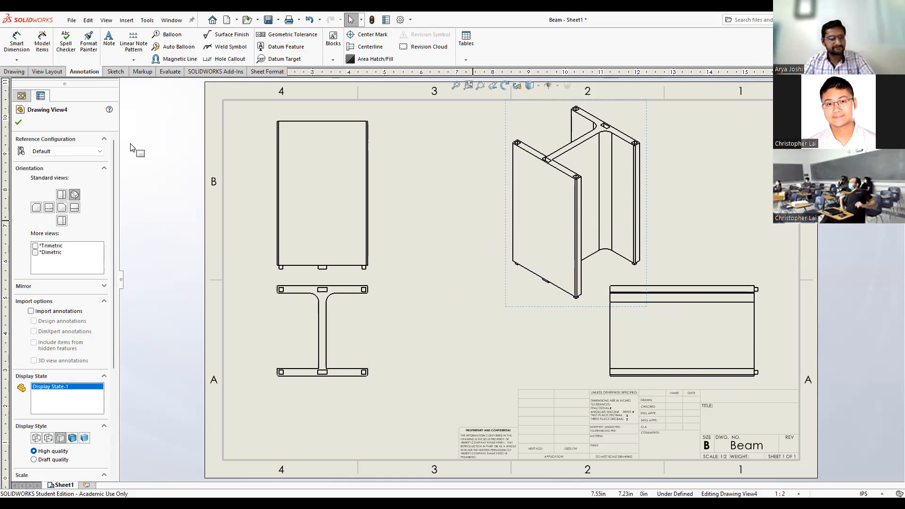
click(18, 123)
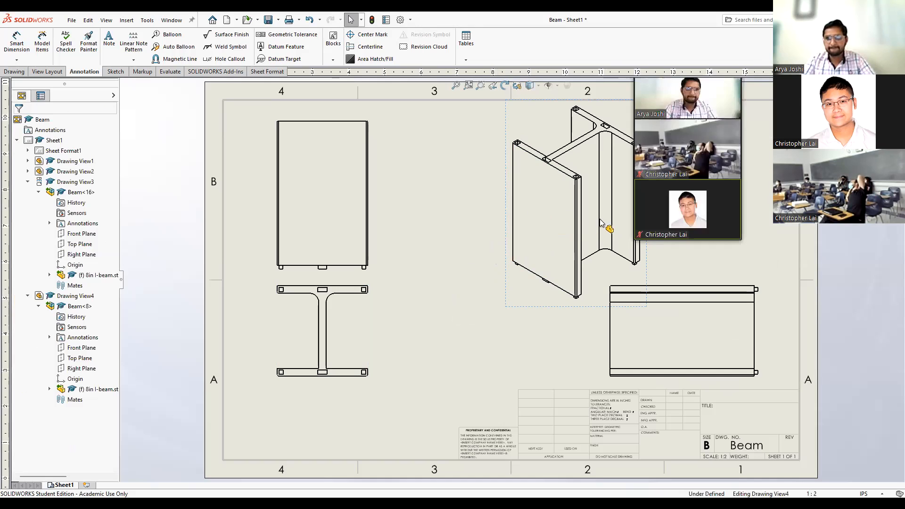
click(648, 248)
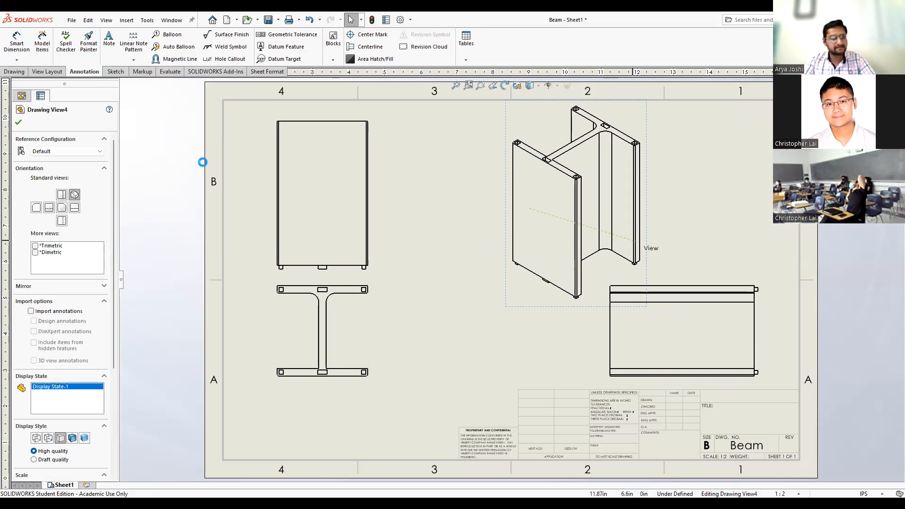
click(17, 122)
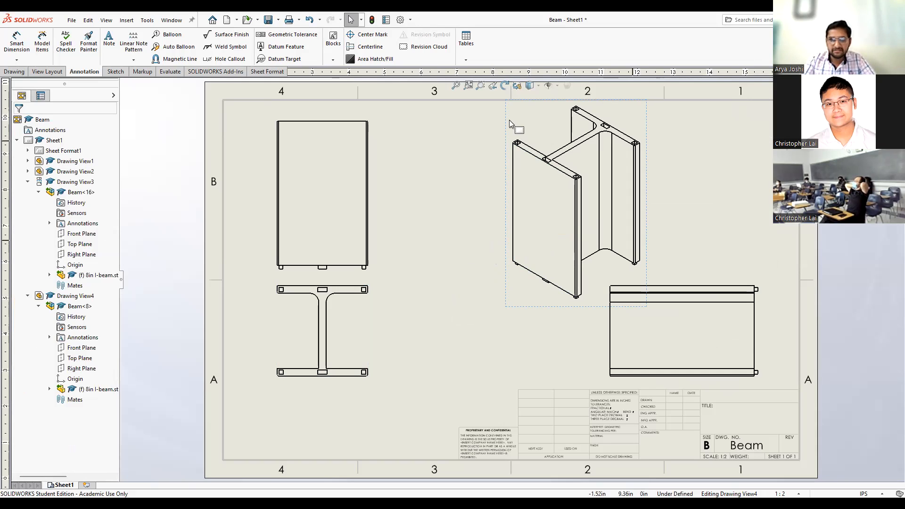
Move the isometric view to the sheet's upper-right corner and shift the side view left so the two do not overlap
mouse_move(521, 123)
mouse_down()
mouse_move(609, 118)
mouse_move(606, 128)
mouse_up()
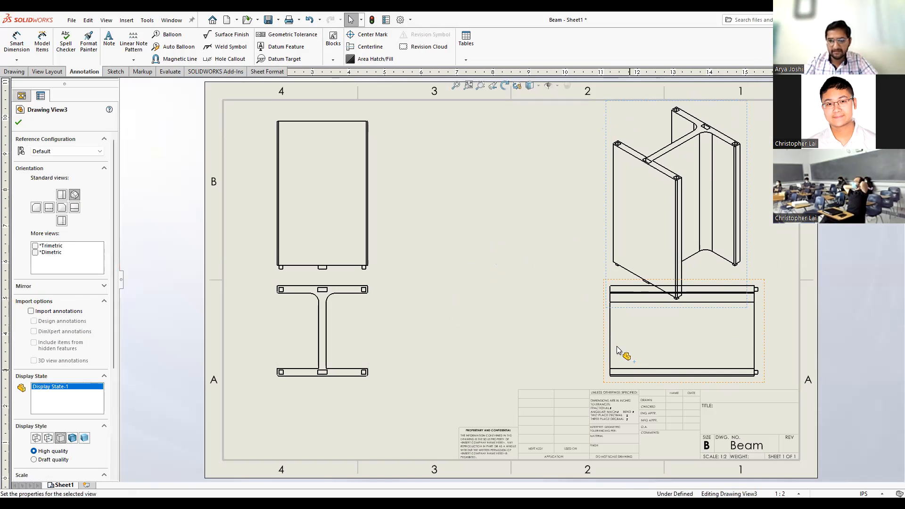
click(608, 358)
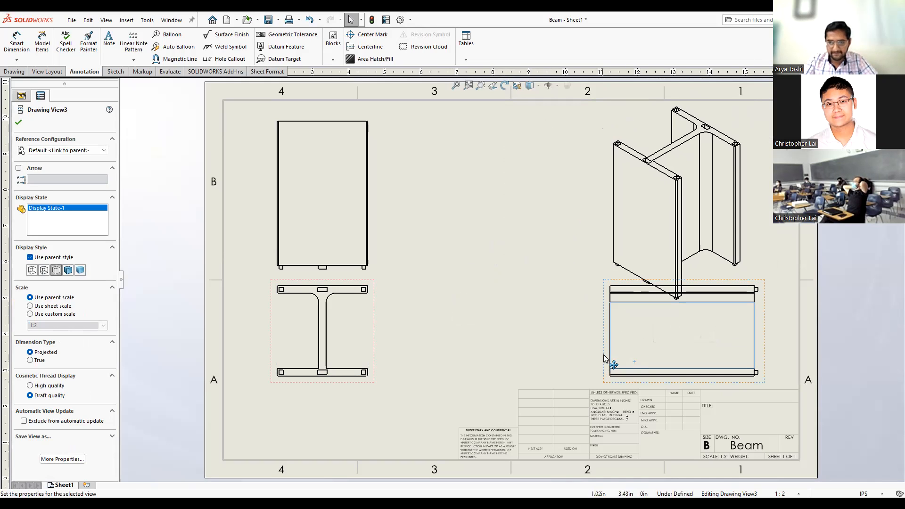
mouse_move(605, 360)
mouse_down()
mouse_move(449, 354)
mouse_move(488, 350)
mouse_up()
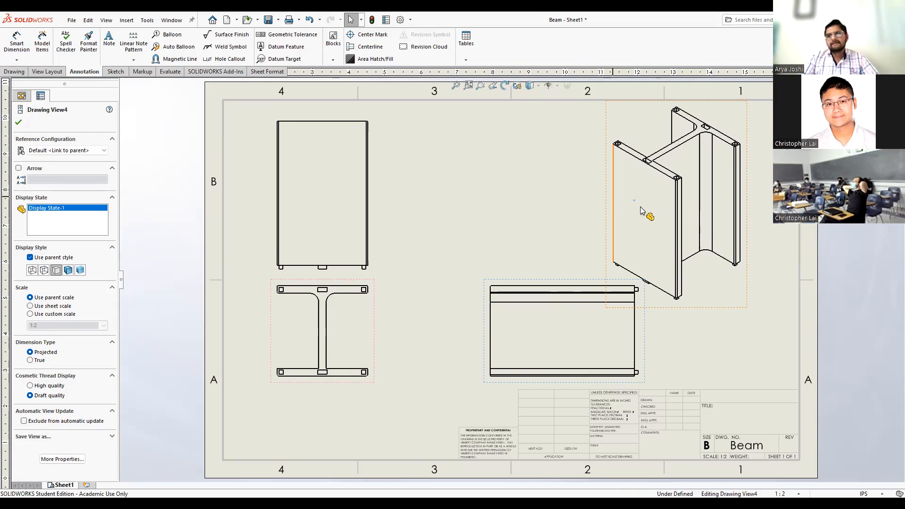
Set the isometric view's display style to Shaded With Edges
click(708, 122)
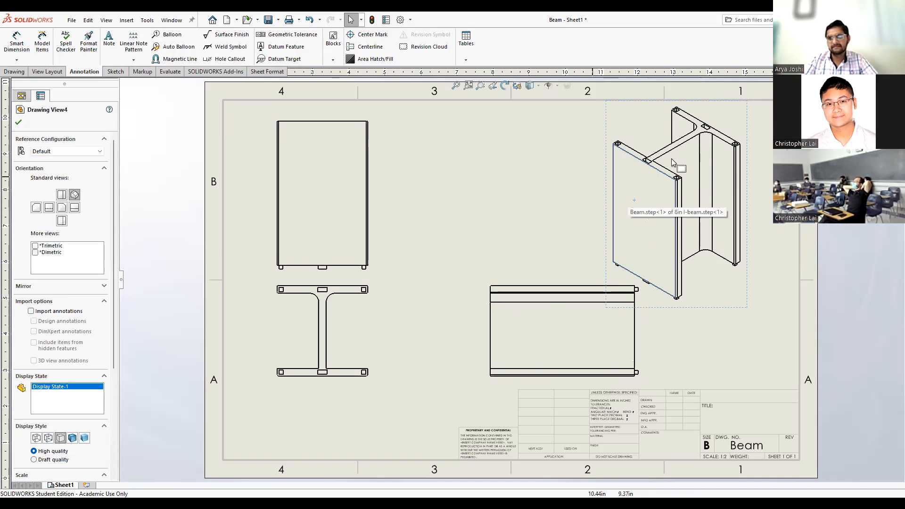
click(72, 439)
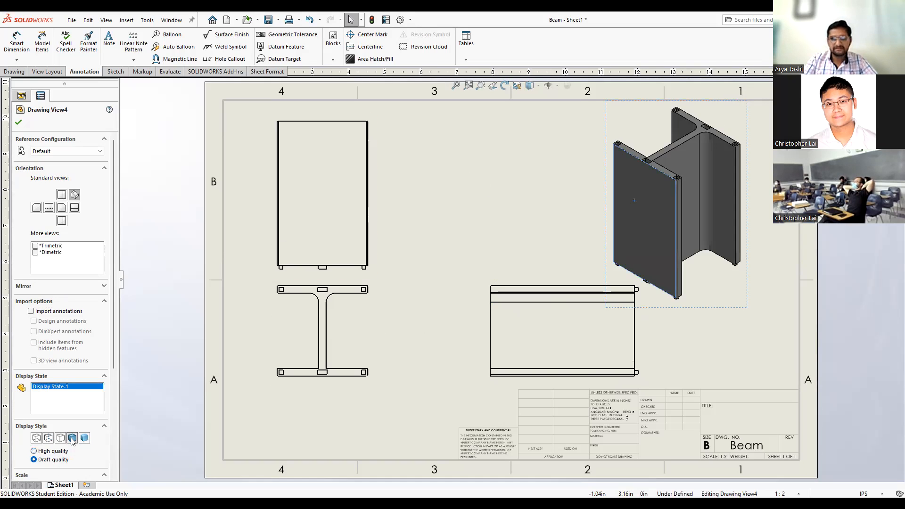
click(472, 213)
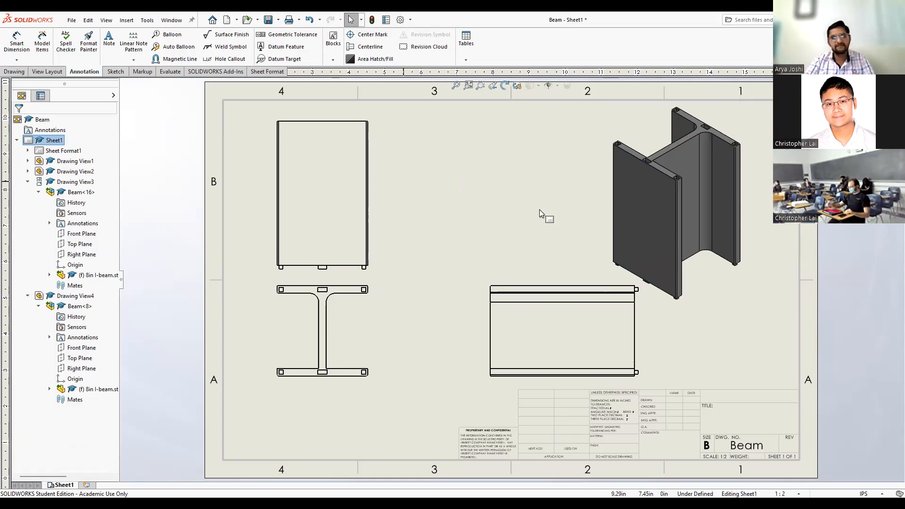
Dimension the front view's overall width above the view and its height to the right of it
click(17, 44)
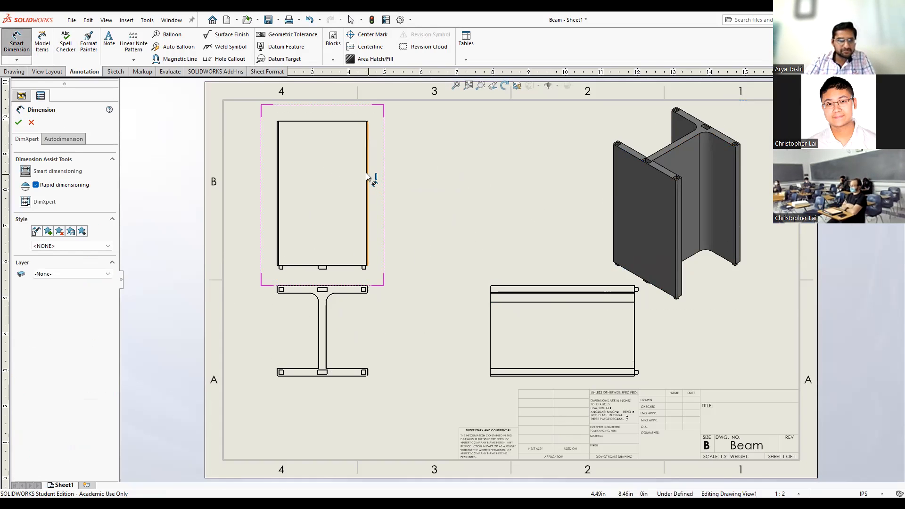
click(320, 122)
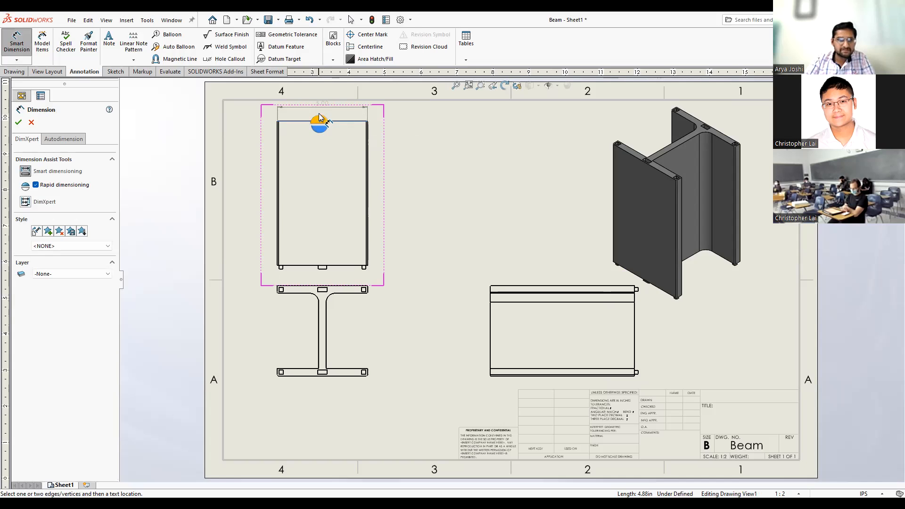
click(321, 119)
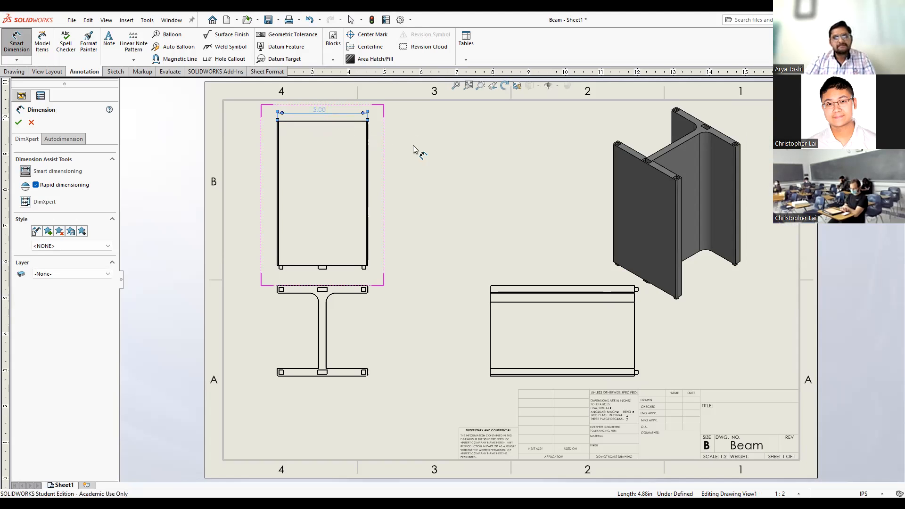
click(437, 214)
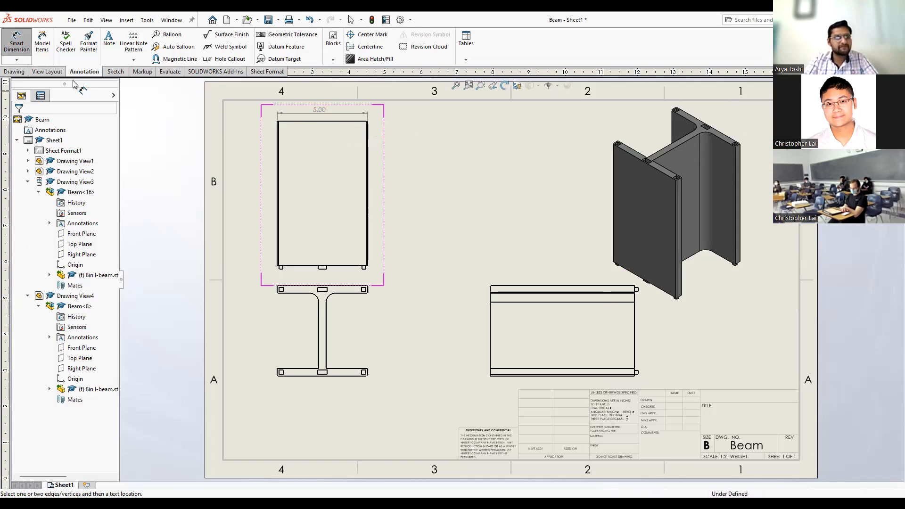
click(367, 214)
click(389, 202)
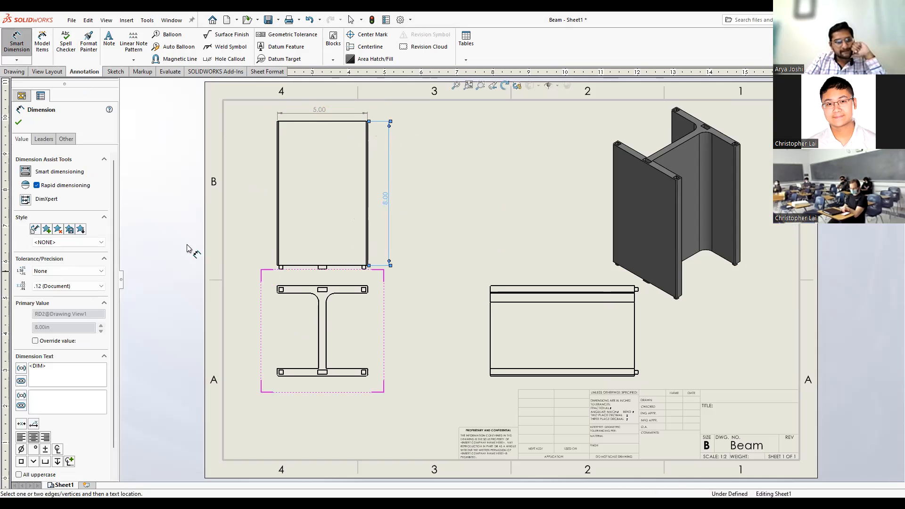
Add a radius dimension to the upper-left fillet between web and flange in the I-profile view
click(311, 303)
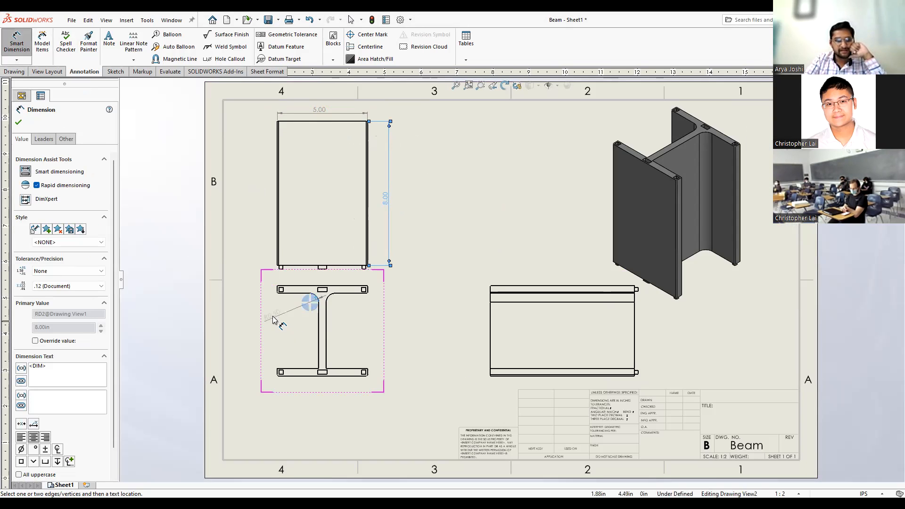
click(273, 322)
key(Escape)
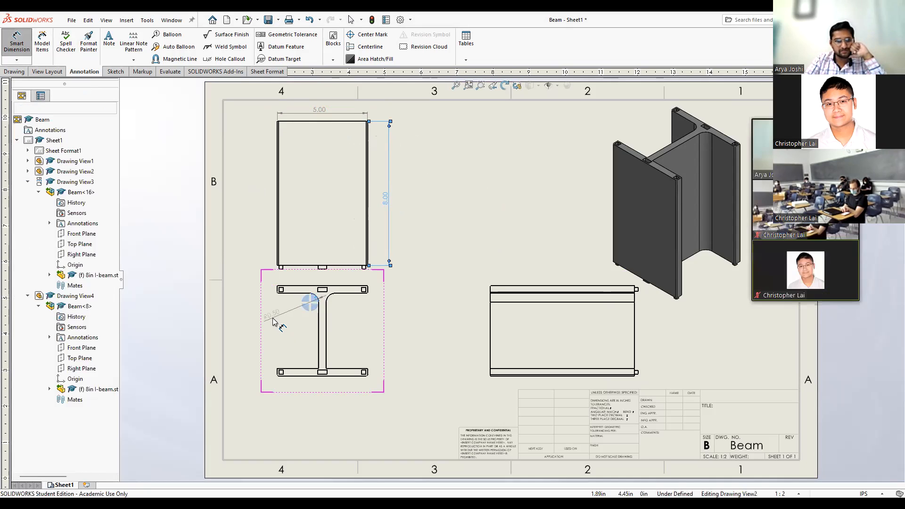
click(273, 322)
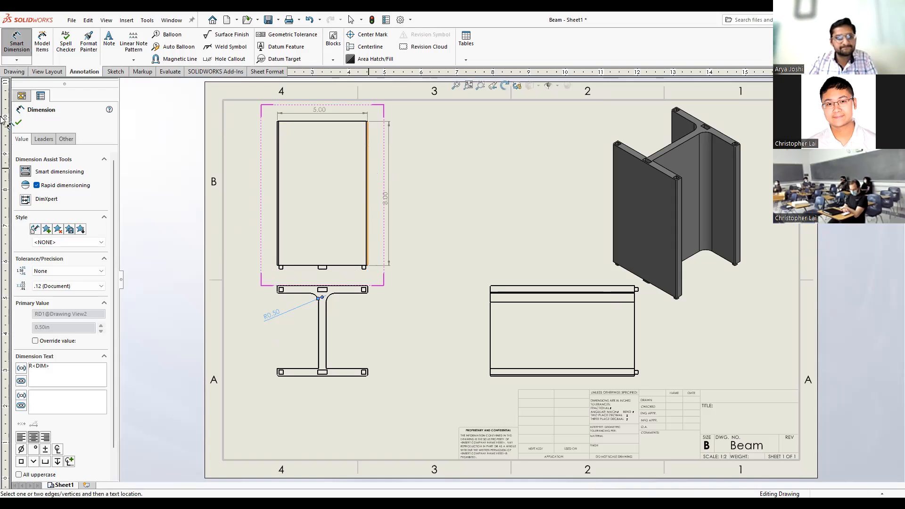
click(26, 54)
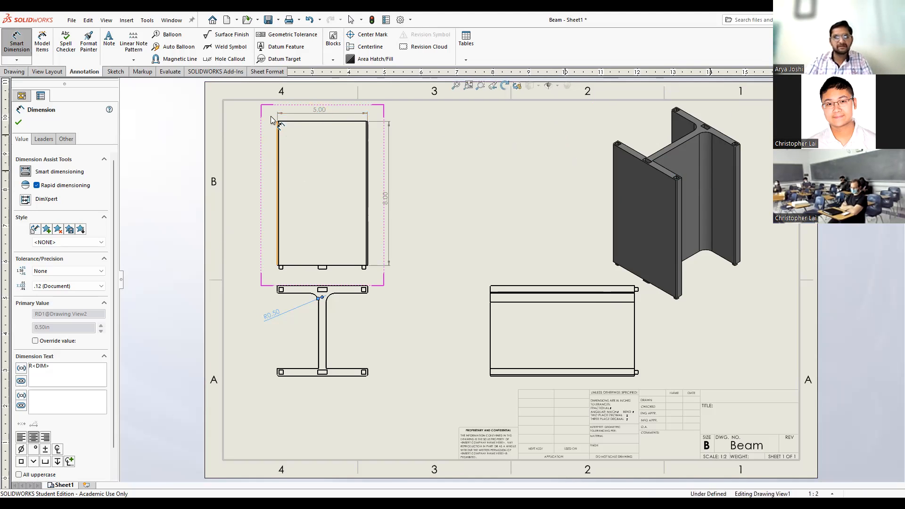
click(479, 195)
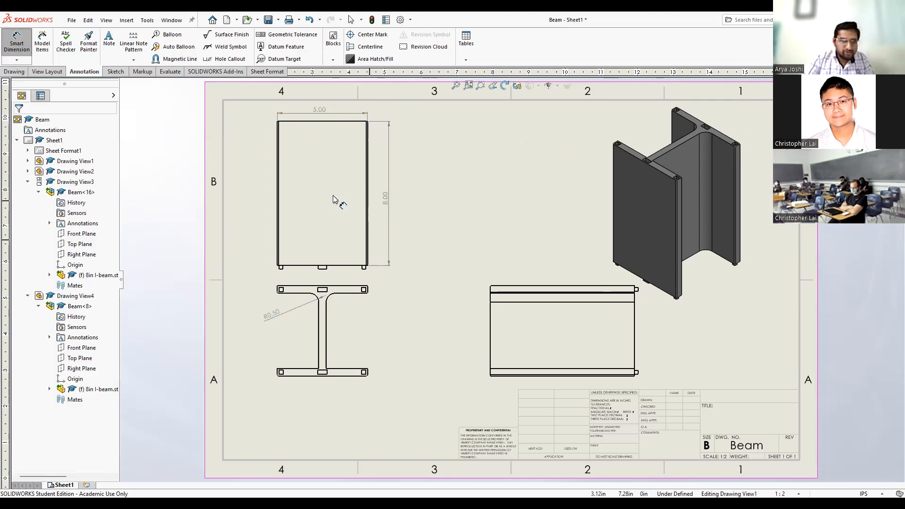
Give the front view's width dimension a Symmetric tolerance of 0.01 in
click(317, 110)
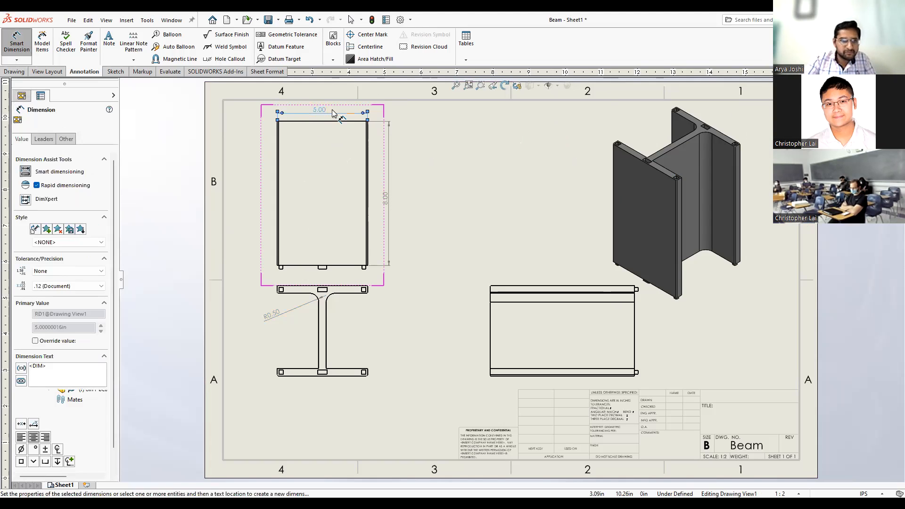
scroll(58, 355, down, 1)
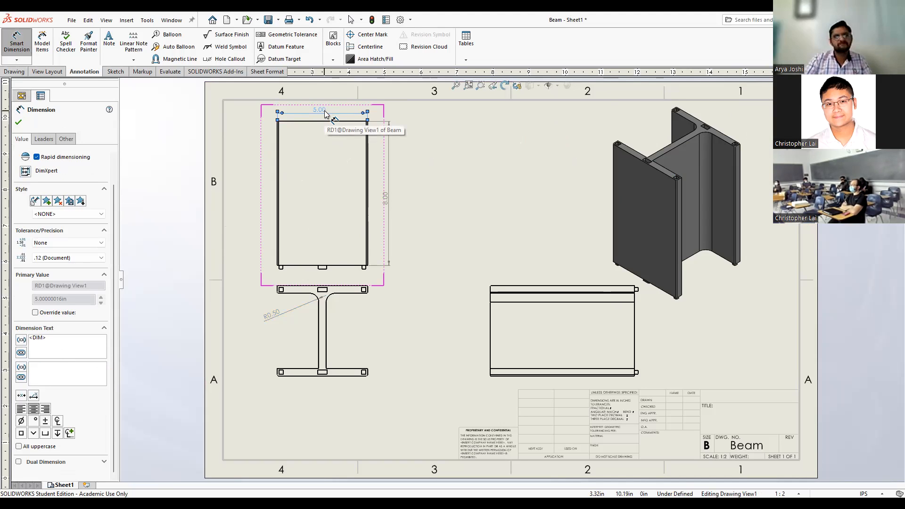
click(56, 243)
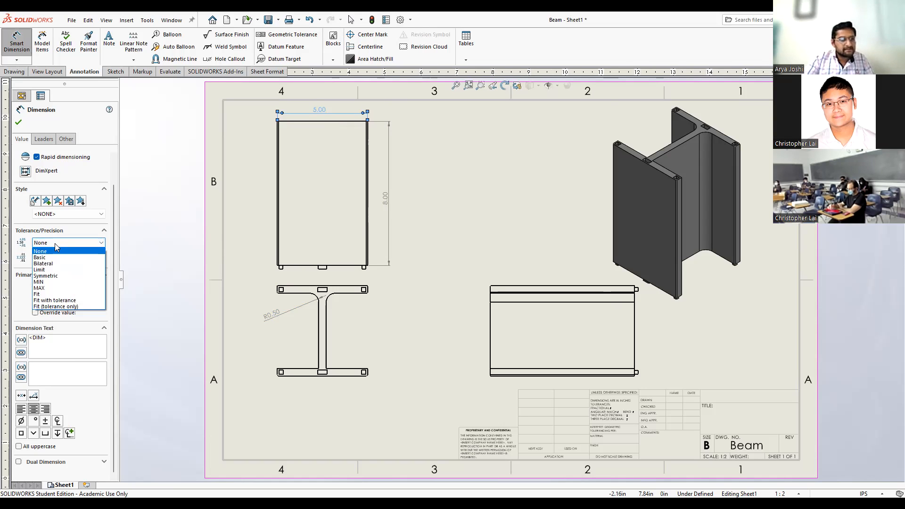
click(54, 275)
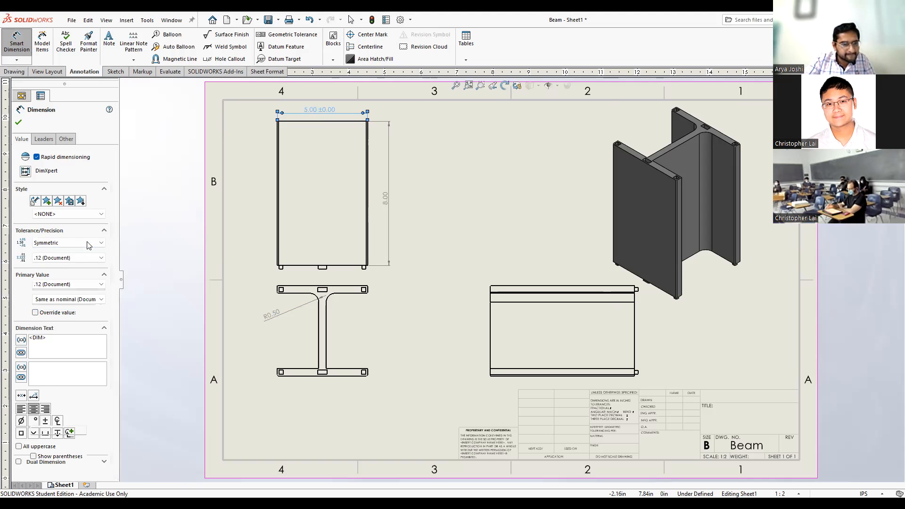
click(64, 257)
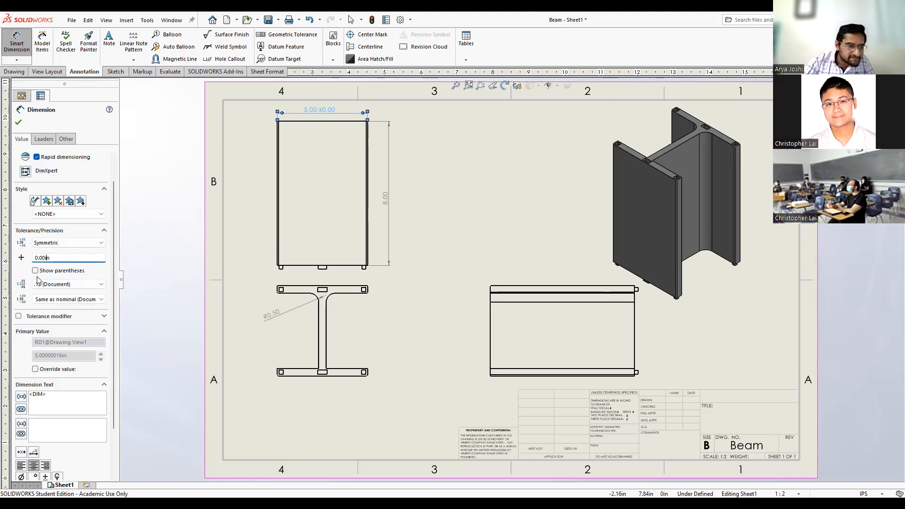
text(1)
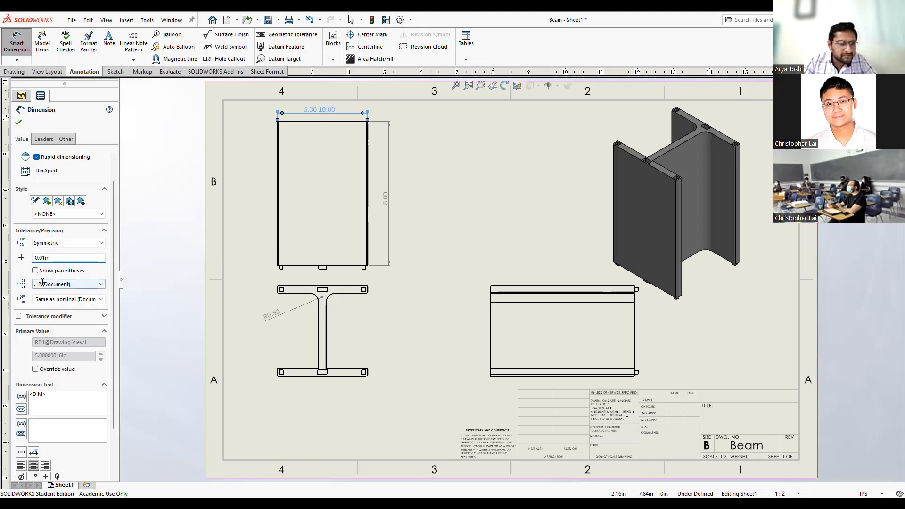
click(18, 121)
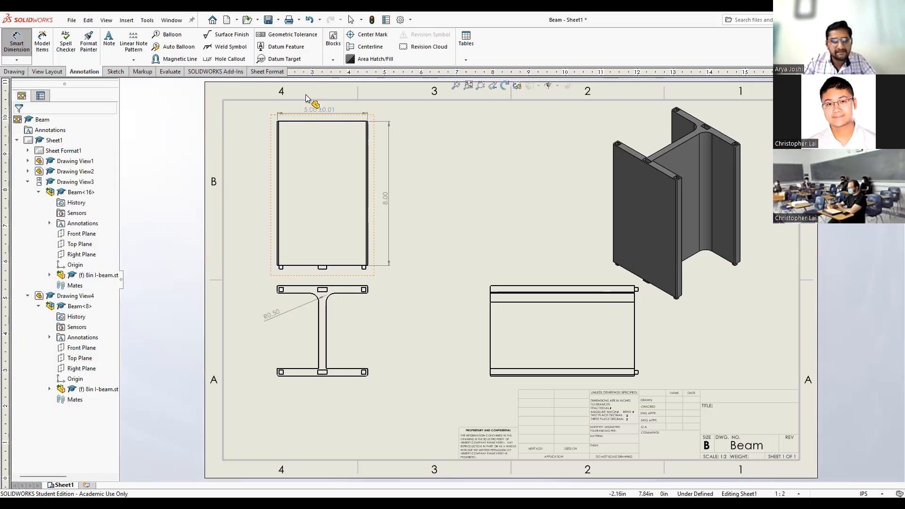
key(Escape)
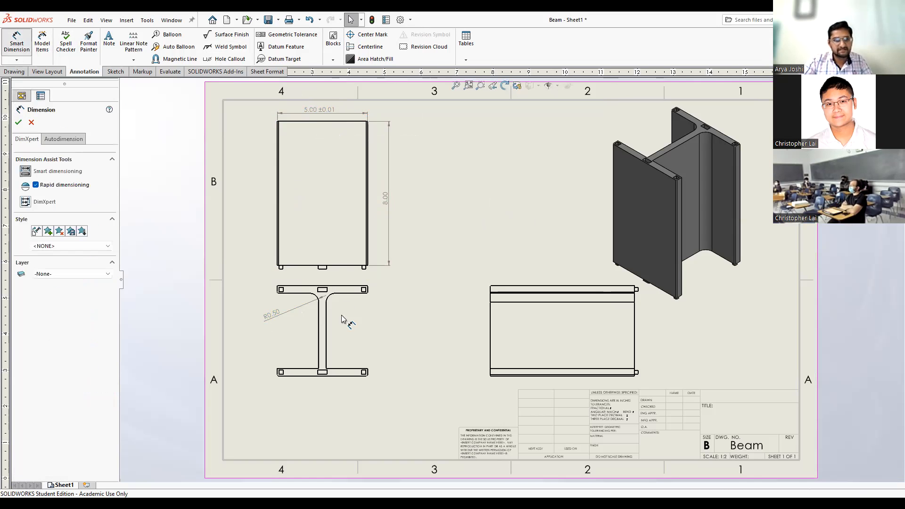
Dimension the width of the small square at the I-profile view's lower-left corner, placing the value below the view
key(Escape)
key(Escape)
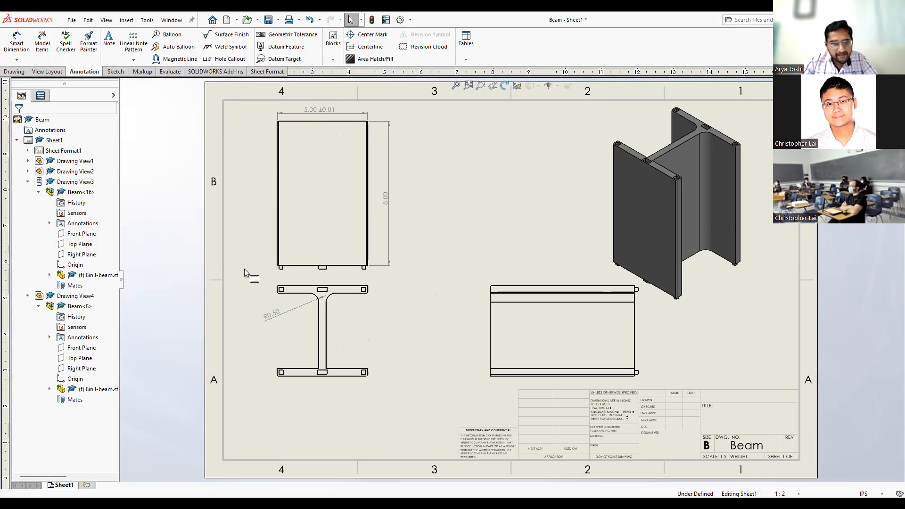
click(39, 73)
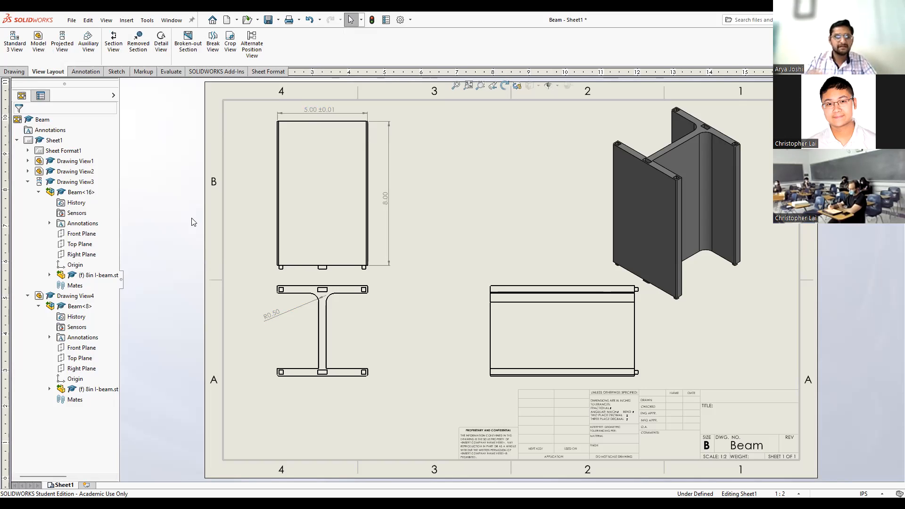
click(85, 71)
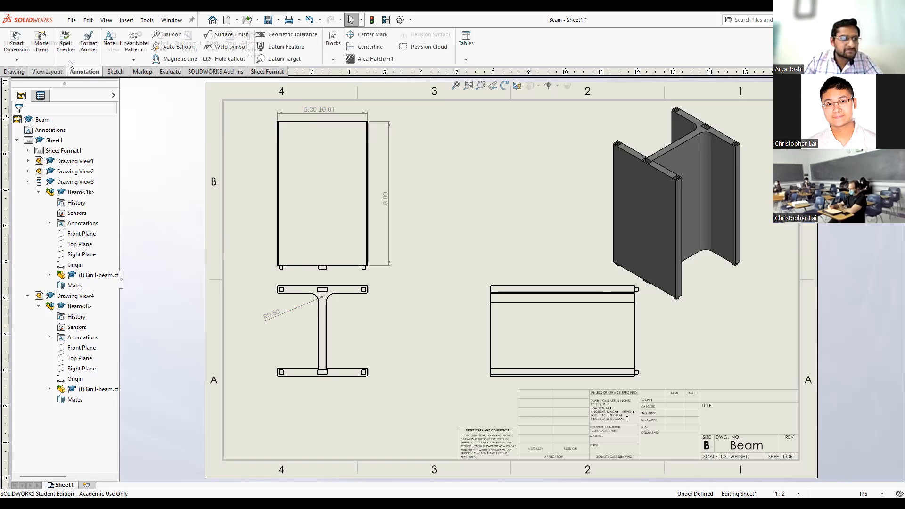
click(281, 374)
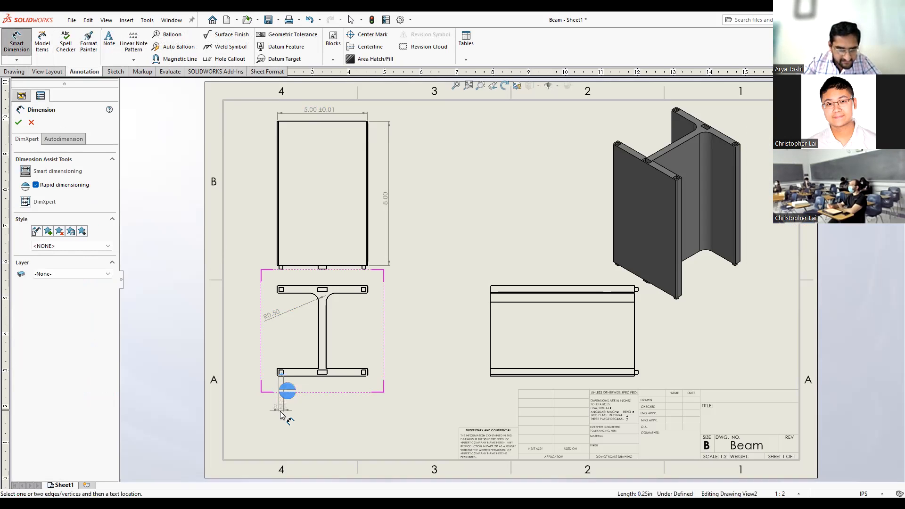
click(267, 406)
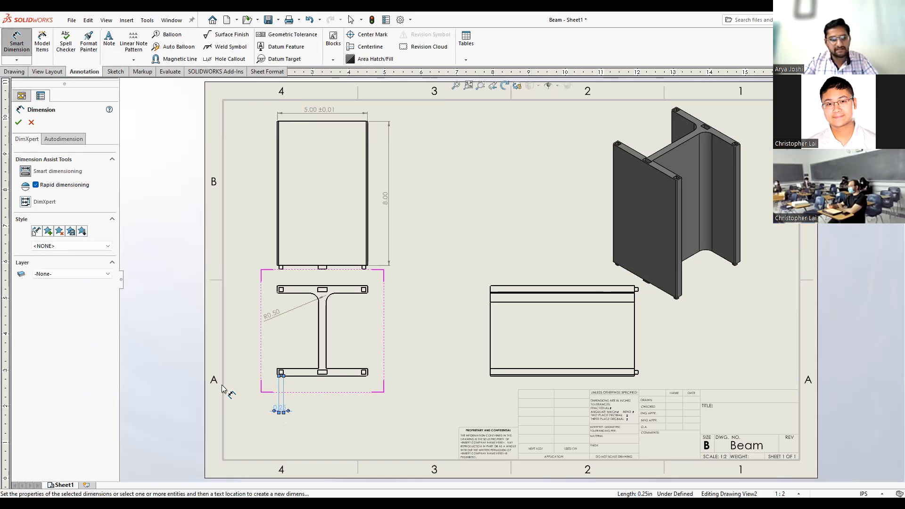
key(Escape)
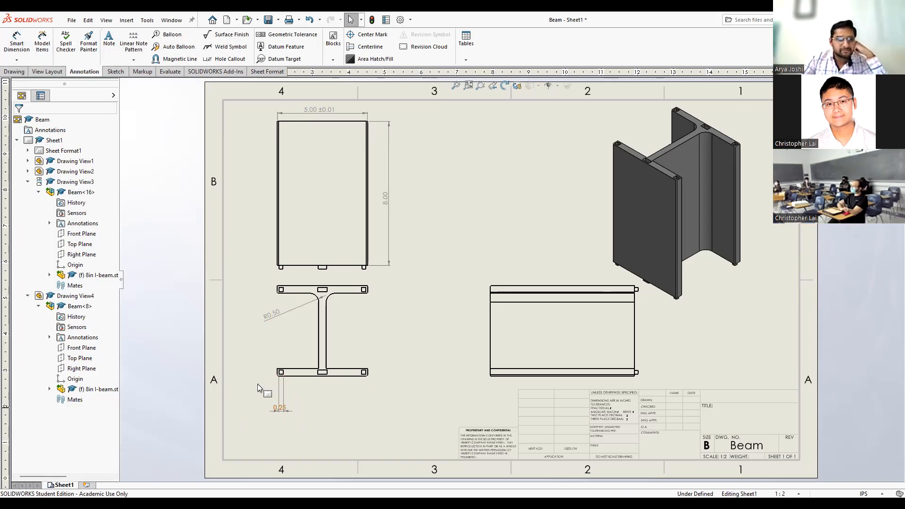
Hide the width dimension of the lower-left small square in the I-profile view
click(279, 413)
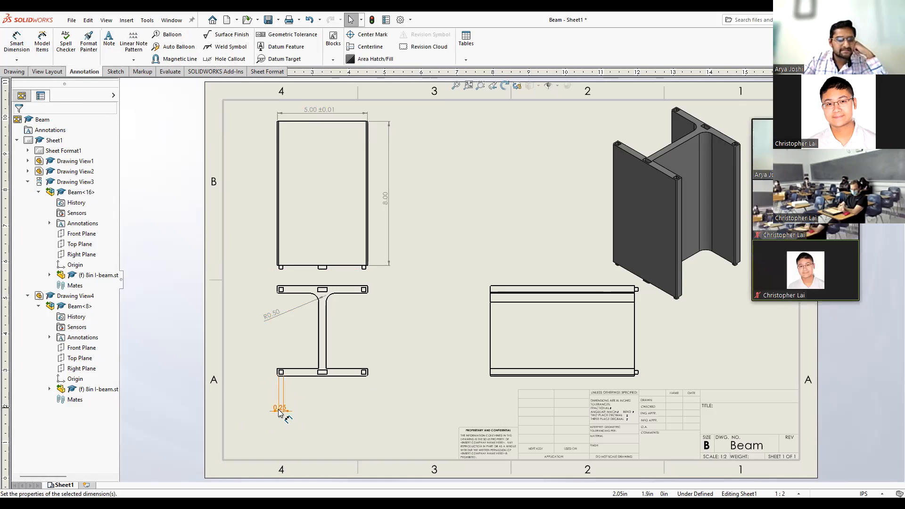
right_click(280, 414)
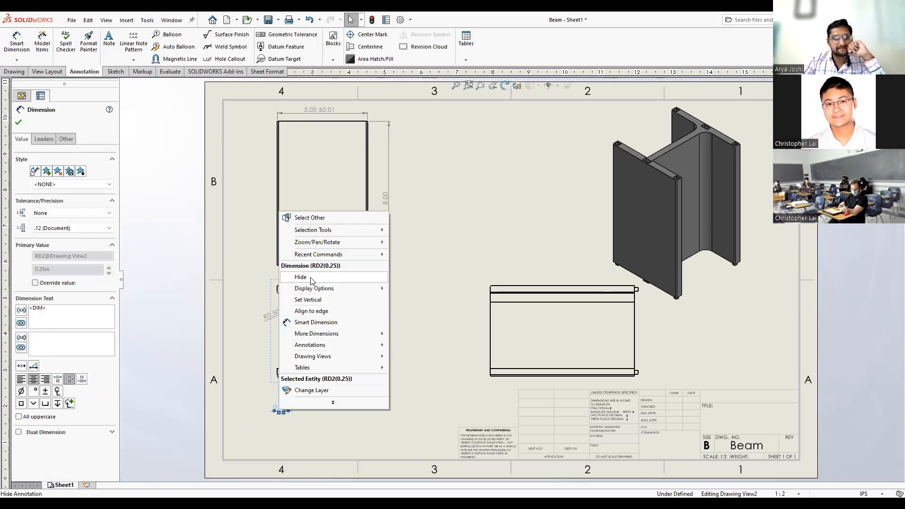
click(300, 278)
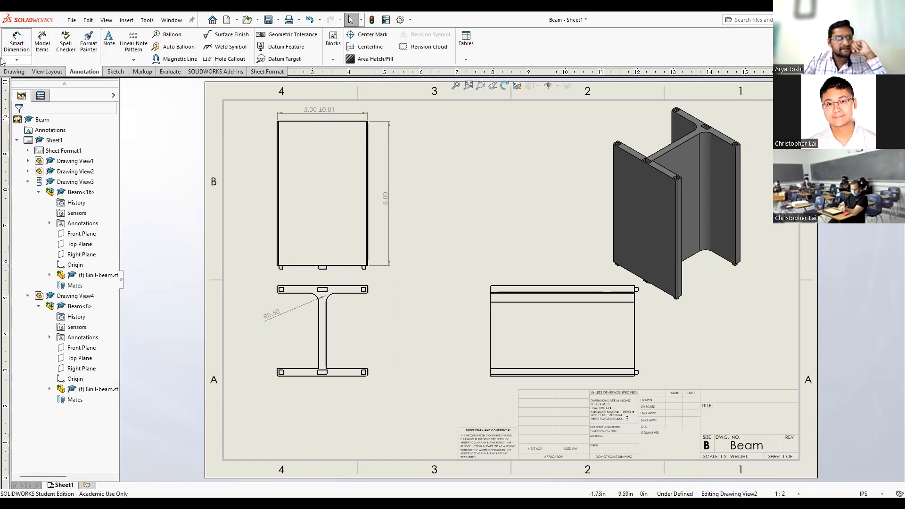
Create a 1:1 detail view of the I-profile's lower-left corner using a circle of about 1.04 in radius, placed right of the front view
click(47, 71)
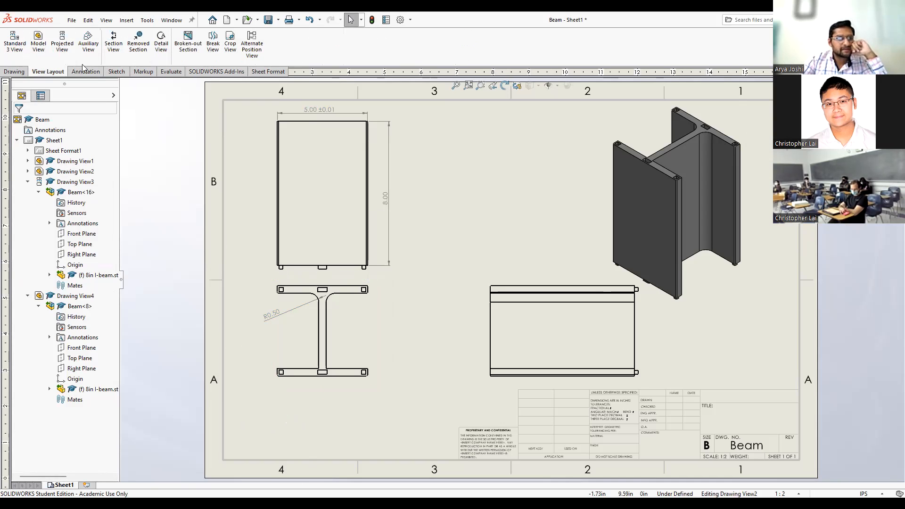
click(160, 43)
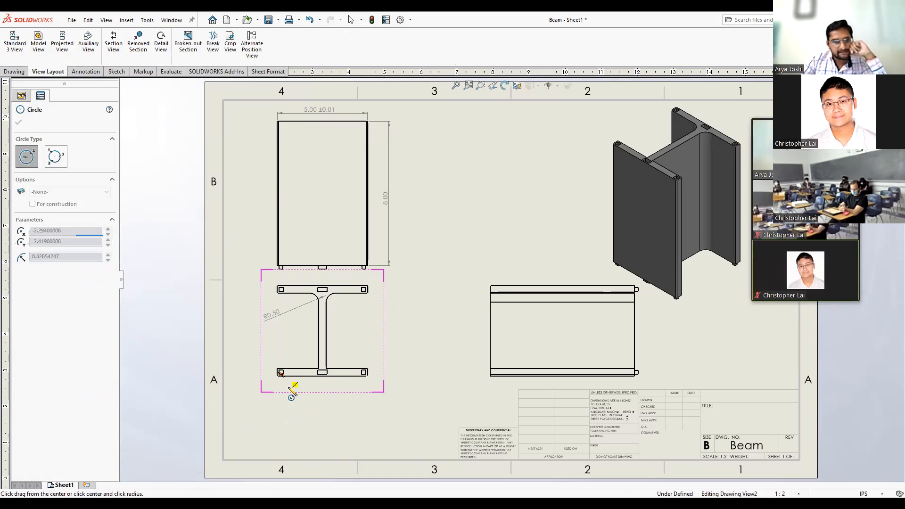
click(281, 373)
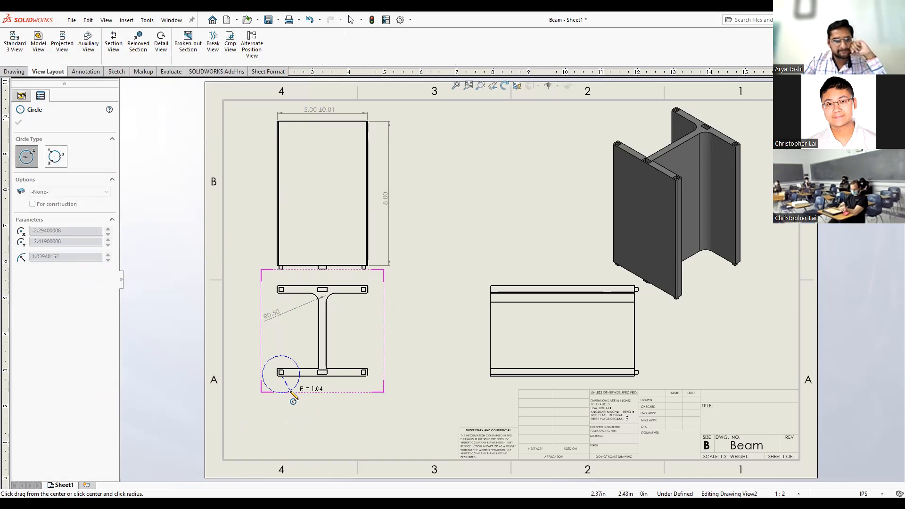
click(291, 391)
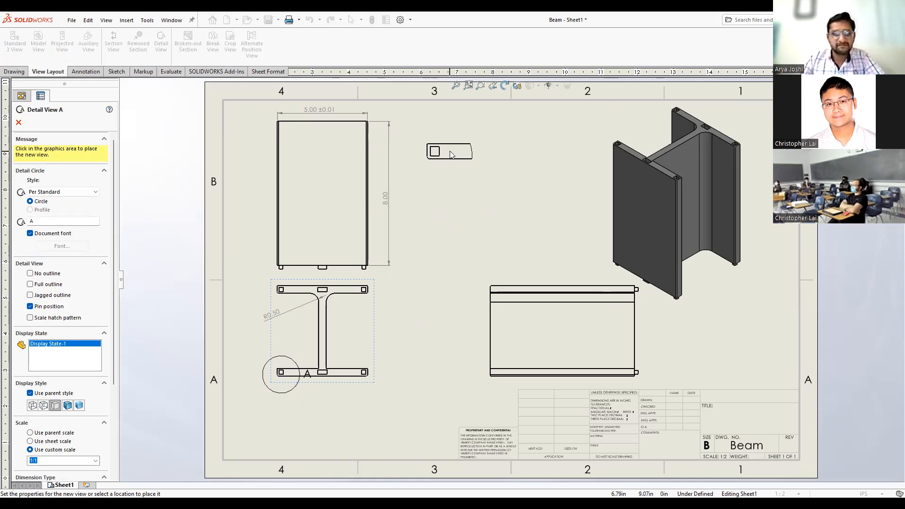
click(449, 146)
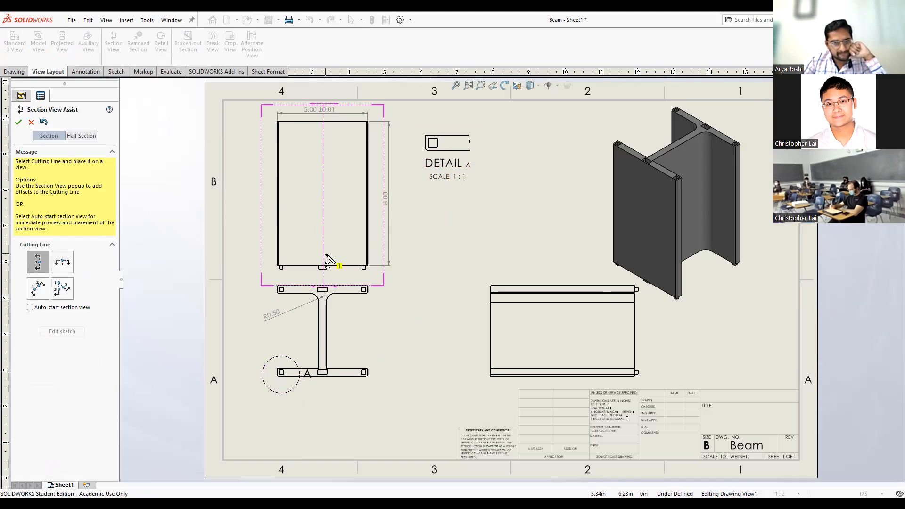
Create a section view from a vertical cutting line through the middle of the front view, placing it between the detail and isometric views
click(325, 254)
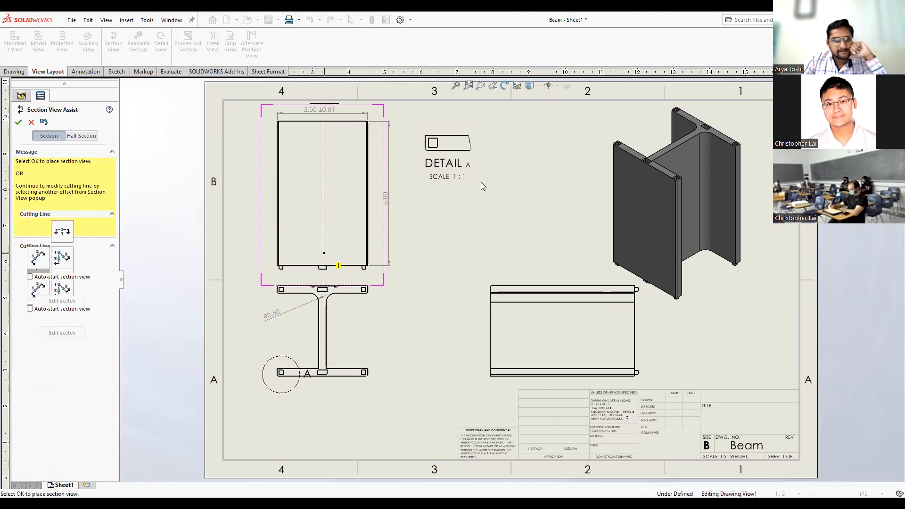
click(371, 278)
click(479, 343)
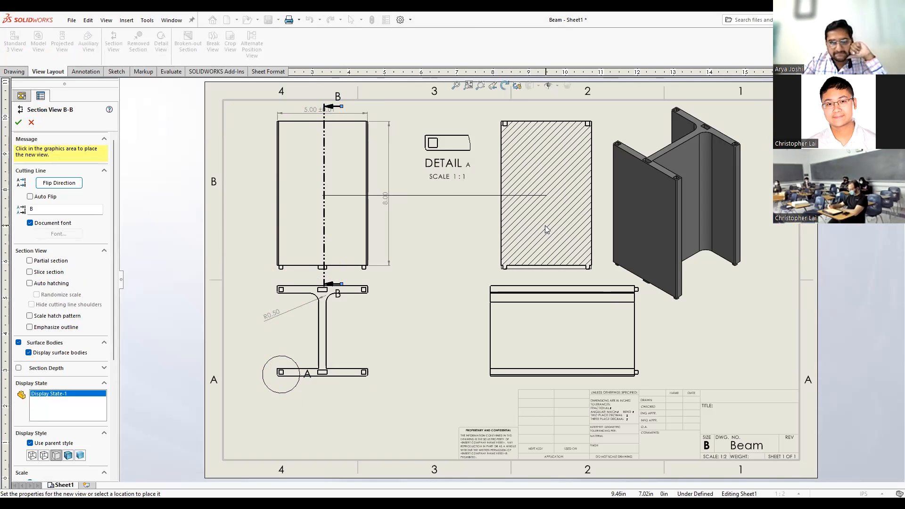
click(542, 226)
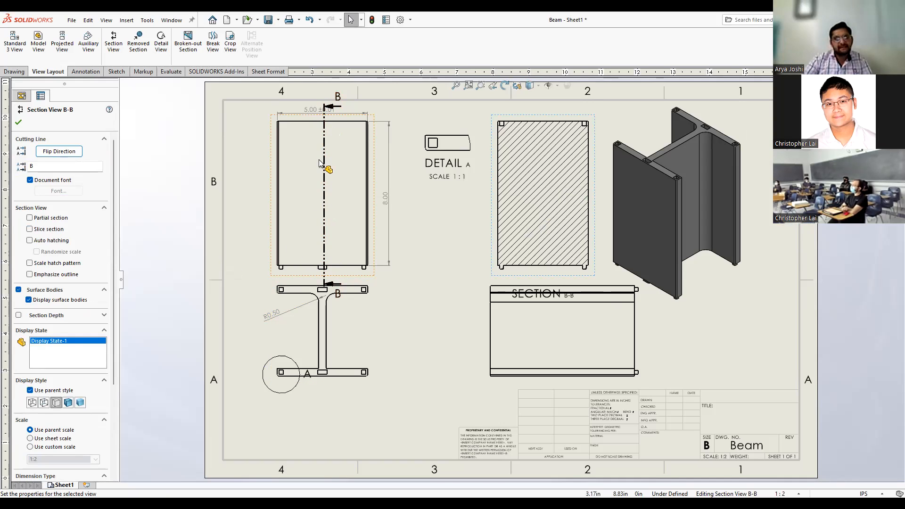
click(324, 179)
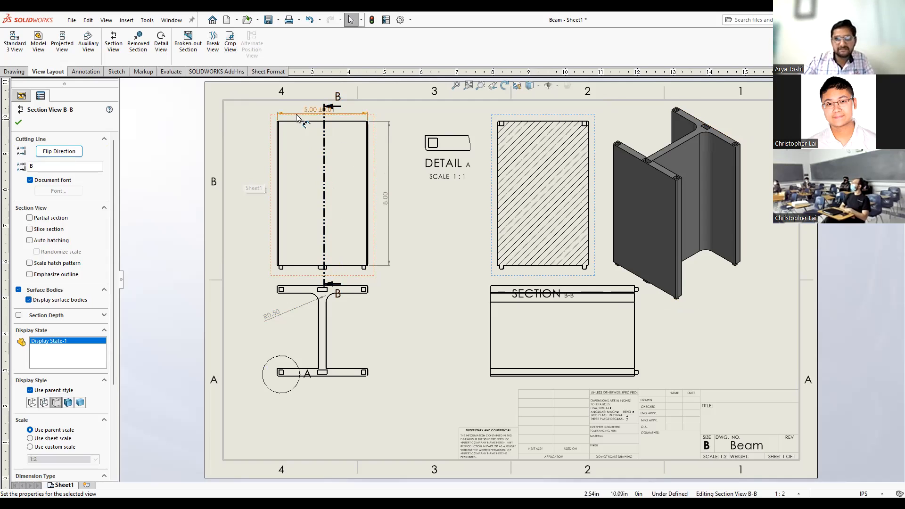
click(325, 110)
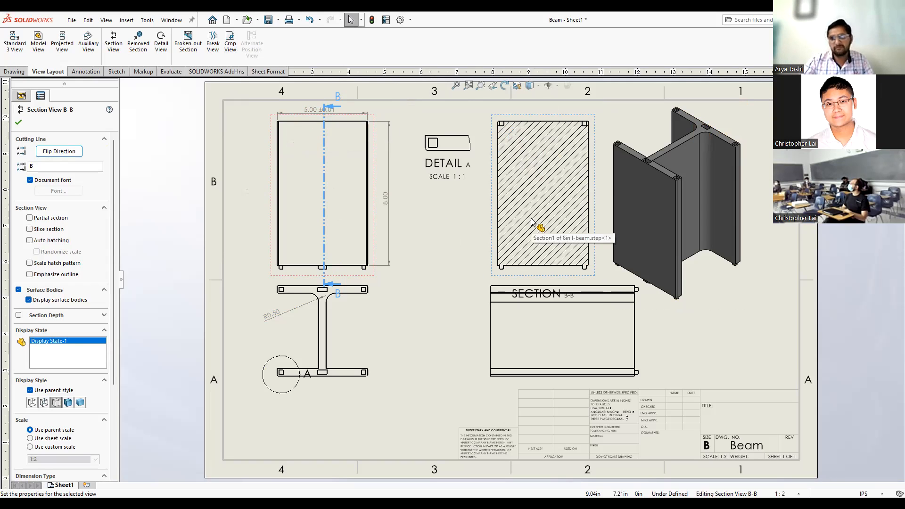
Dimension the width of the small upper-left socket in the section view, placing the value outside its left edge
click(84, 73)
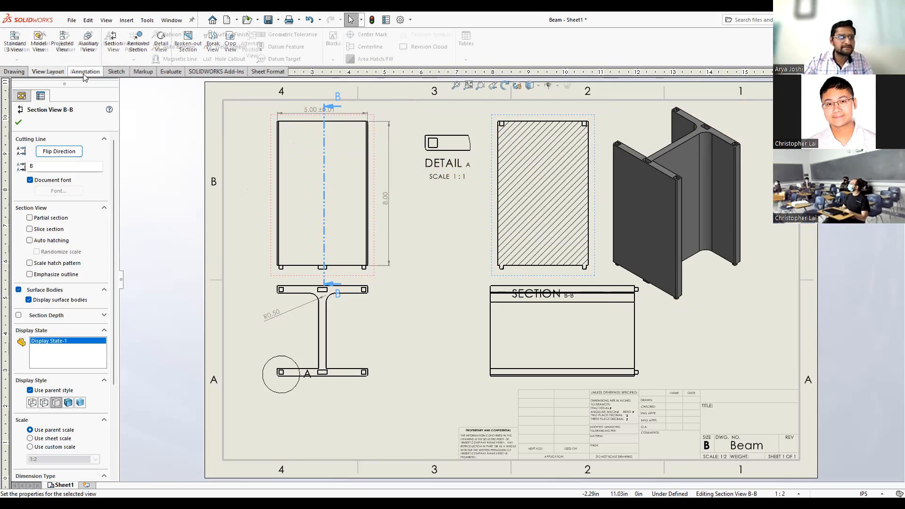
click(17, 42)
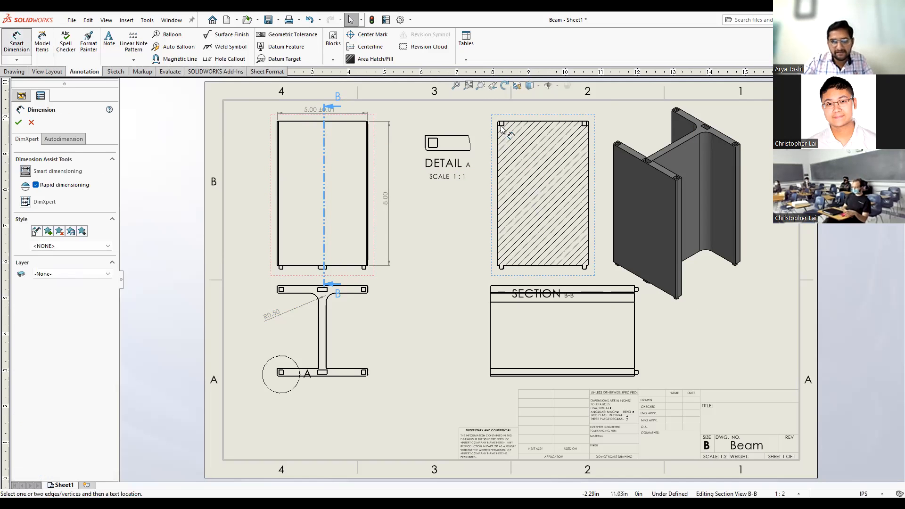
click(503, 165)
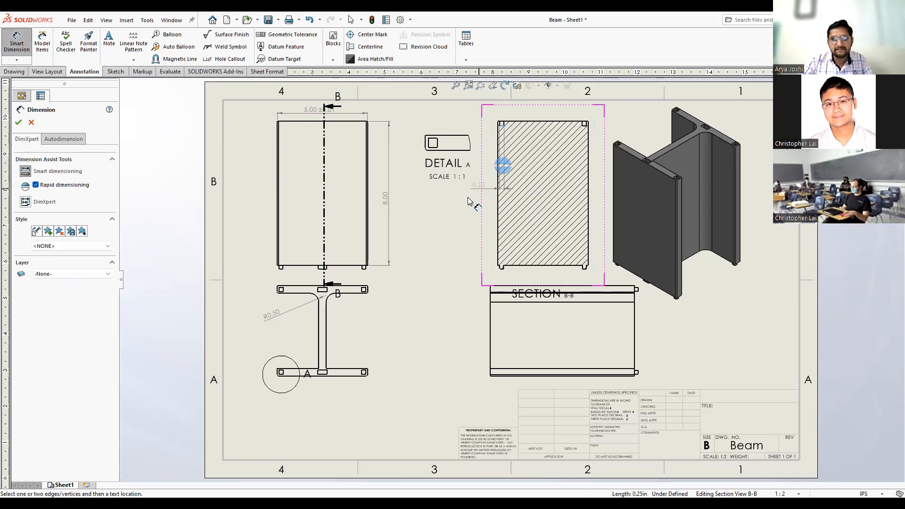
click(468, 198)
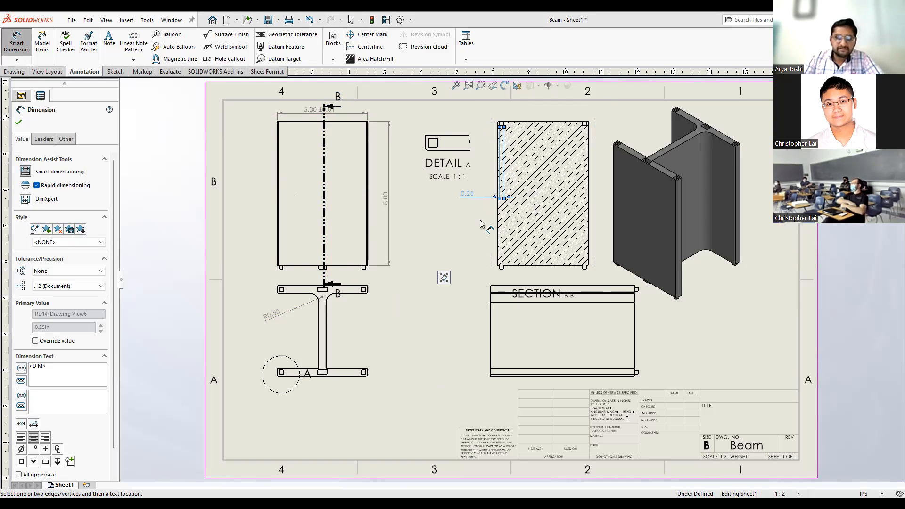
click(640, 354)
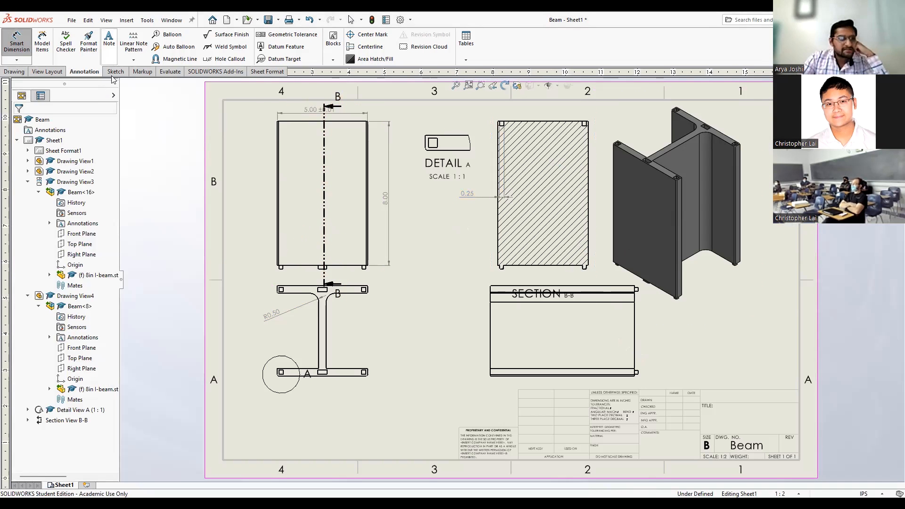
Try to create a geometric tolerance frame with the straightness symbol and a tolerance of 0.01
click(290, 37)
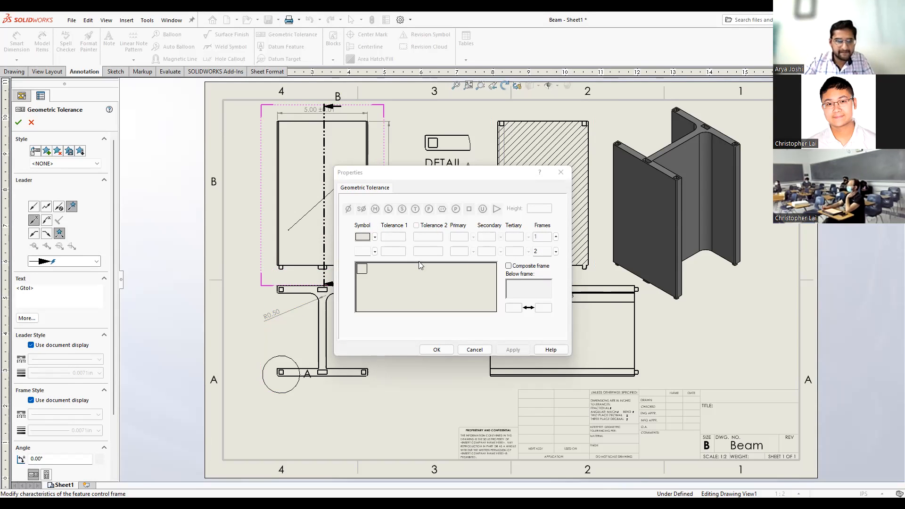
click(561, 172)
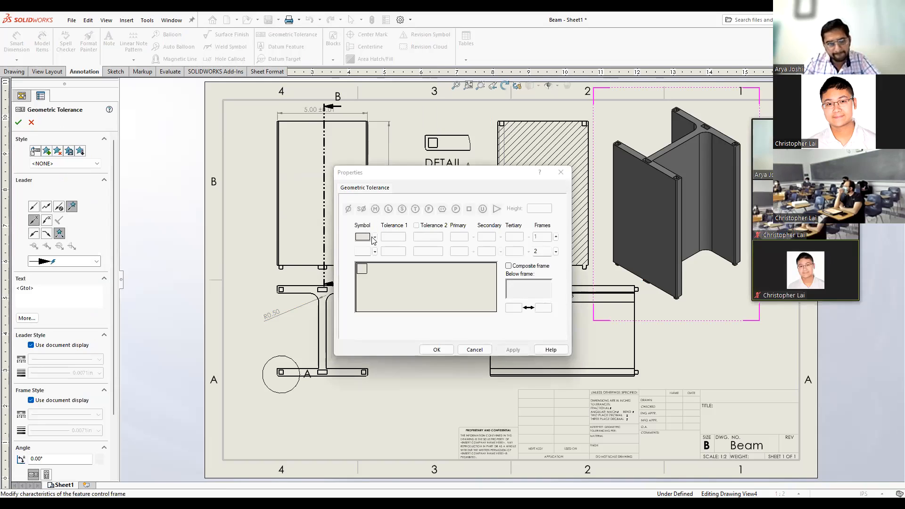
click(375, 238)
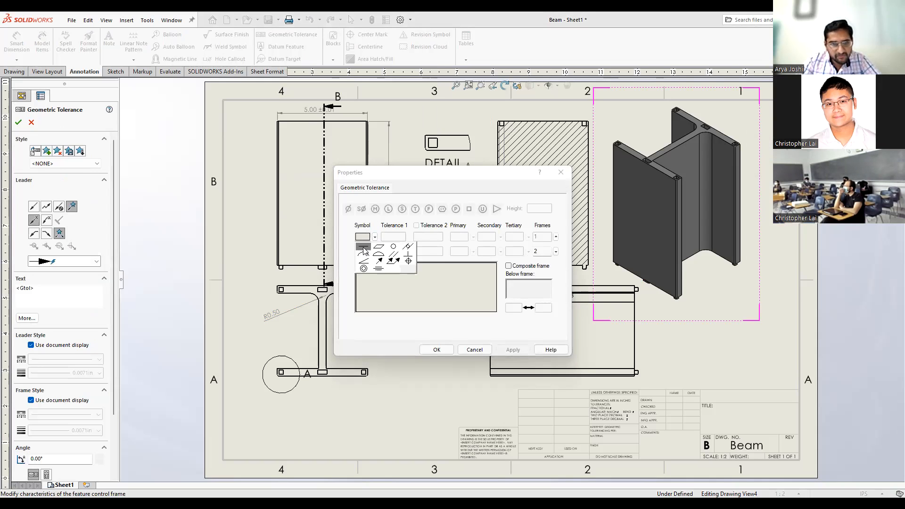
click(386, 247)
click(388, 237)
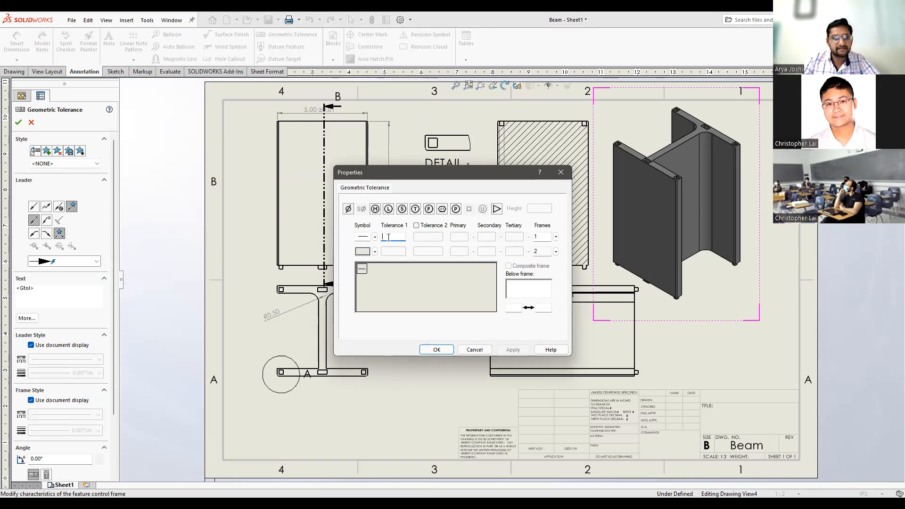
text(0.01)
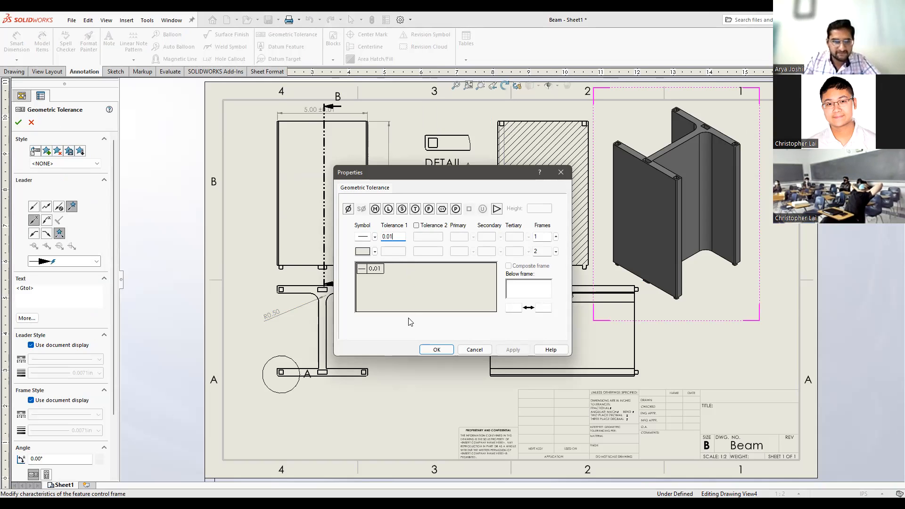
click(437, 351)
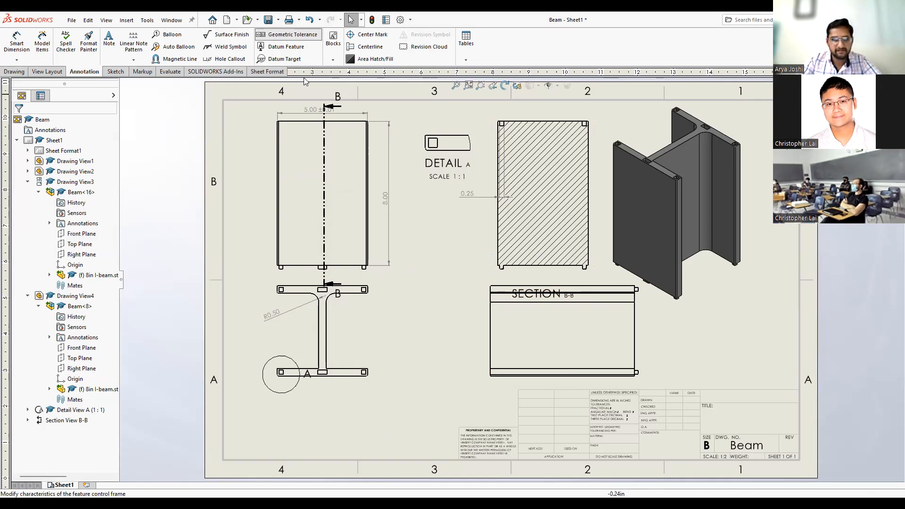
click(417, 250)
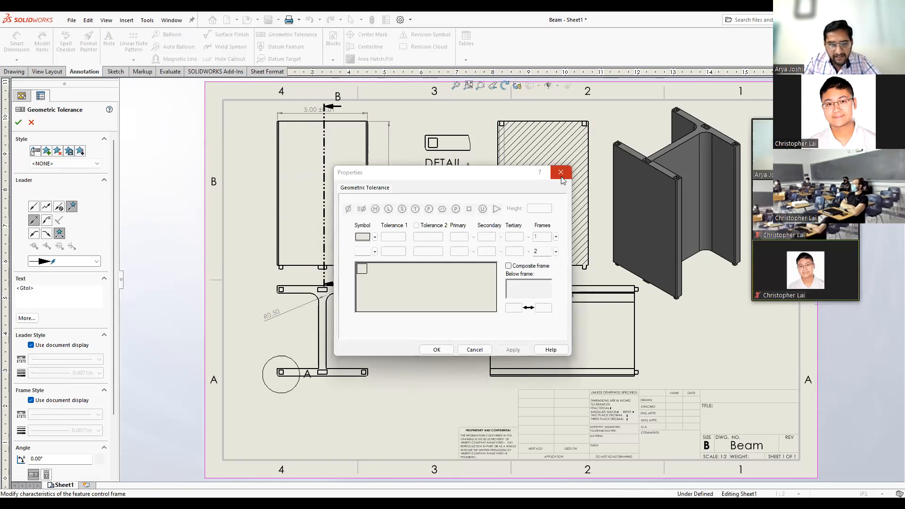
key(Escape)
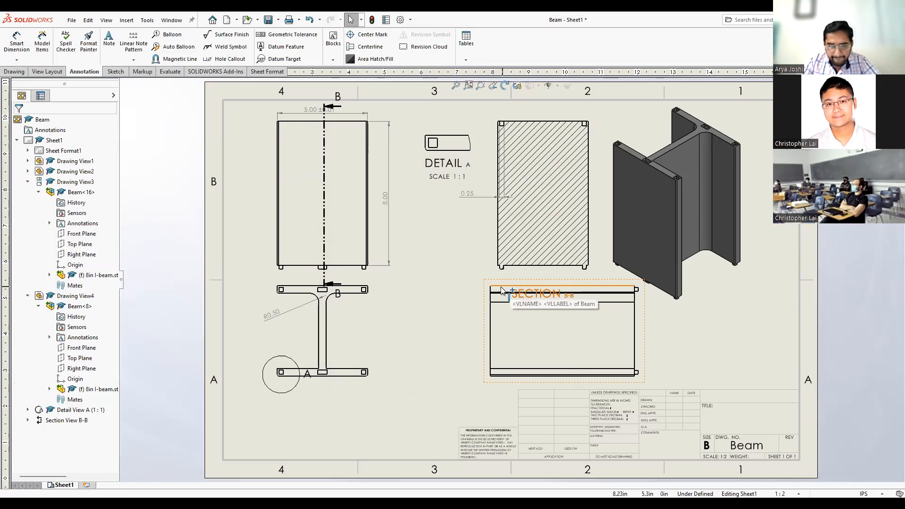
Attach a straightness tolerance frame of 0.01 to the upper edge of the side view, placing it above and left of the view
click(502, 291)
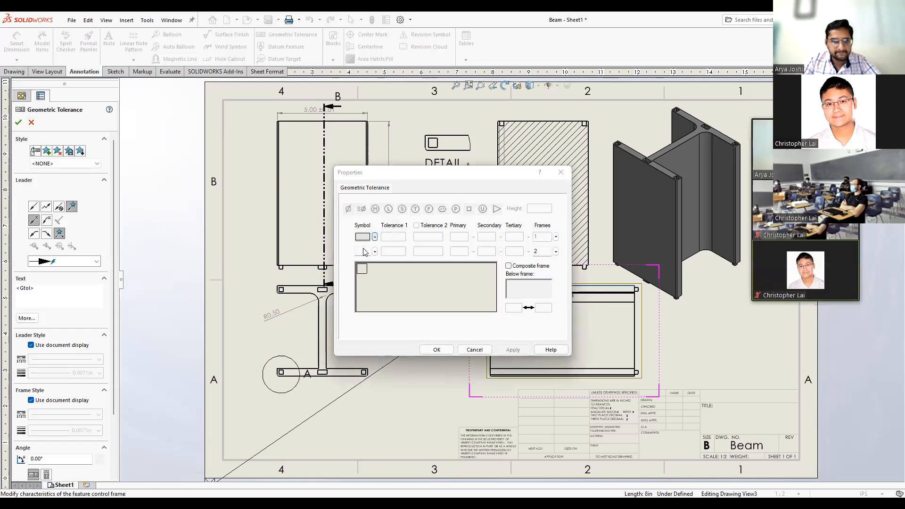
click(435, 348)
drag(485, 264, 431, 271)
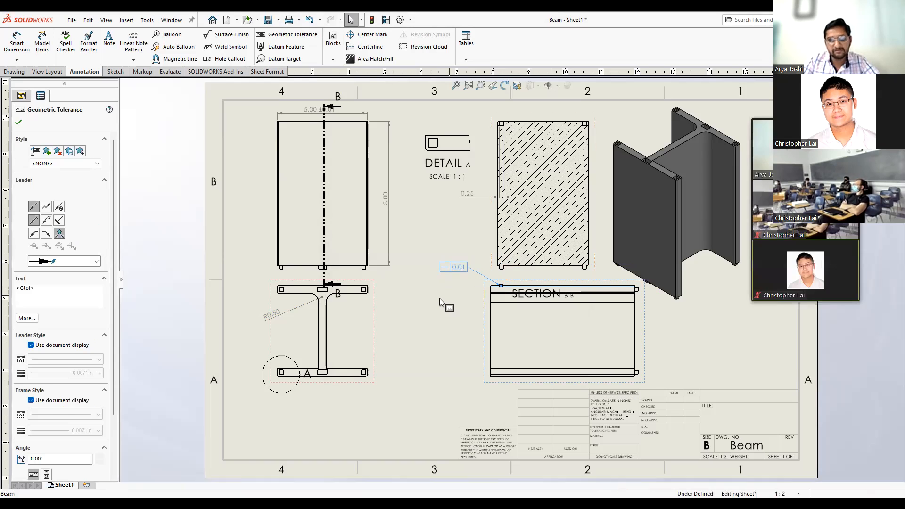
key(Escape)
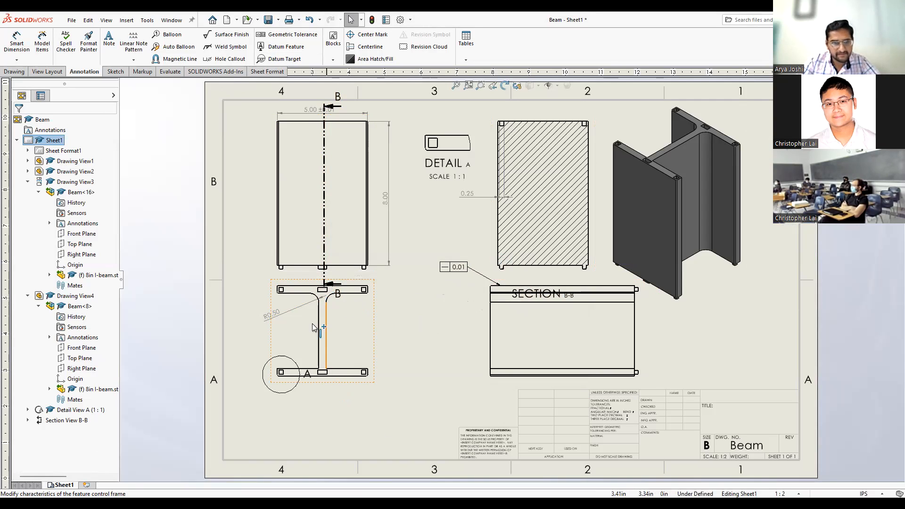
click(288, 35)
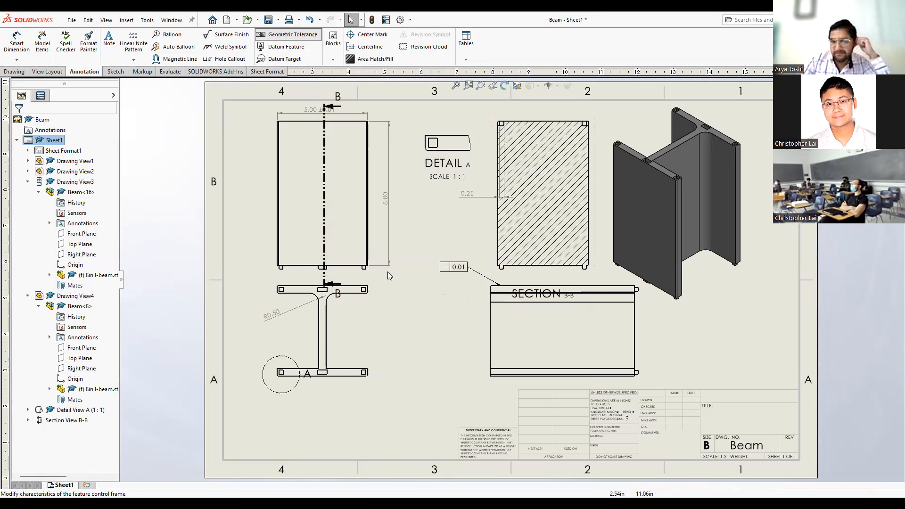
click(375, 238)
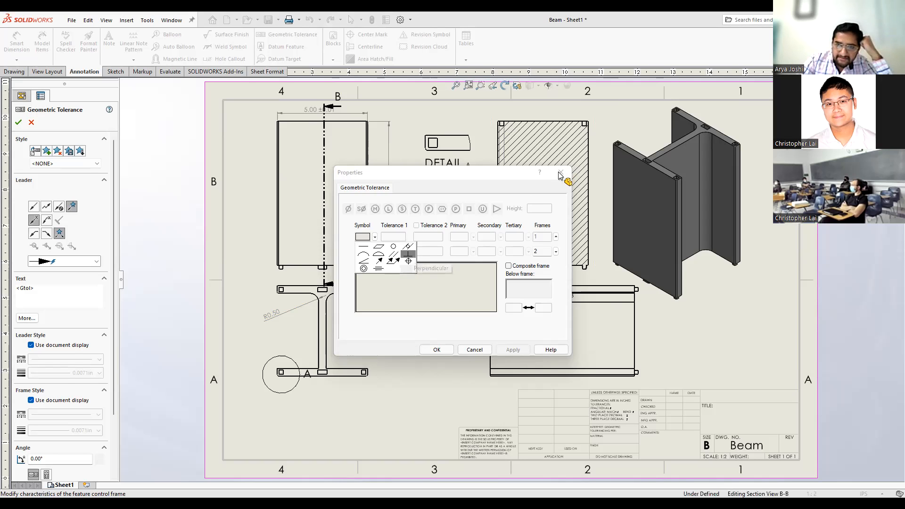
key(Escape)
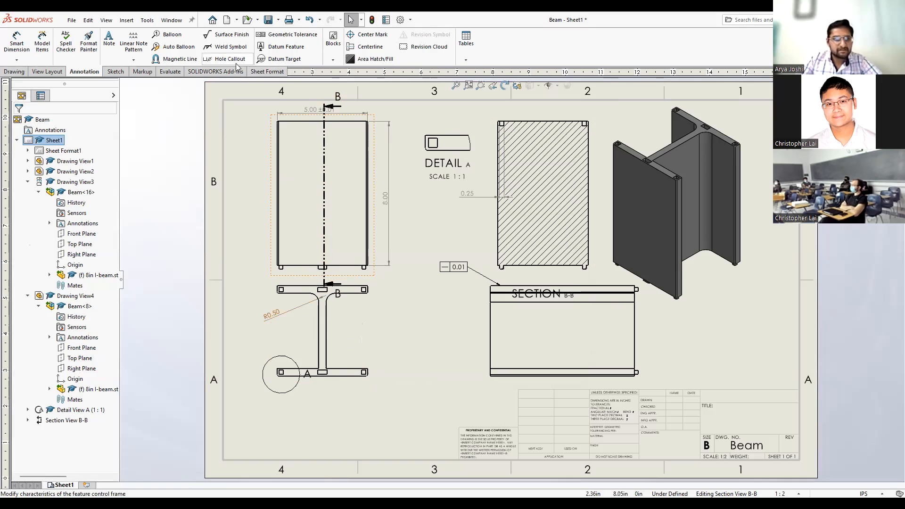
Attach a perpendicularity tolerance frame of 0.01 to the right web edge of the I-profile view, placing it just right of the web
click(328, 367)
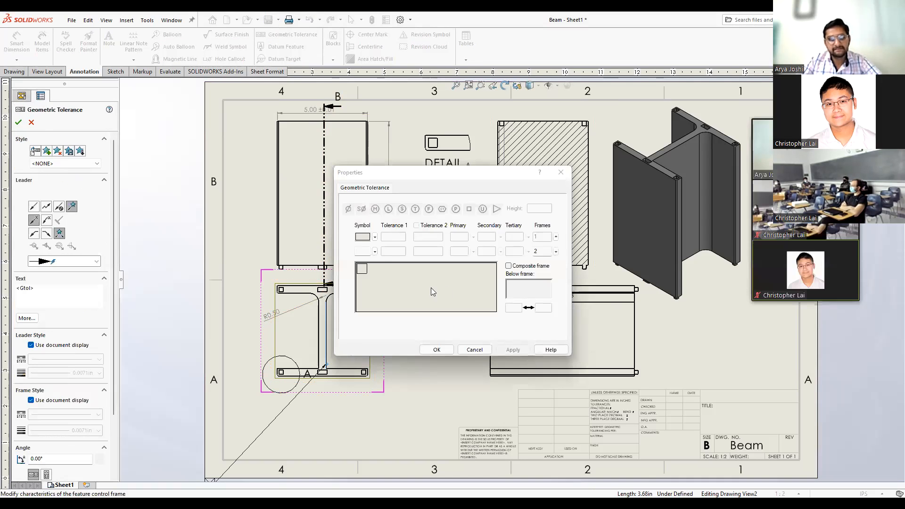
click(374, 237)
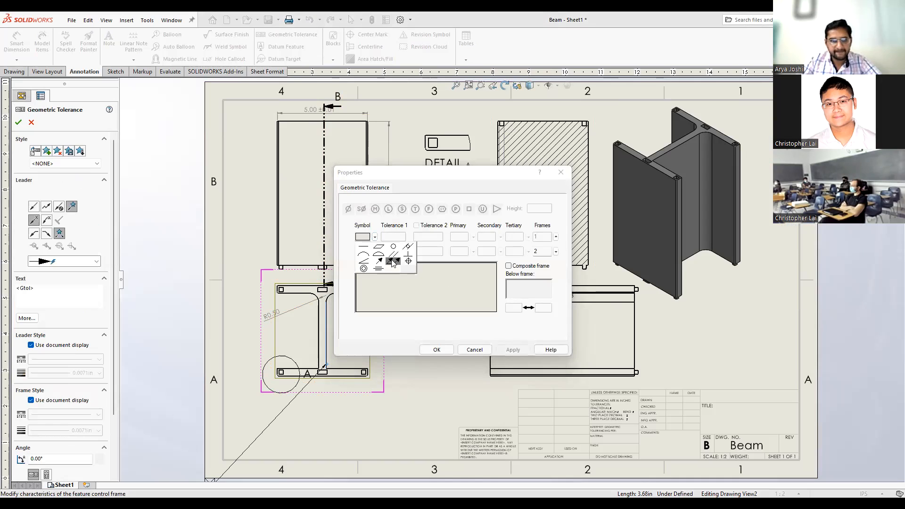
click(409, 255)
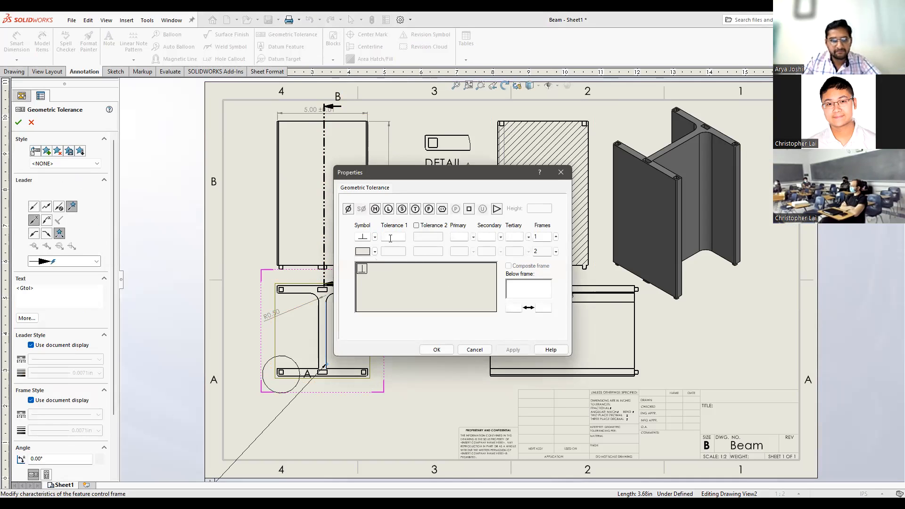
click(390, 238)
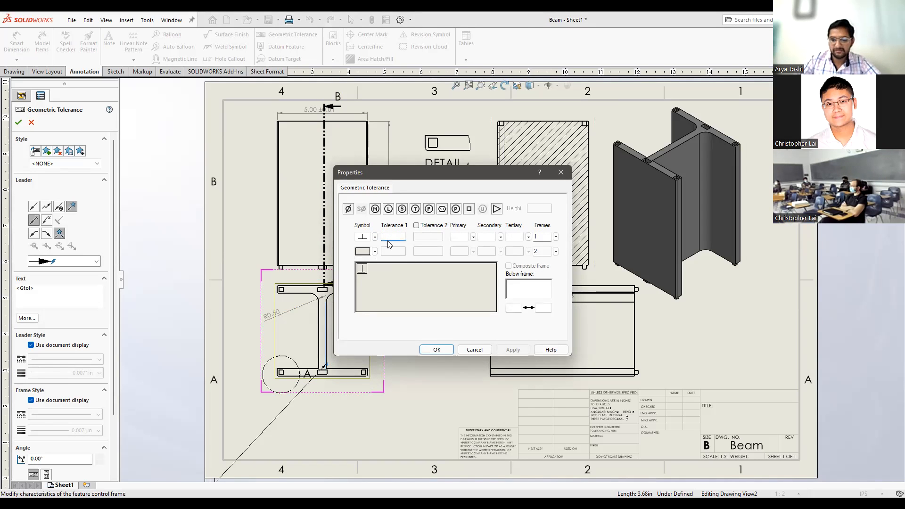
text(0.0)
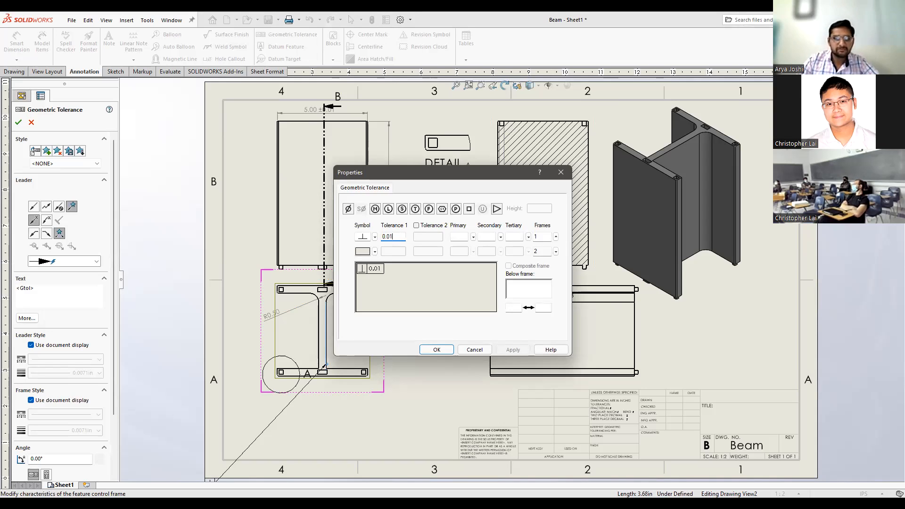
text(1)
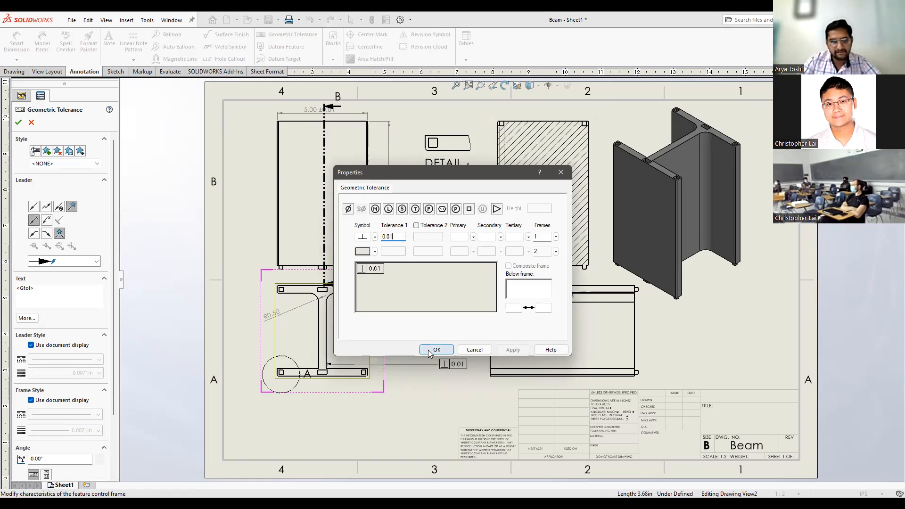
click(385, 372)
drag(376, 365, 361, 334)
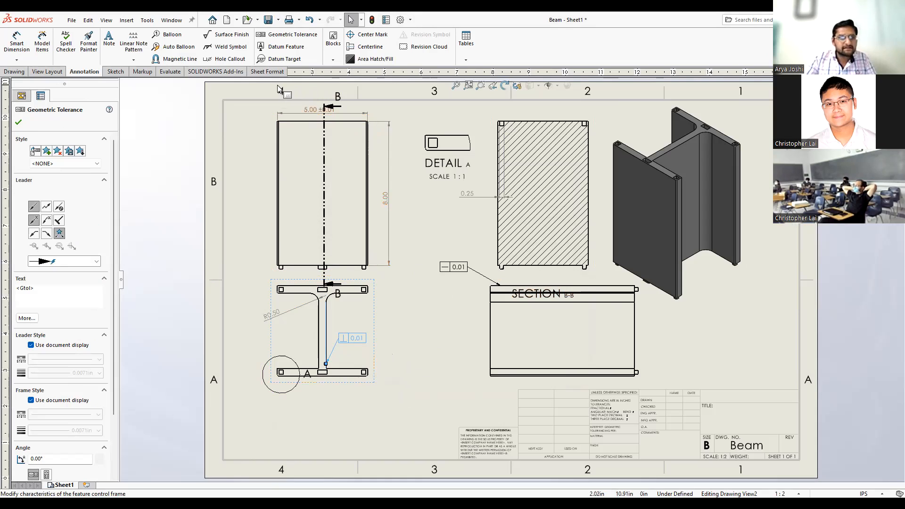
Attach datum feature A to the left end of the upper flange in the I-profile view, placing the label outside to its left
click(281, 47)
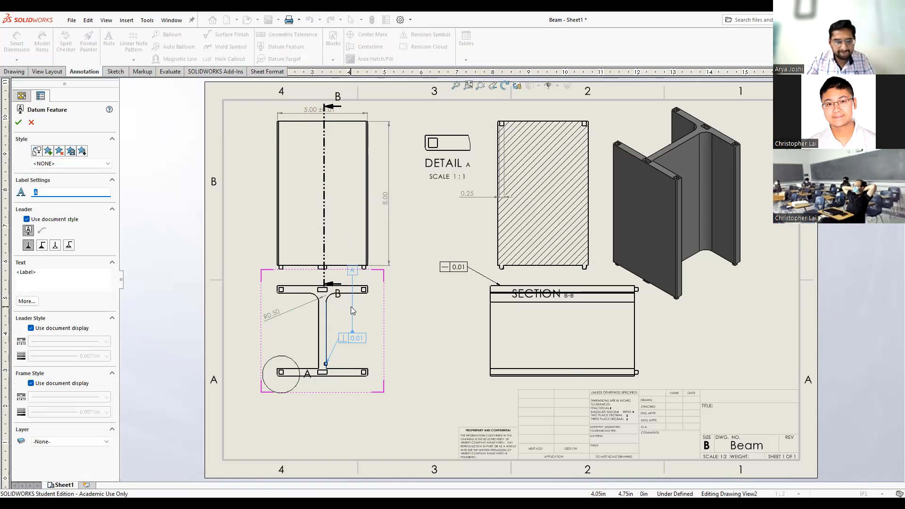
key(Escape)
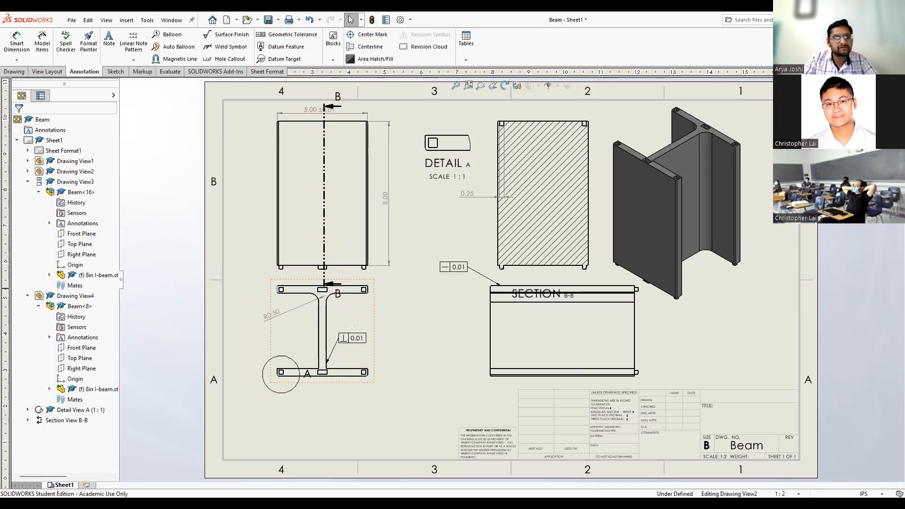
click(277, 289)
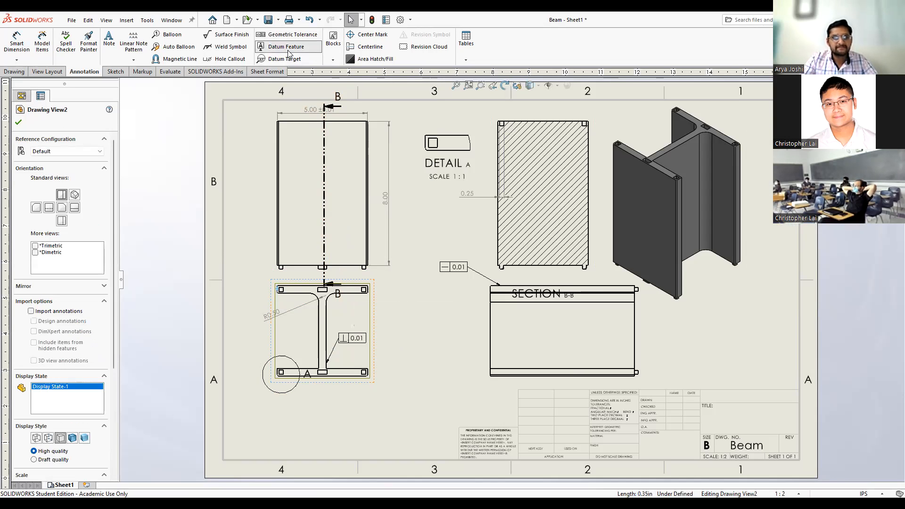
click(248, 293)
key(Escape)
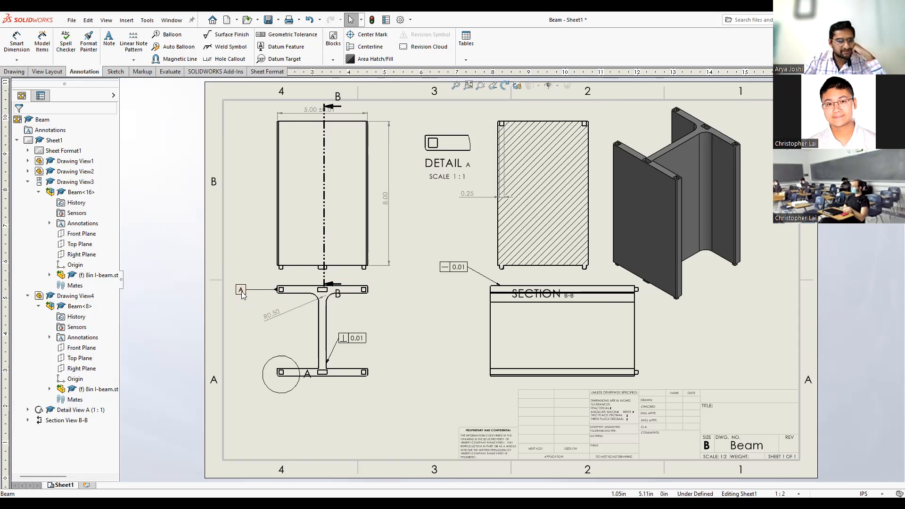
Add a note reading "Front" and position it centred just below the I-profile view
click(110, 56)
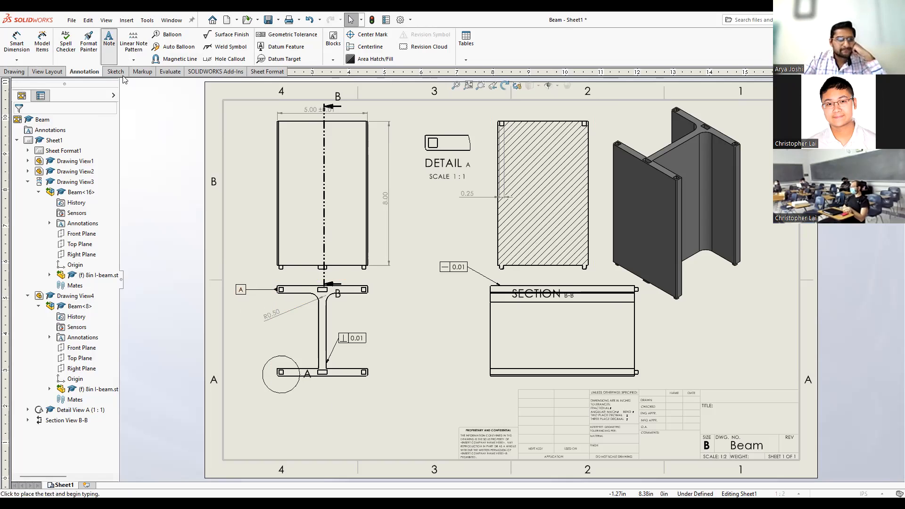
click(313, 417)
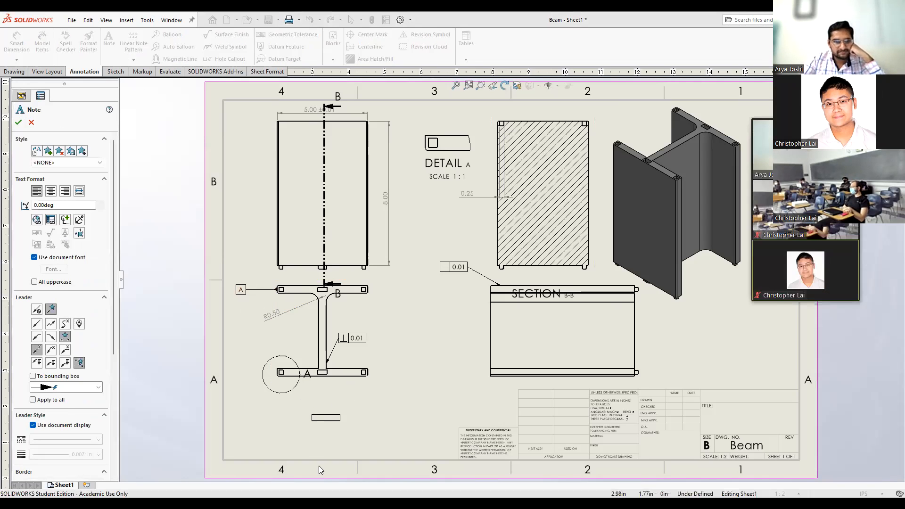
click(314, 418)
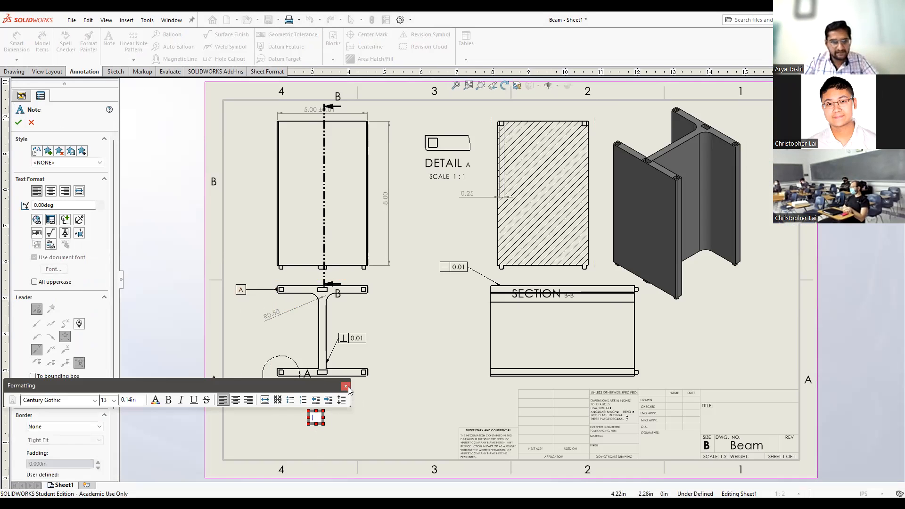
click(346, 387)
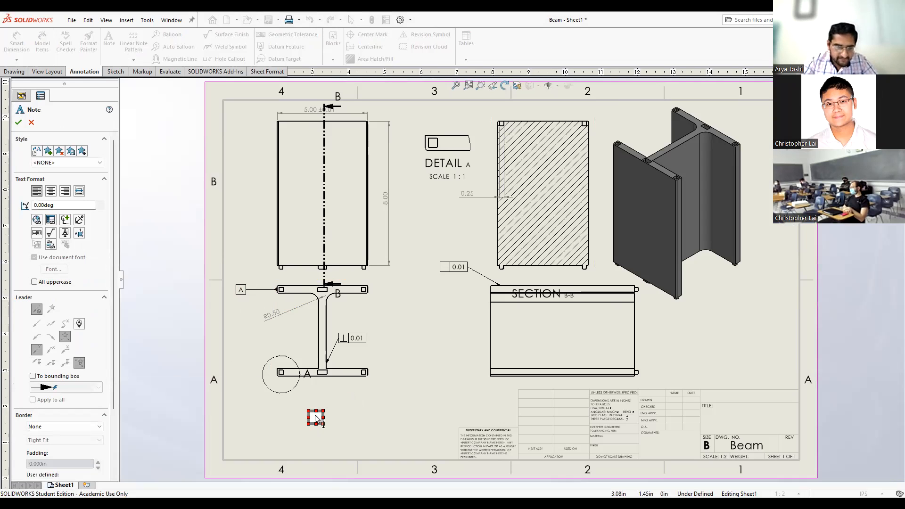
text(Front)
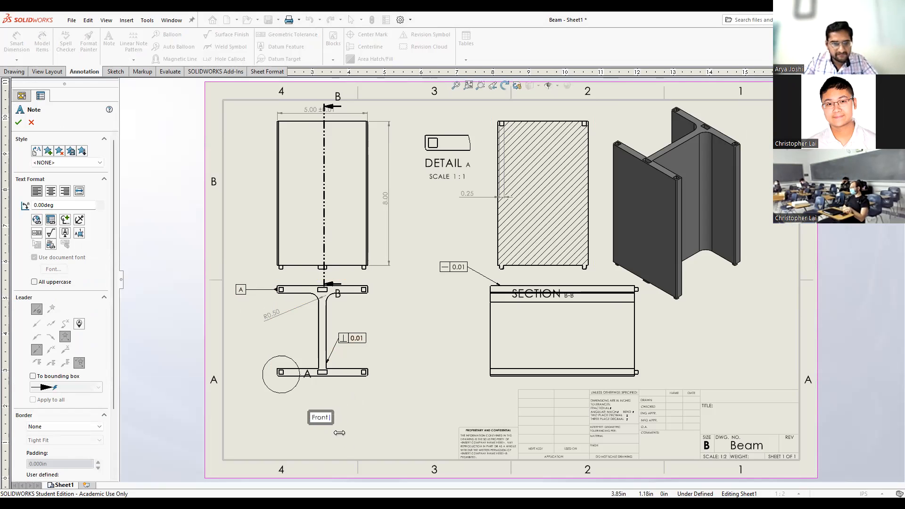
click(321, 439)
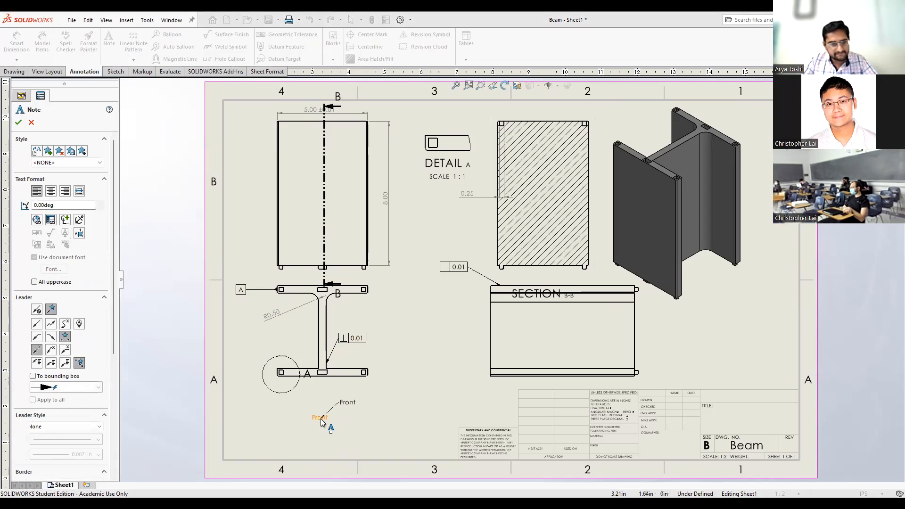
key(Escape)
drag(321, 419, 325, 391)
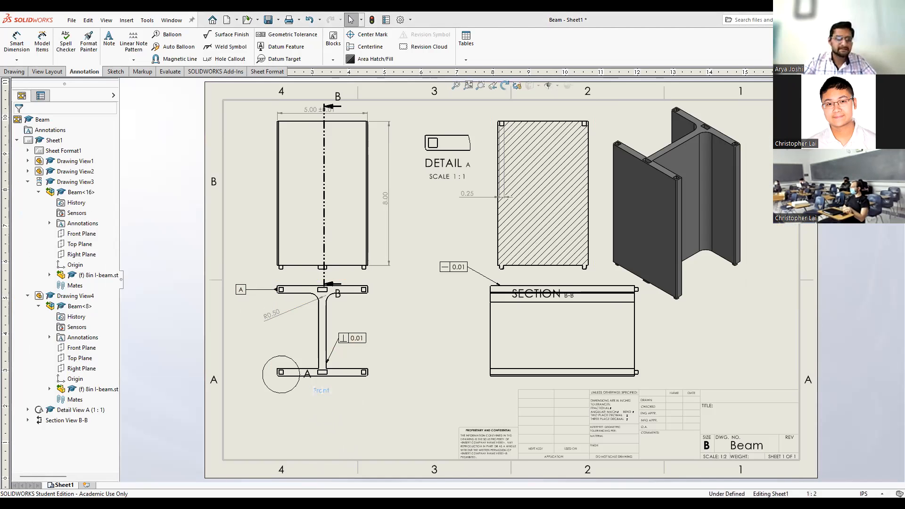
click(335, 439)
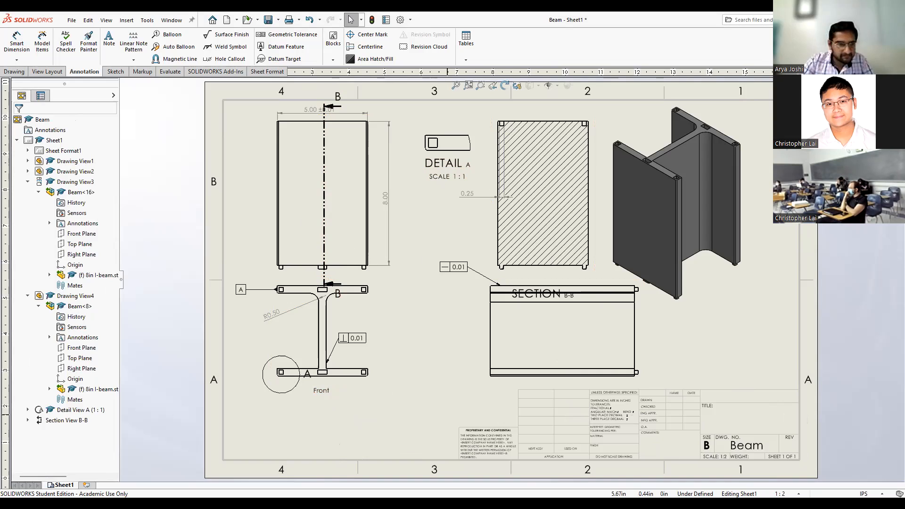
Edit the sheet format and set the empty company name note above the title field to "I-Beam v.1"
click(261, 74)
click(4, 39)
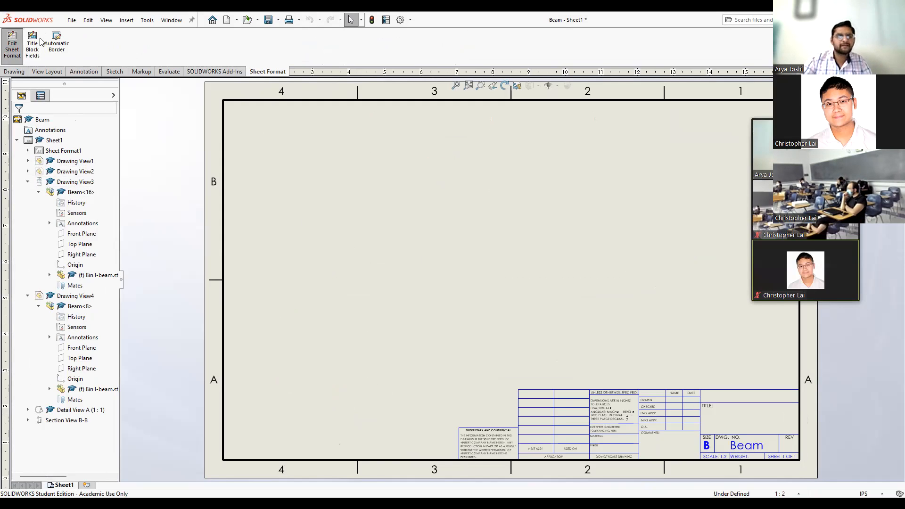
click(776, 403)
click(750, 397)
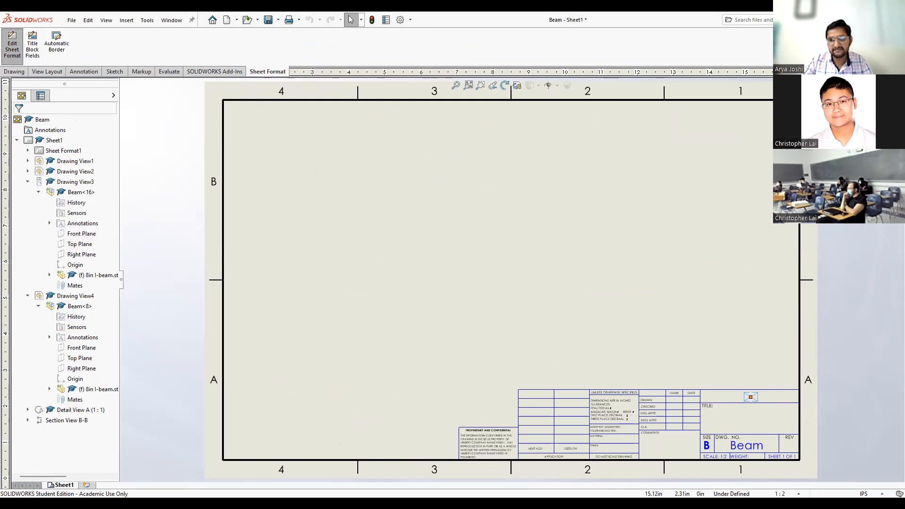
click(752, 397)
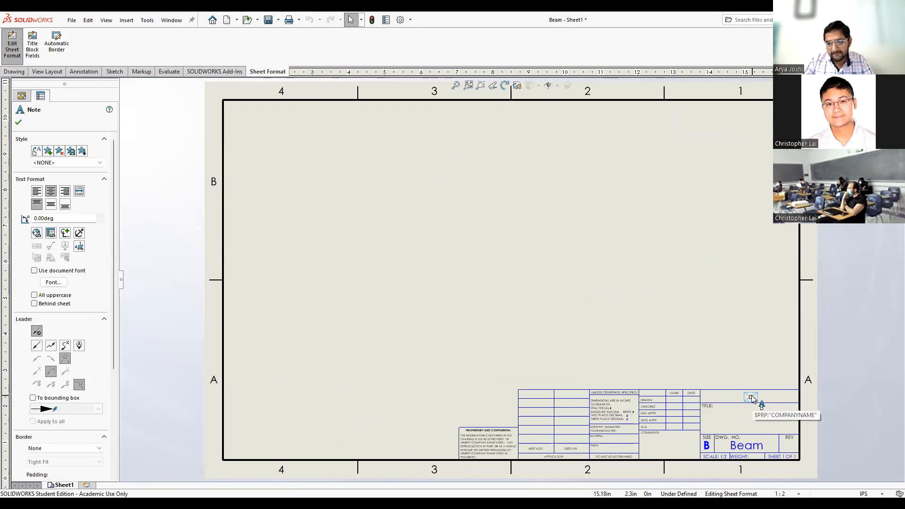
double_click(752, 397)
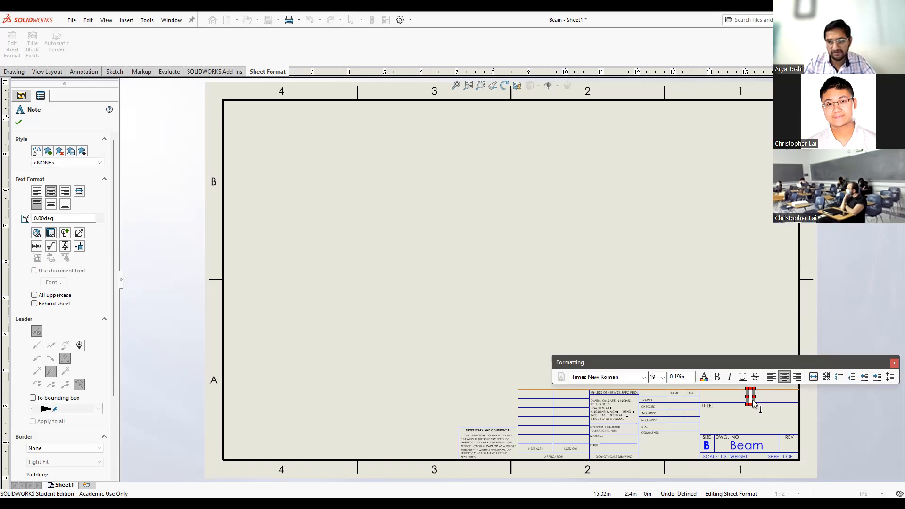
text(Beam )
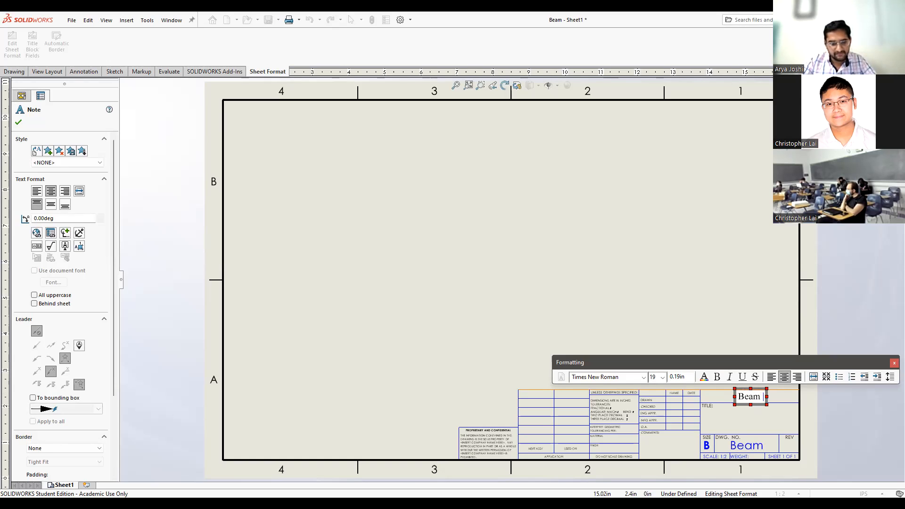
text(V)
key(BackSpace)
text(v.1)
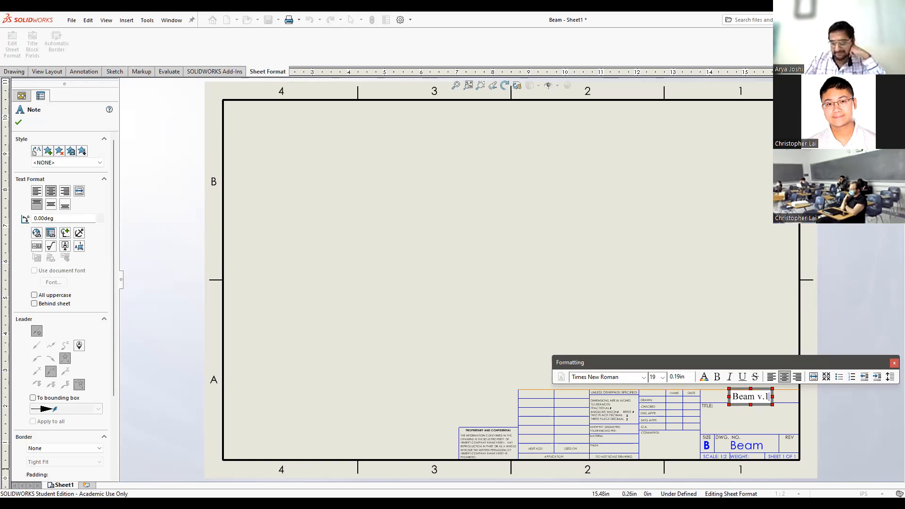
click(734, 397)
text(I-)
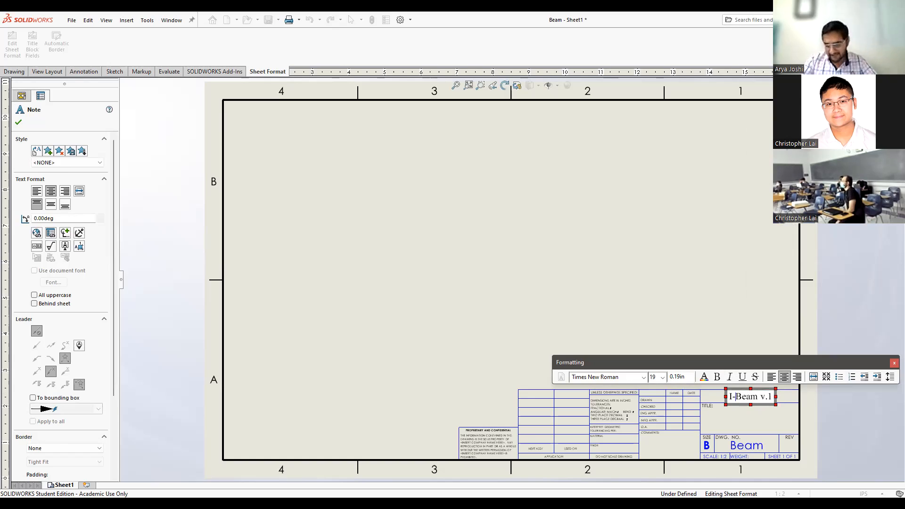
click(719, 419)
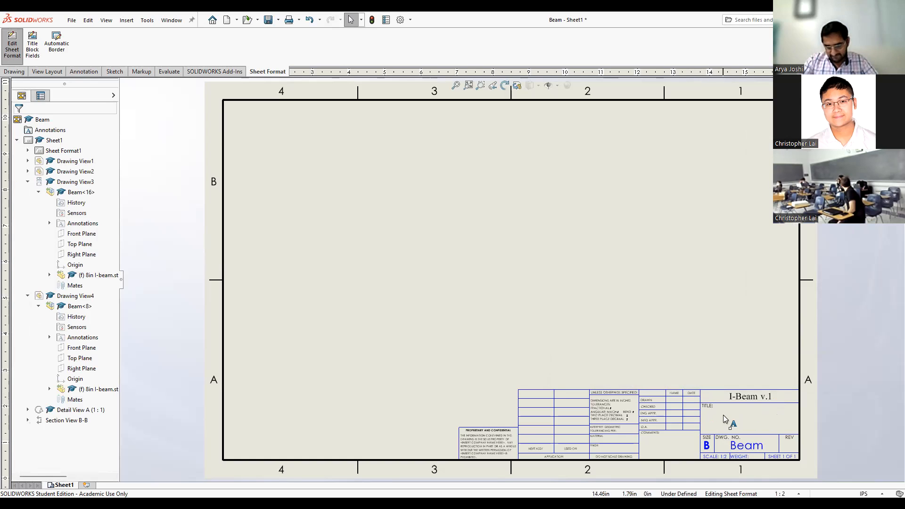
Replace the drawing number in the title block with 1.01 and return to the drawing sheet
click(756, 449)
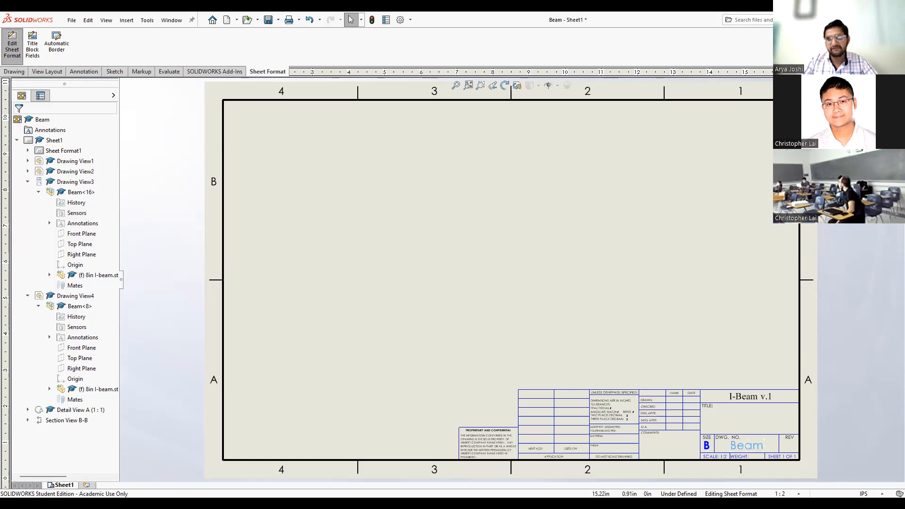
double_click(756, 449)
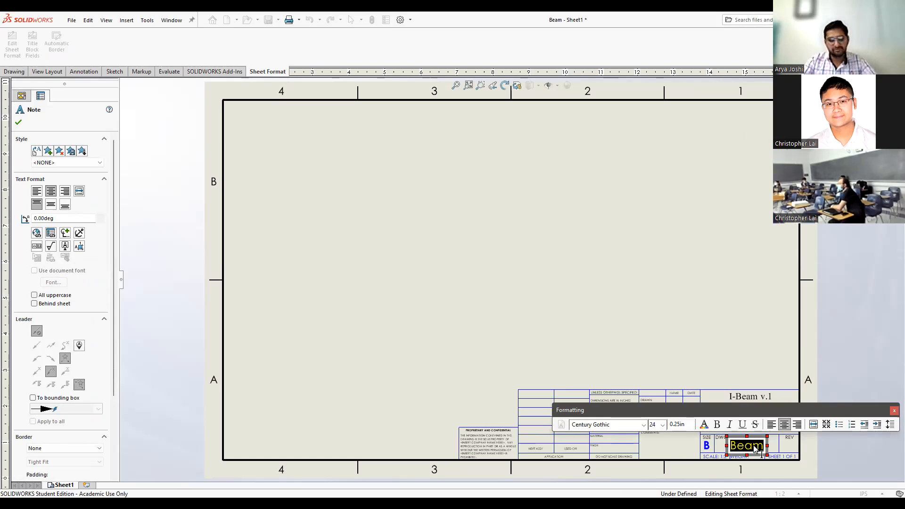
key(BackSpace)
text(1)
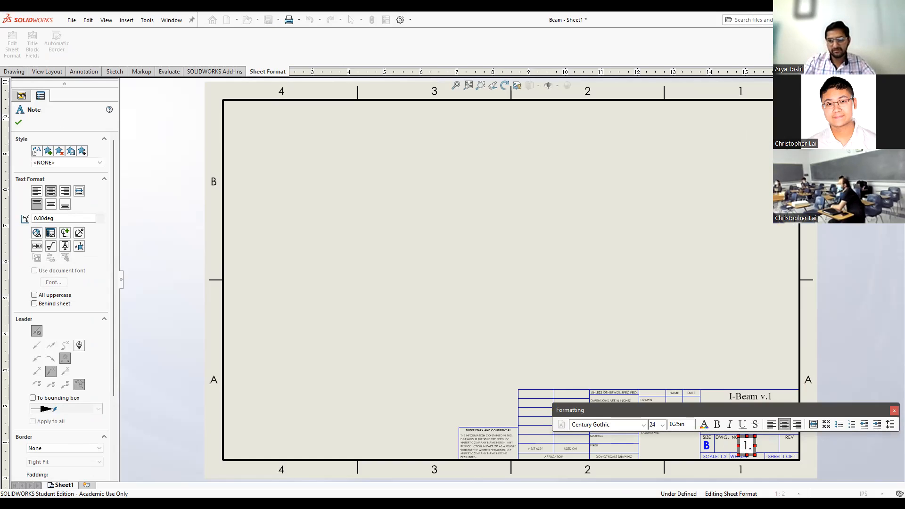
text(.01)
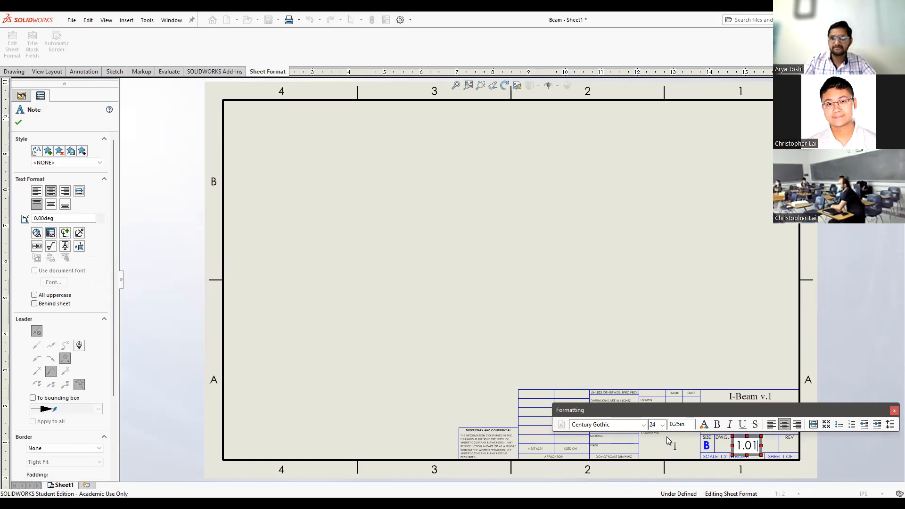
click(654, 357)
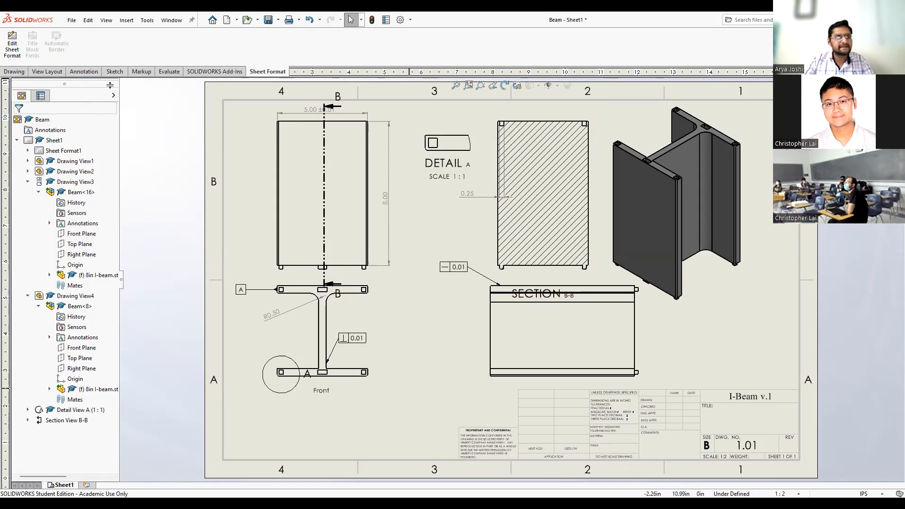
click(215, 71)
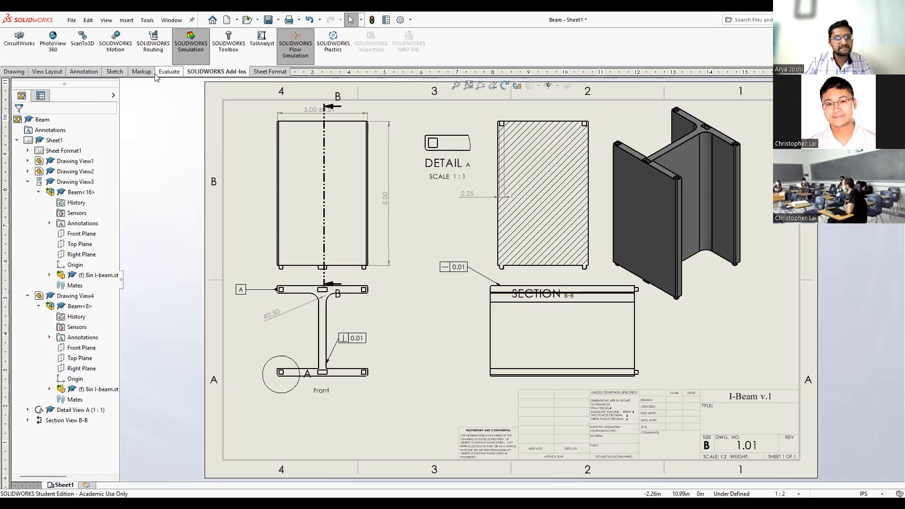
click(156, 73)
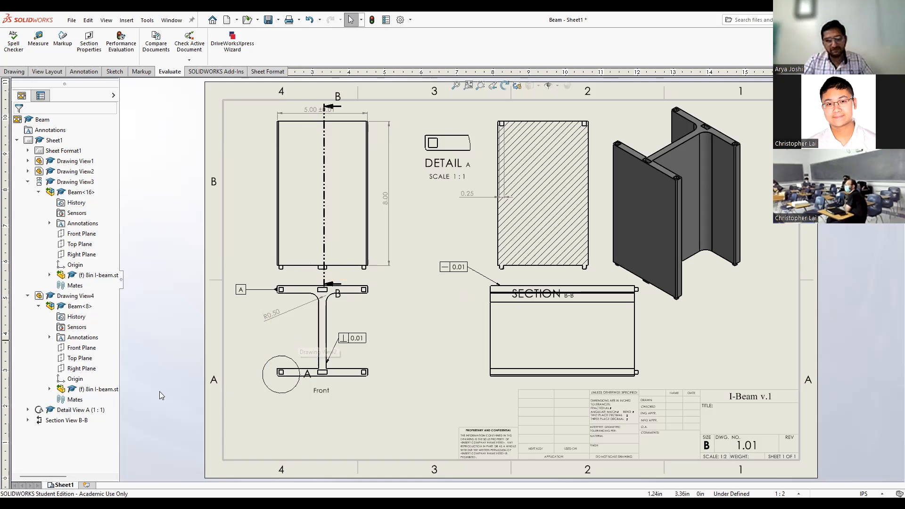
click(14, 72)
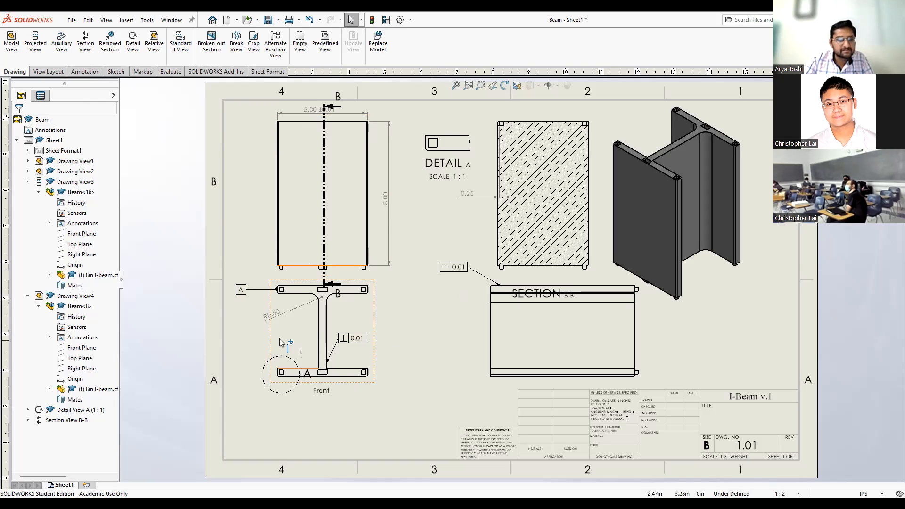
click(48, 73)
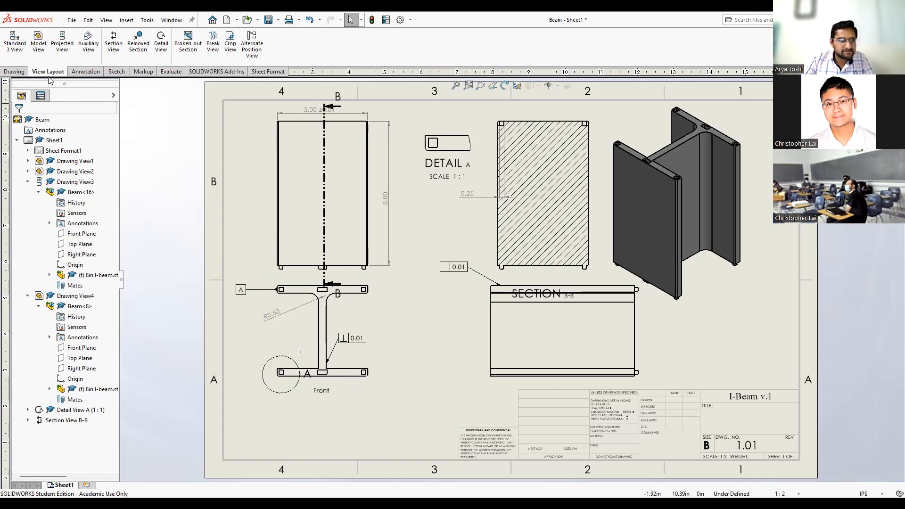
Dimension the length of the lower flange's bottom edge in the I-profile view, placing it below the "Front" note
click(78, 73)
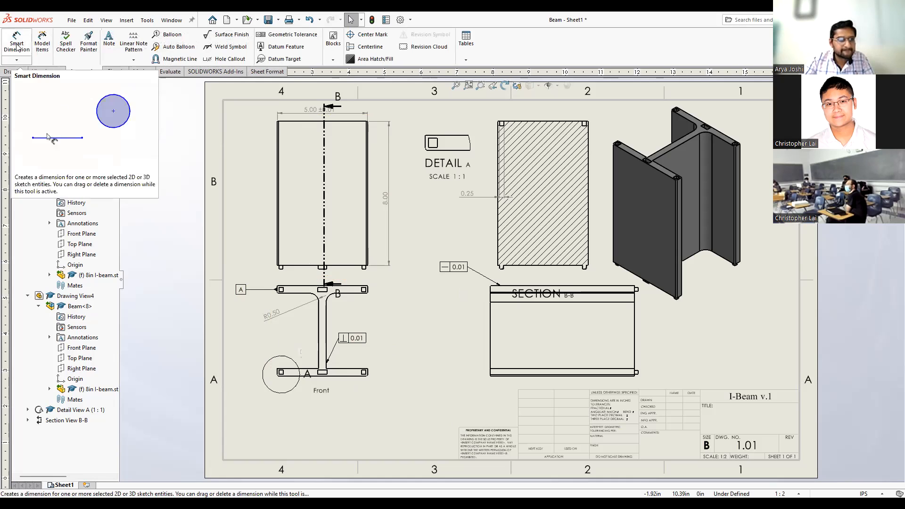
click(17, 45)
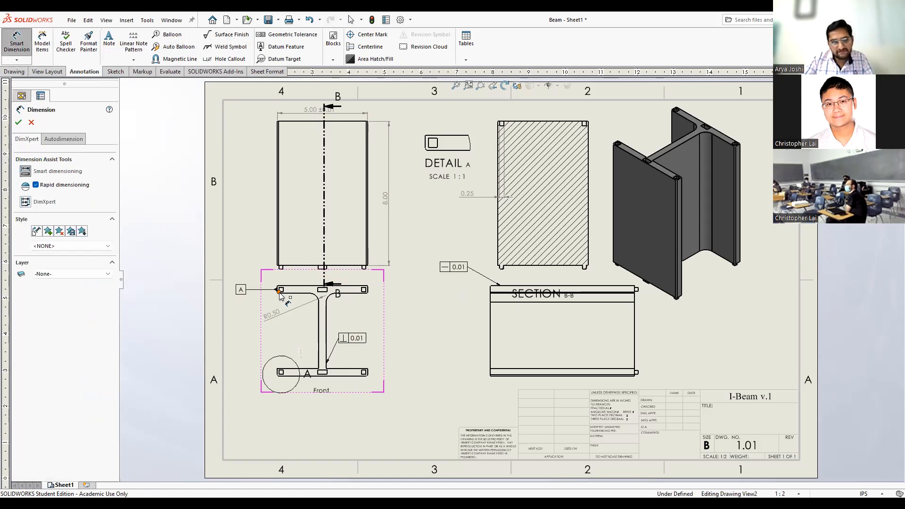
click(331, 373)
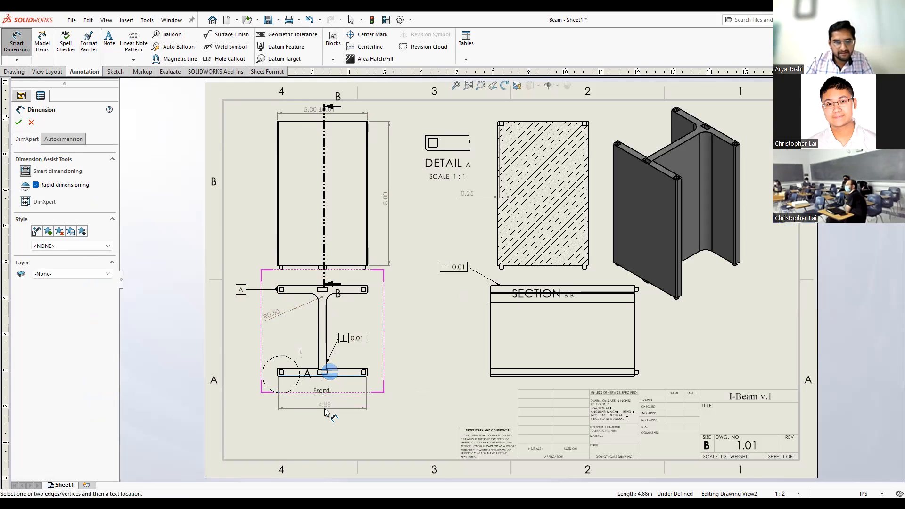
click(324, 410)
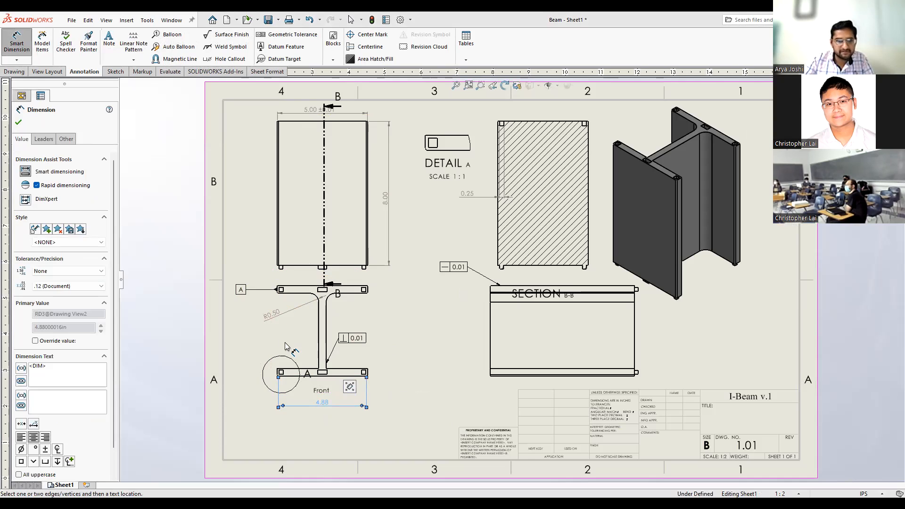
Dimension both vertical web edges in the I-profile view, placing one dimension on each side outside the profile
click(327, 330)
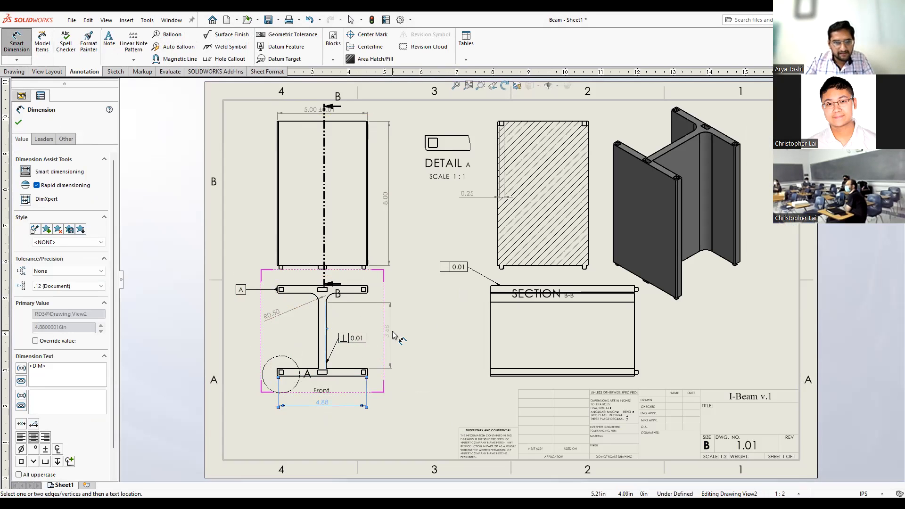
click(391, 340)
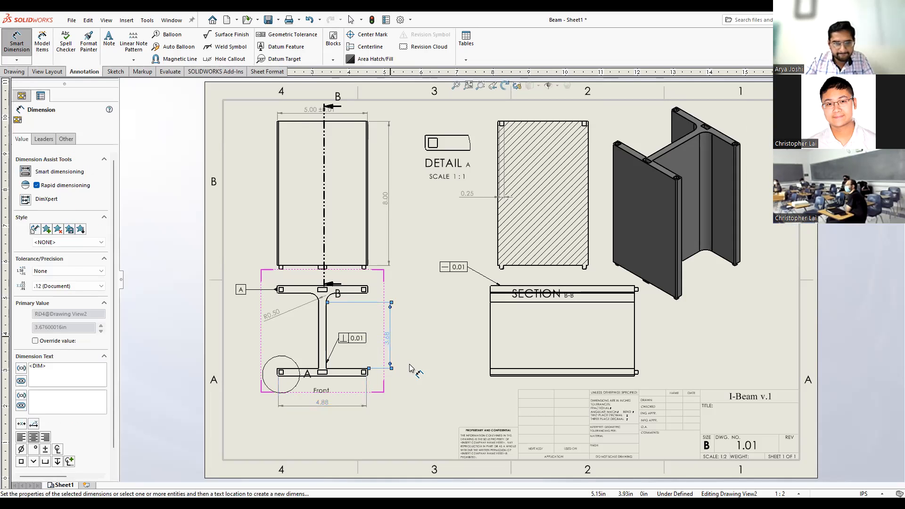
click(360, 383)
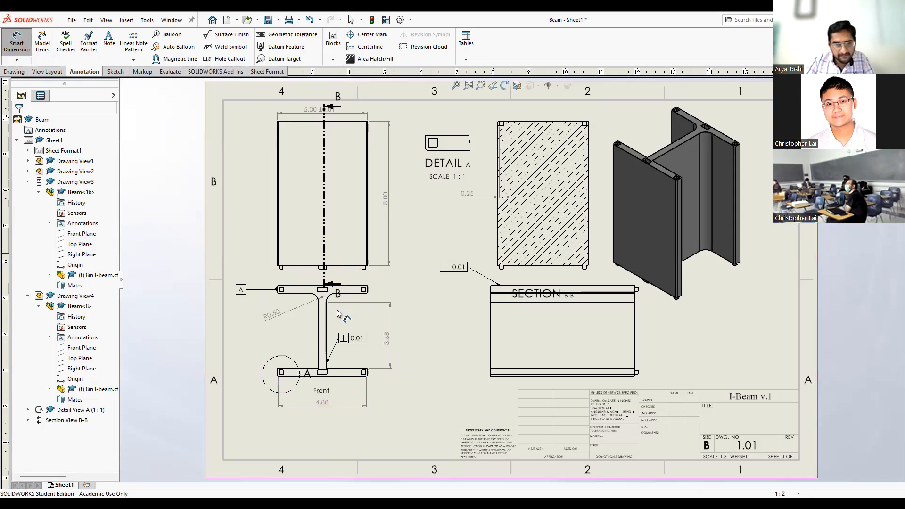
click(319, 336)
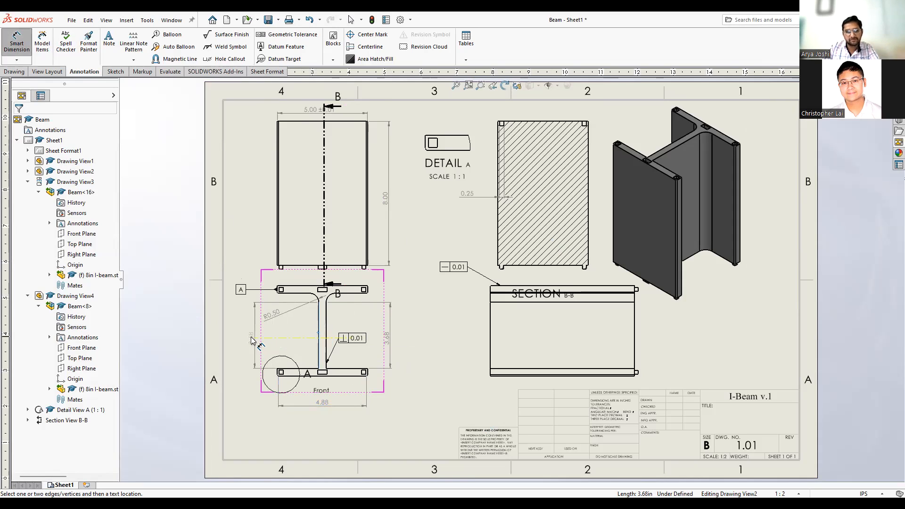
click(253, 341)
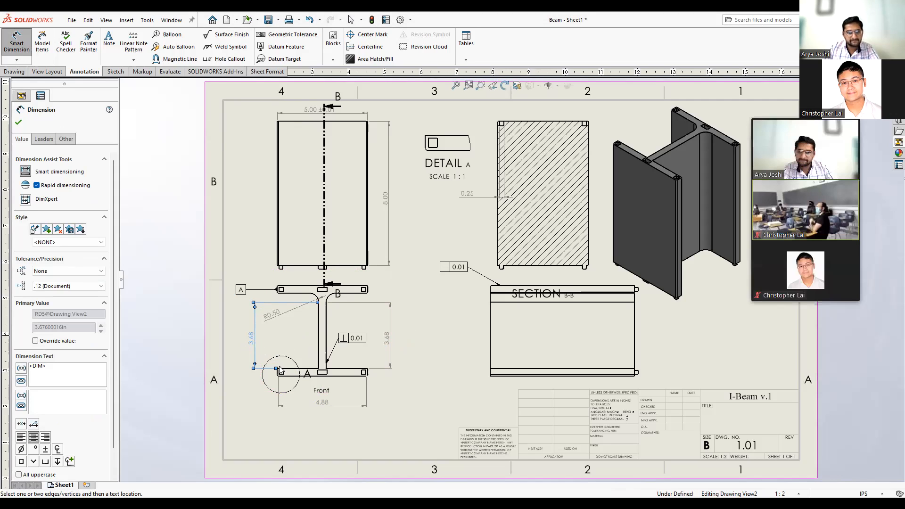
right_click(280, 398)
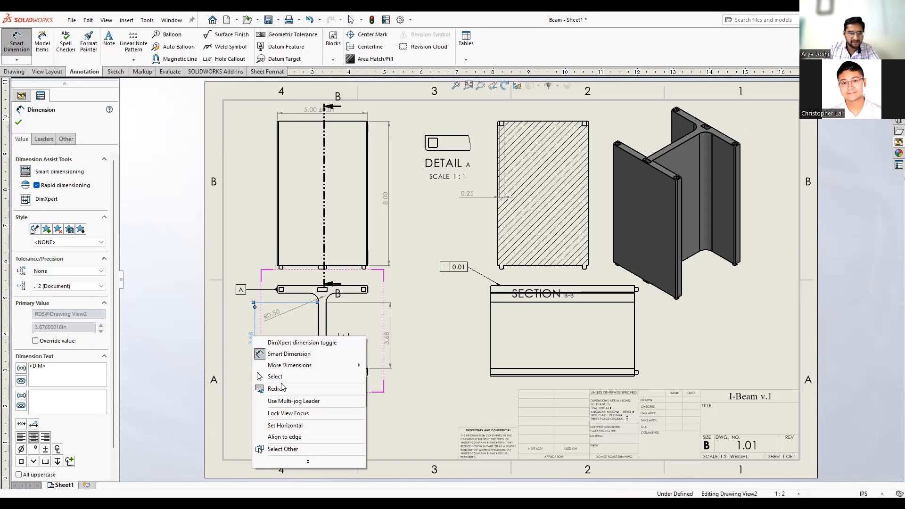
click(308, 462)
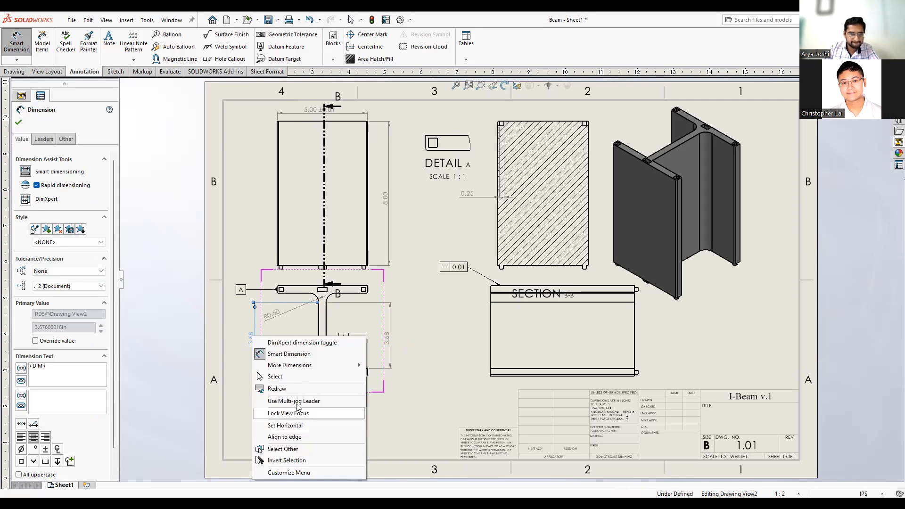
click(239, 396)
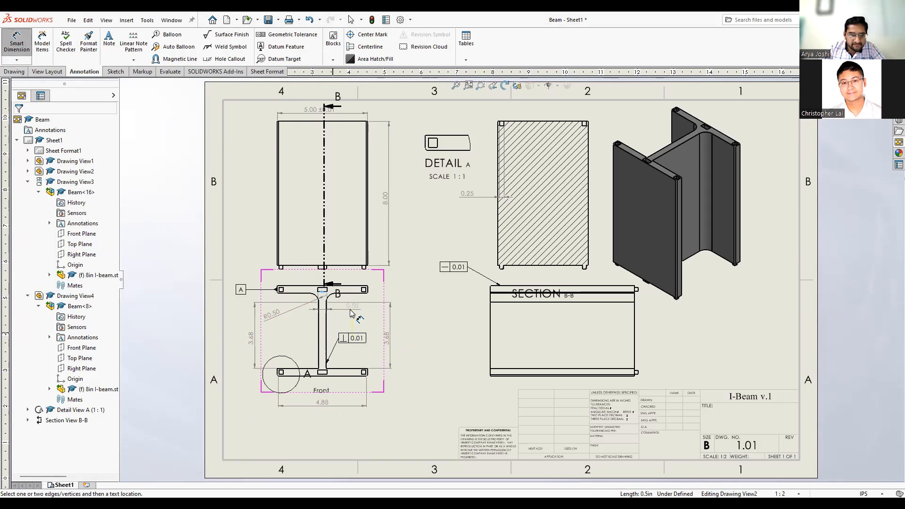
Dimension the short horizontal edge at the top of the web, placing the text to the web's right
click(352, 314)
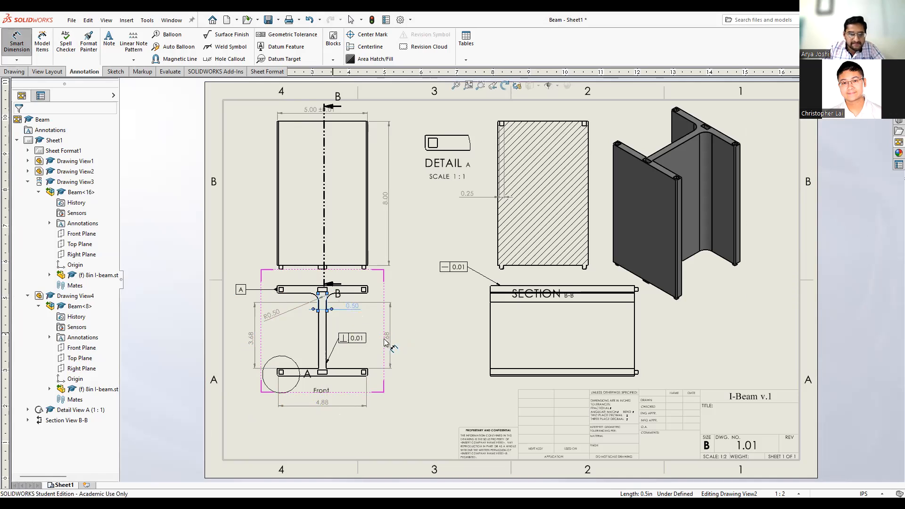
click(410, 298)
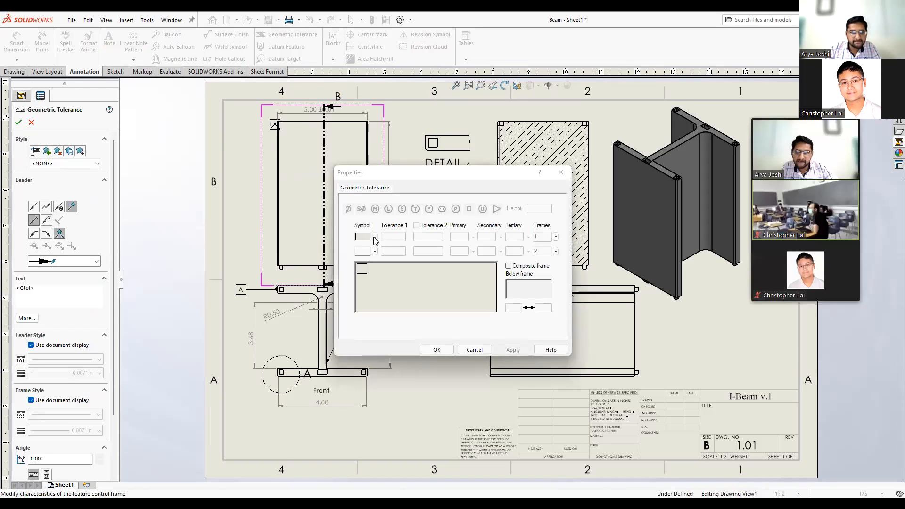
click(375, 237)
click(364, 247)
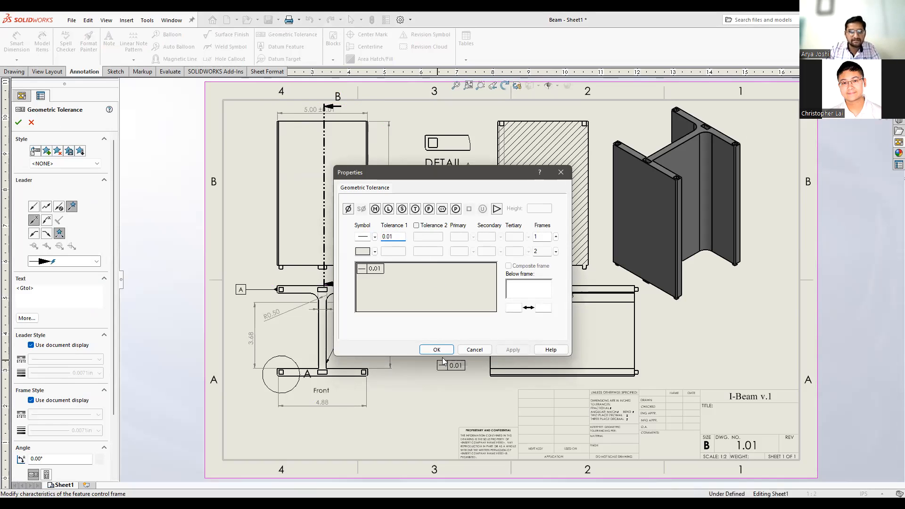
click(561, 172)
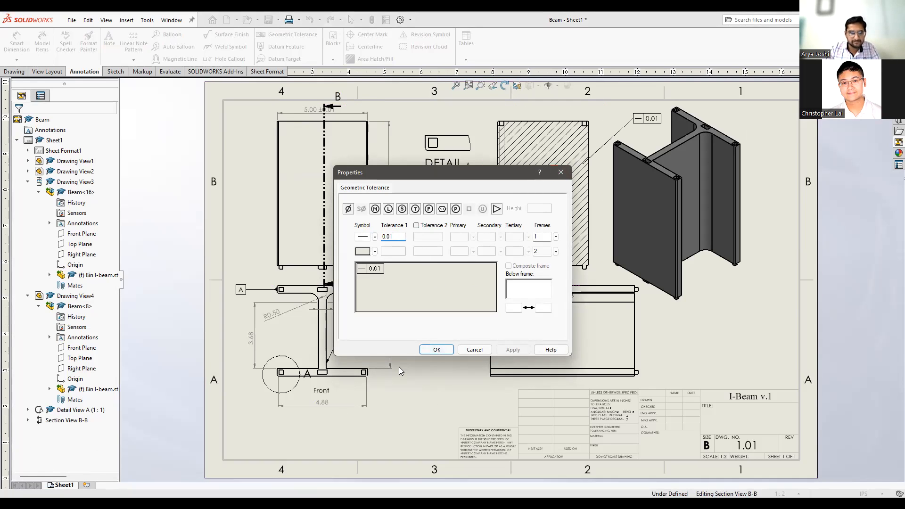
Attach a 0.01 straightness tolerance to the lower flange's bottom edge in the I-profile view, placing the frame just below and to the right
click(344, 377)
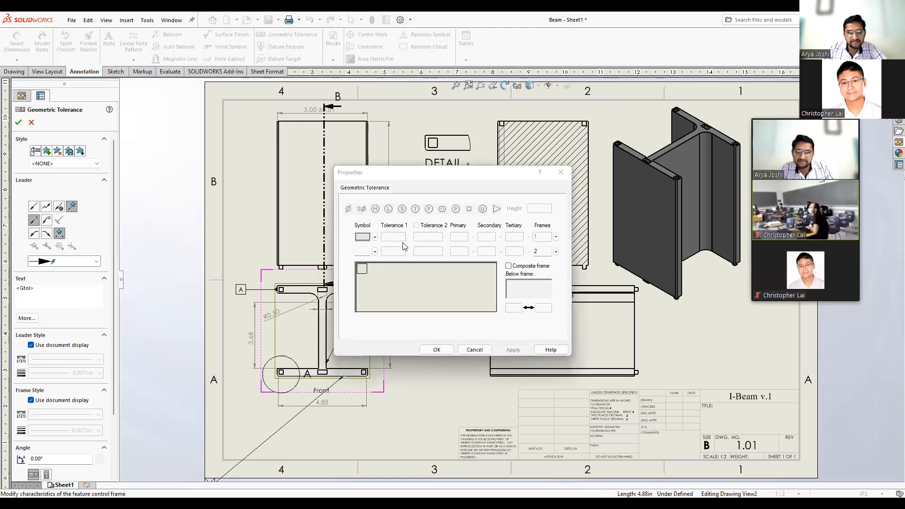
click(368, 253)
text(0.01)
click(437, 351)
drag(375, 407, 400, 393)
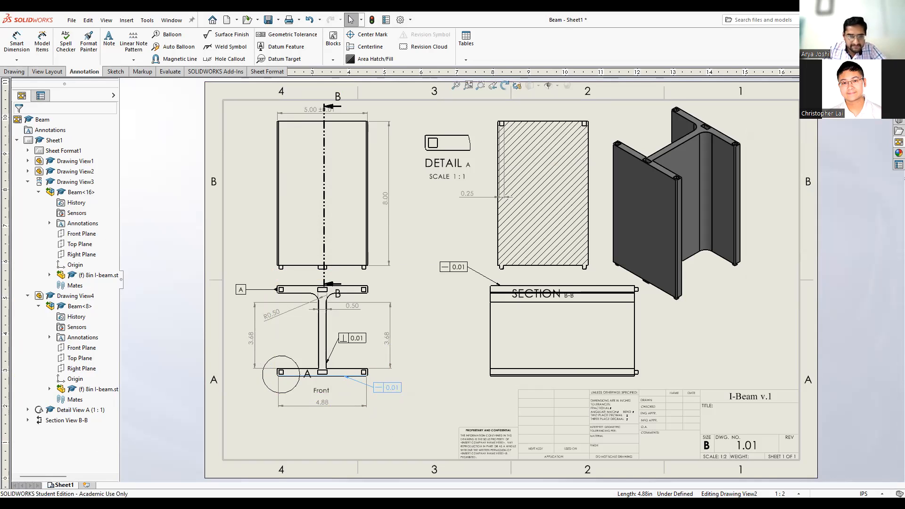
click(367, 430)
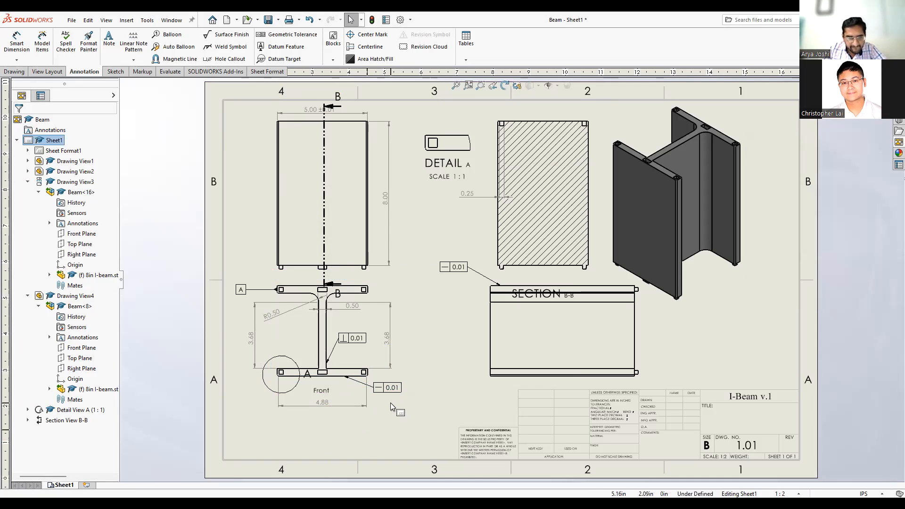
Give the lower flange's width dimension a symmetric tolerance of 0.01 in
click(322, 402)
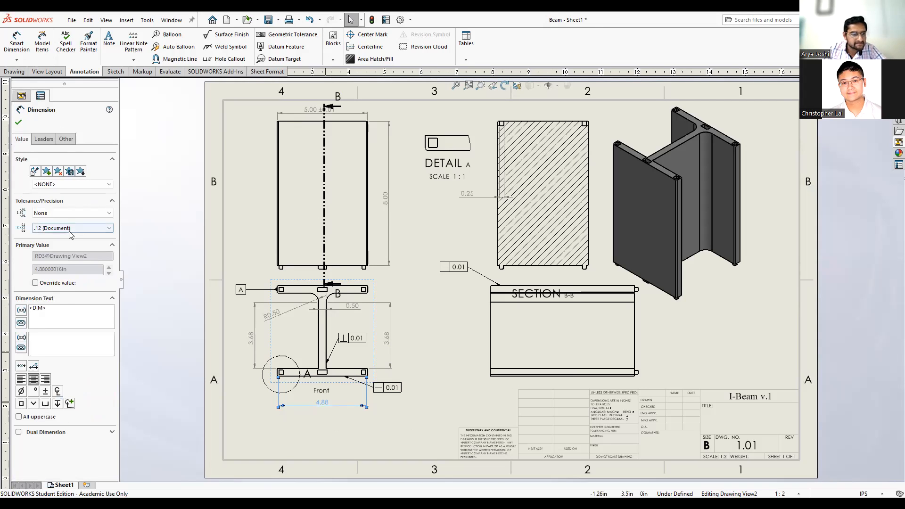
click(72, 213)
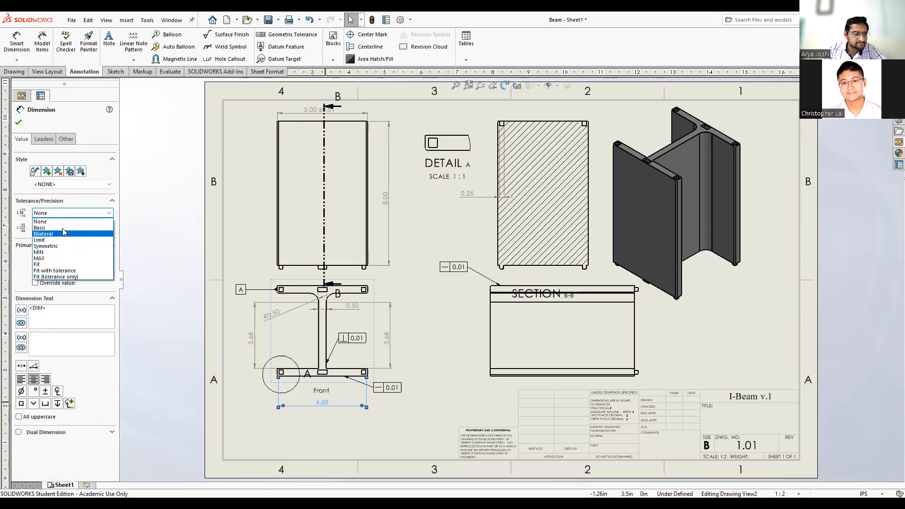
click(56, 252)
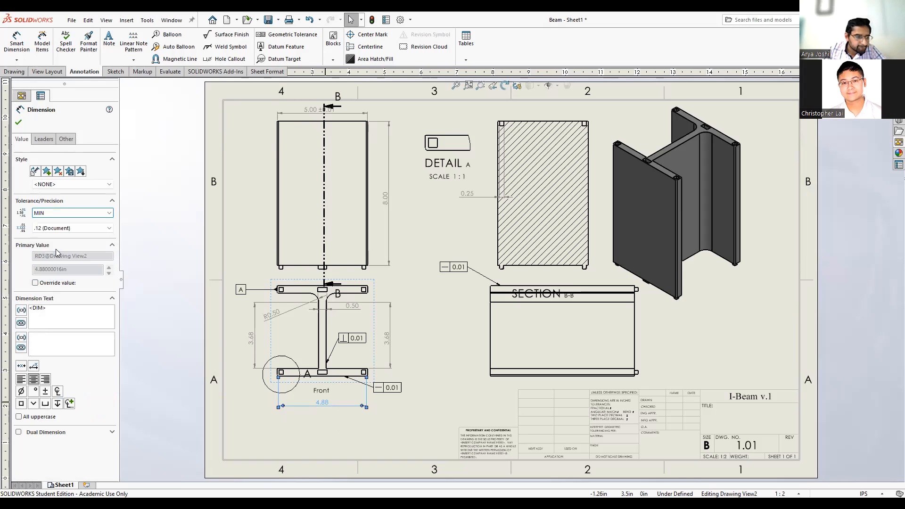
click(71, 213)
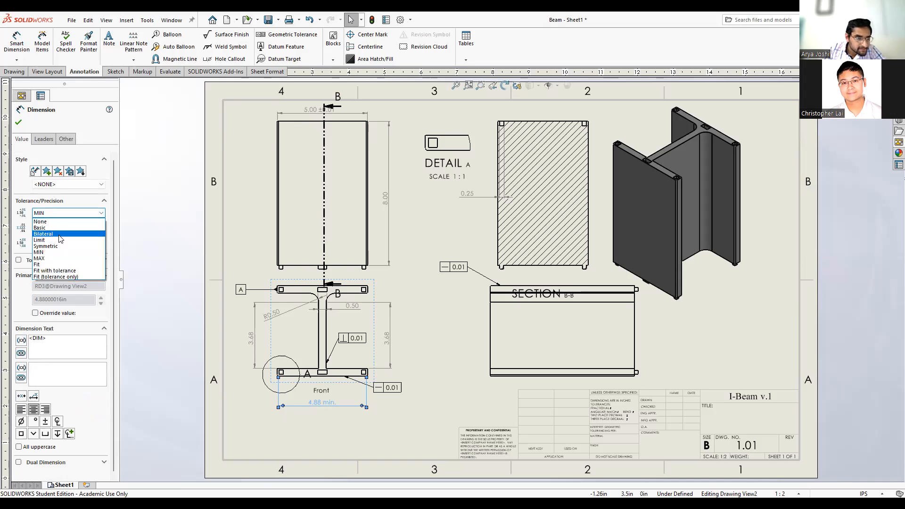
click(65, 246)
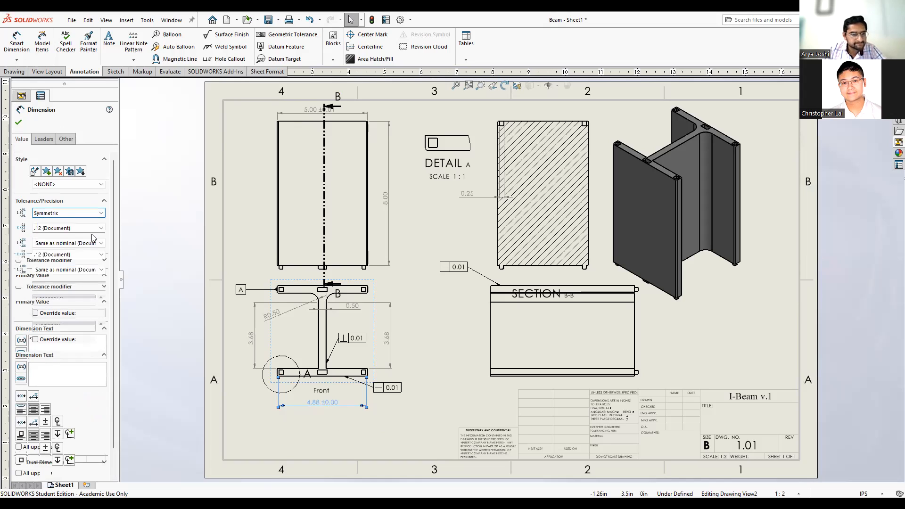
click(41, 228)
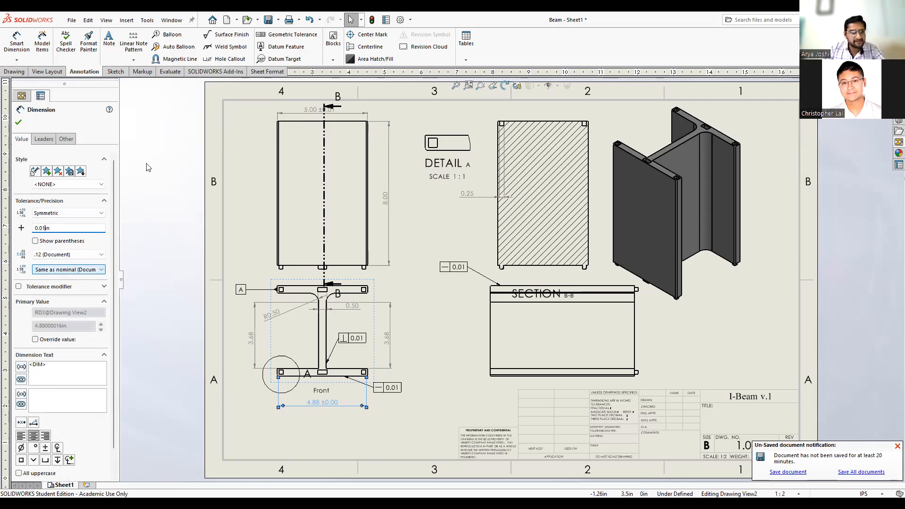
click(18, 122)
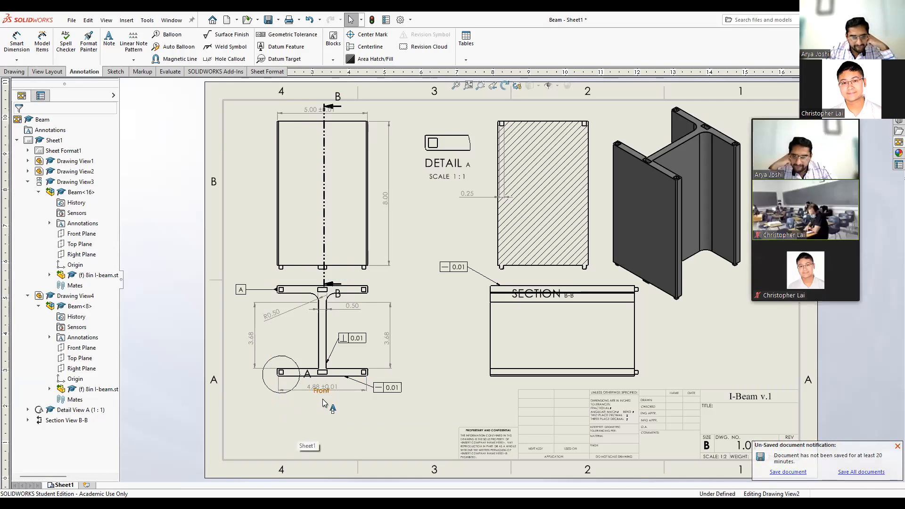
Move the "Front" note below the lower flange's width dimension and shift that dimension slightly down, just above the note
drag(325, 404, 321, 412)
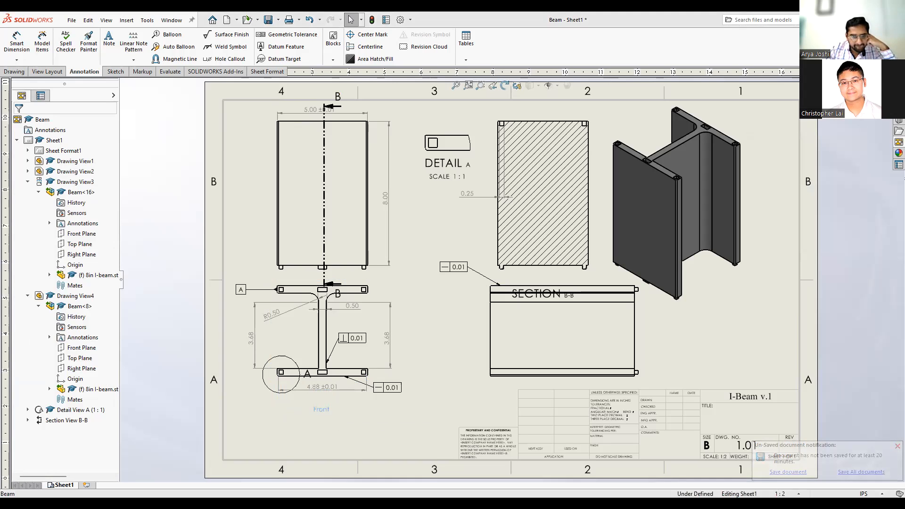
click(326, 410)
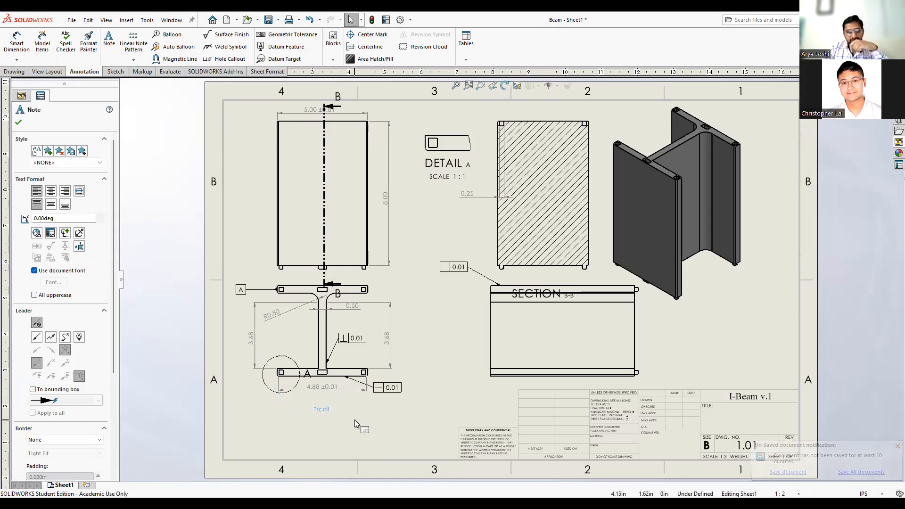
click(355, 419)
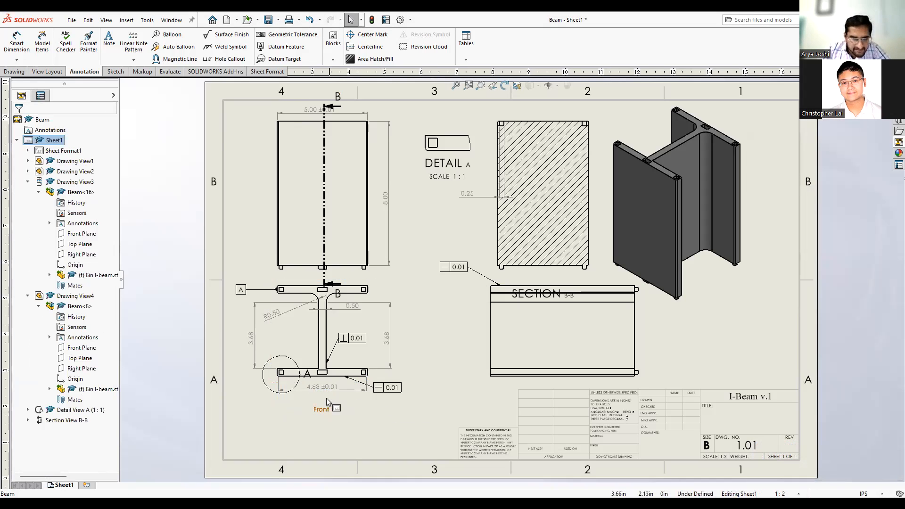
drag(337, 389, 337, 402)
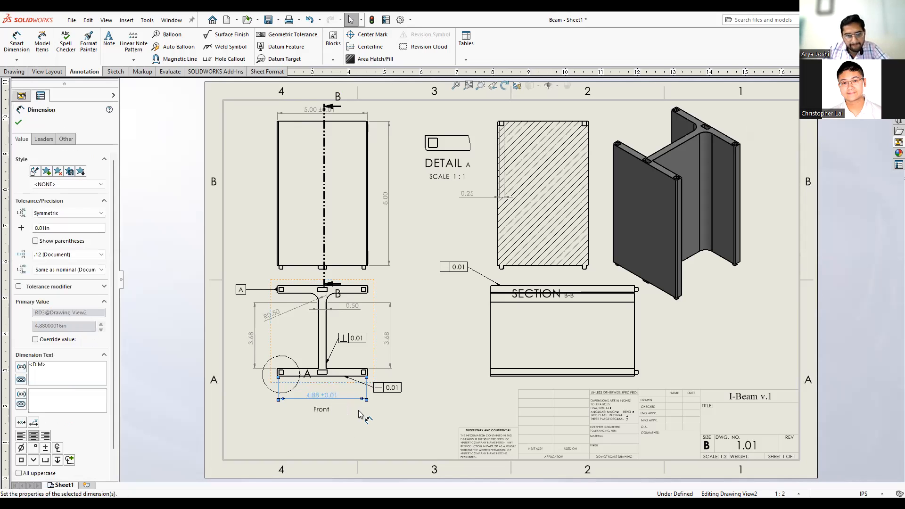
click(331, 435)
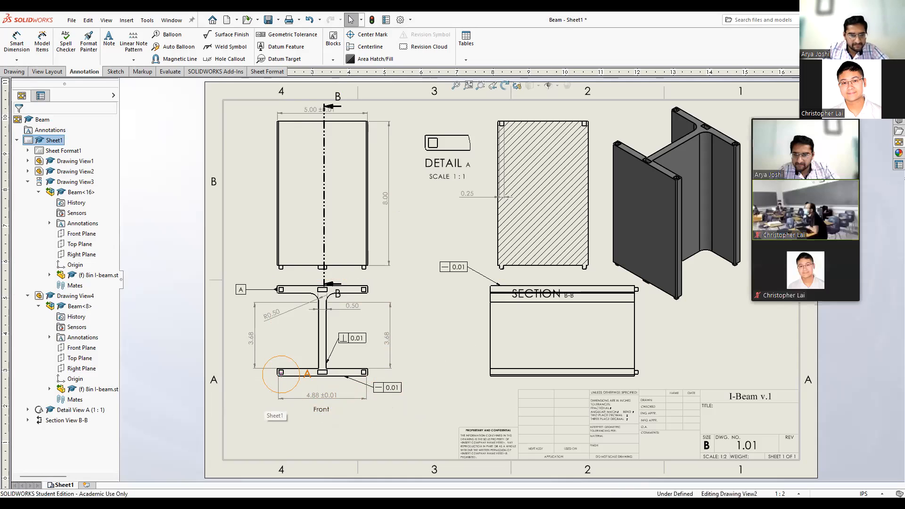
Shrink detail circle A around the left end of the lower flange in the I-profile view
click(270, 393)
drag(296, 391, 290, 385)
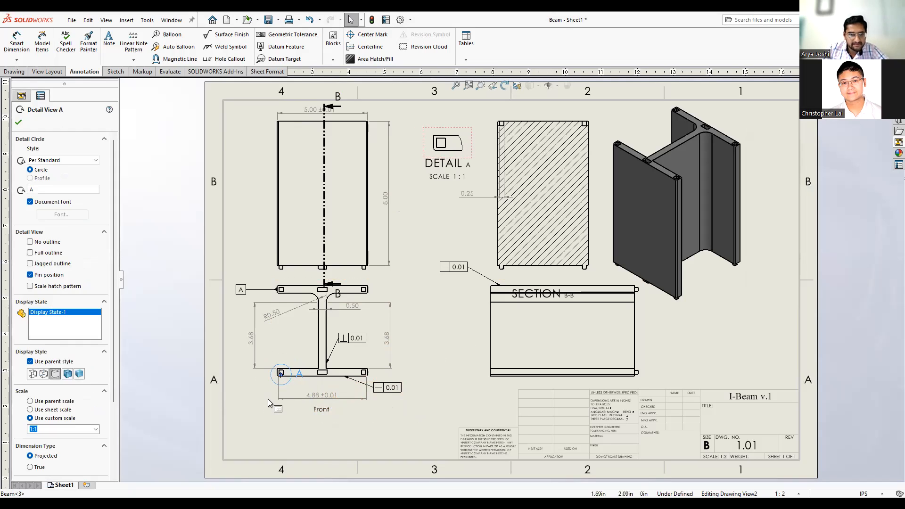
click(251, 413)
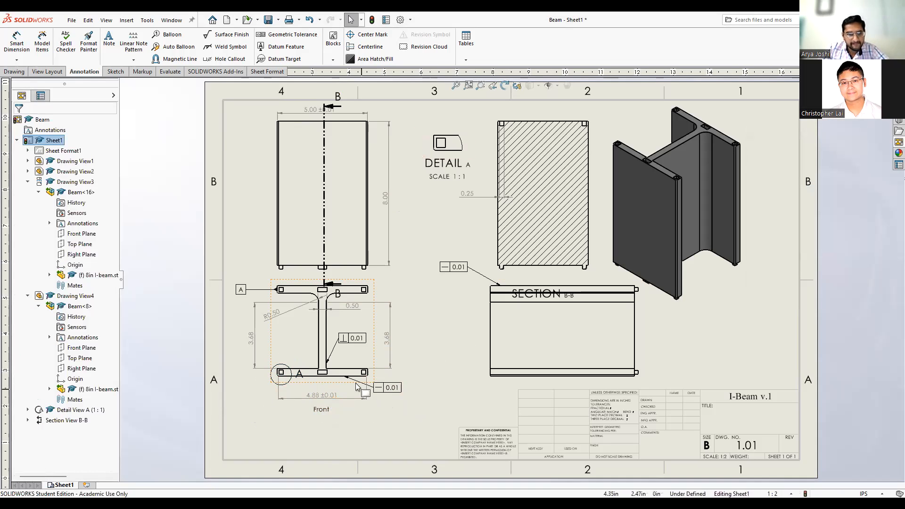
Give the height dimension on the right of the I-profile view a symmetric tolerance of 0.02 in, shown in parentheses
click(252, 333)
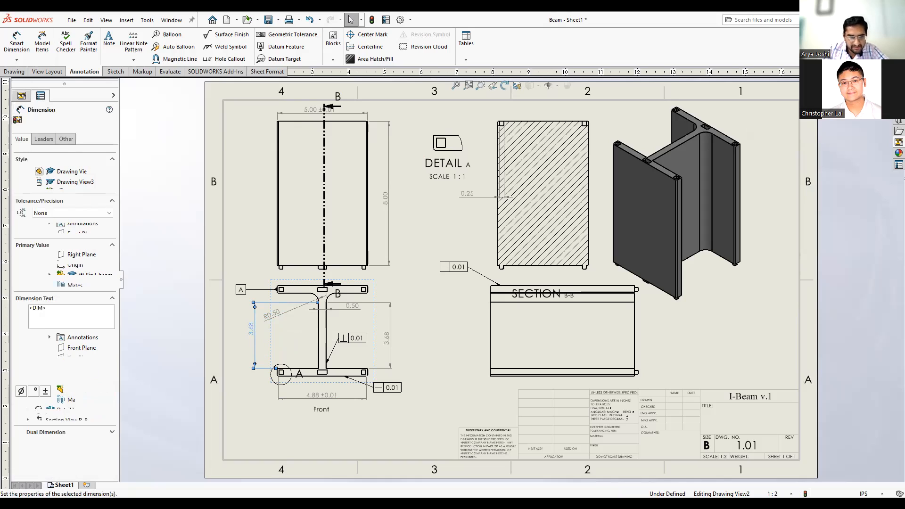
click(387, 337)
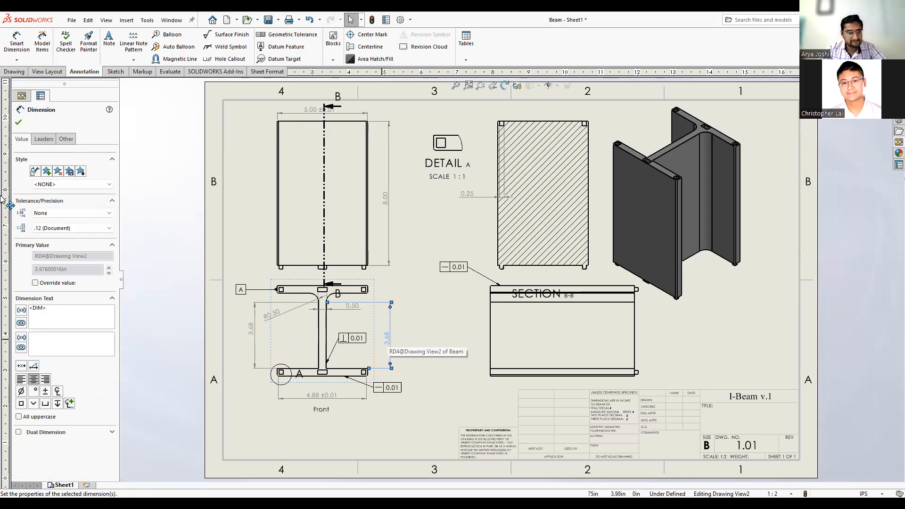
click(84, 214)
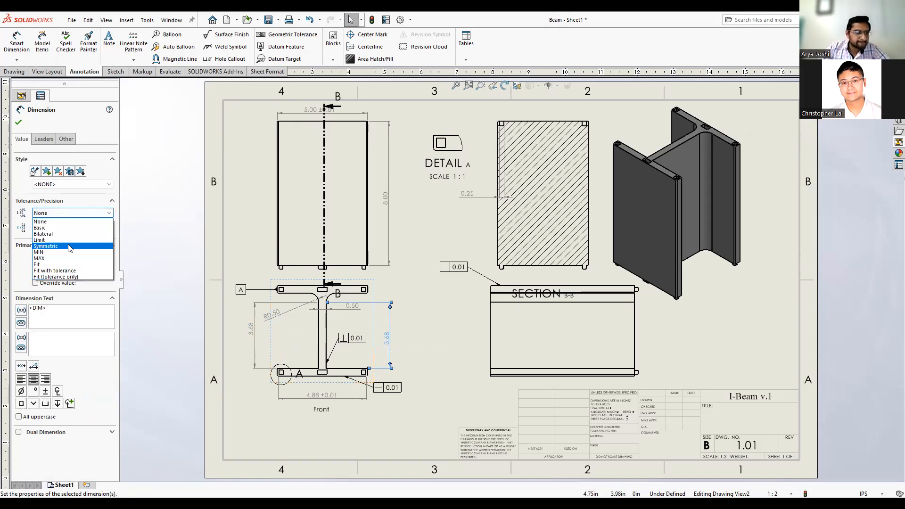
click(69, 246)
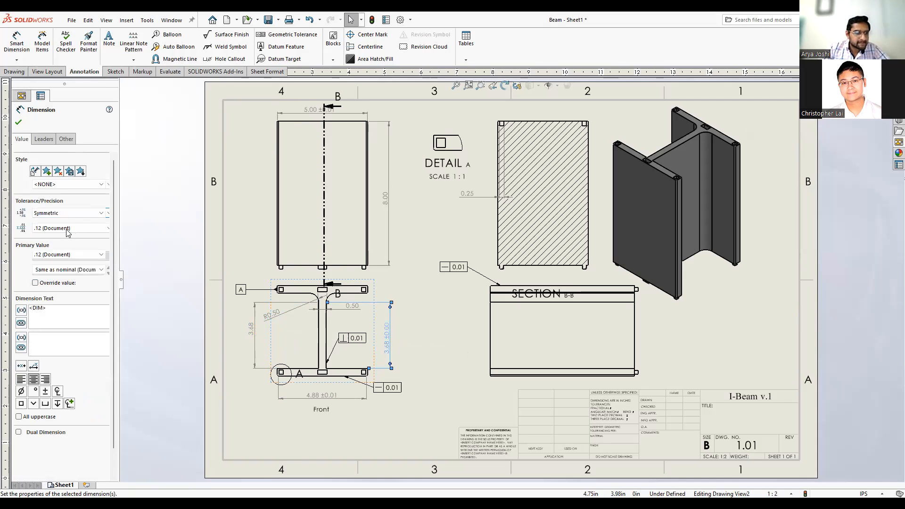
click(67, 229)
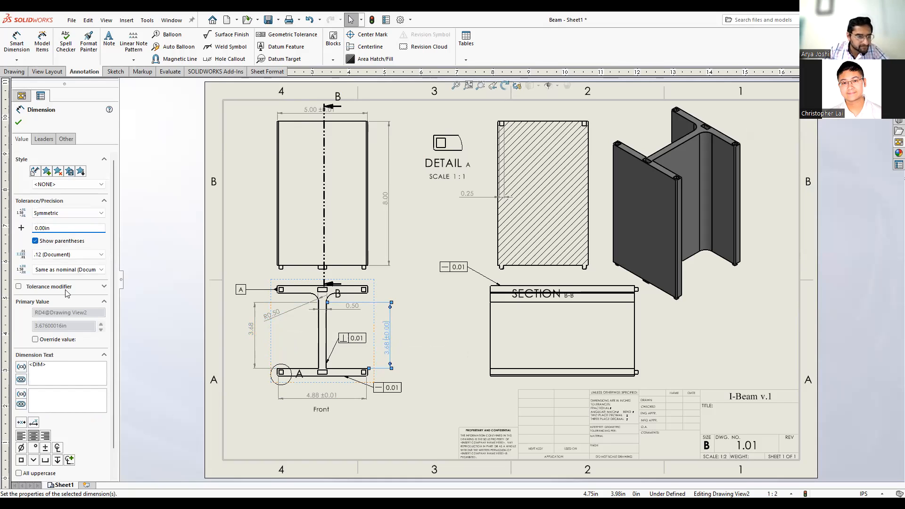
click(61, 255)
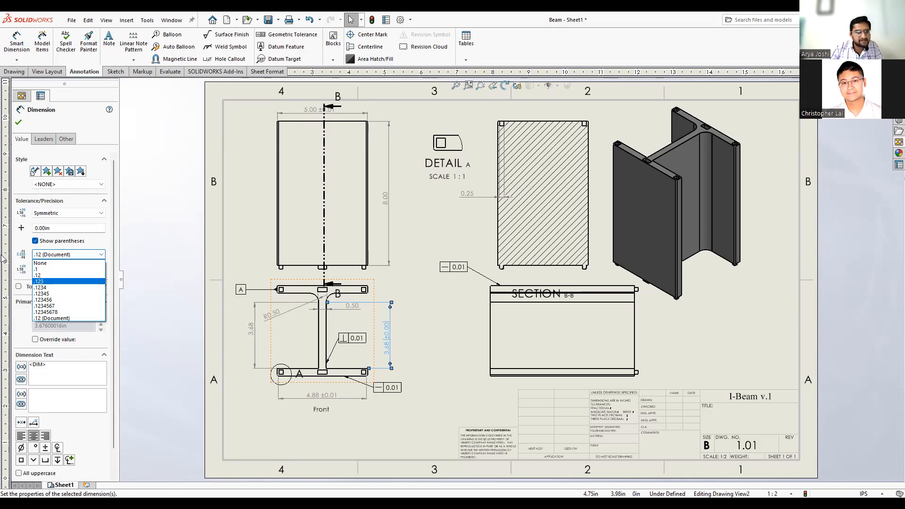
click(15, 242)
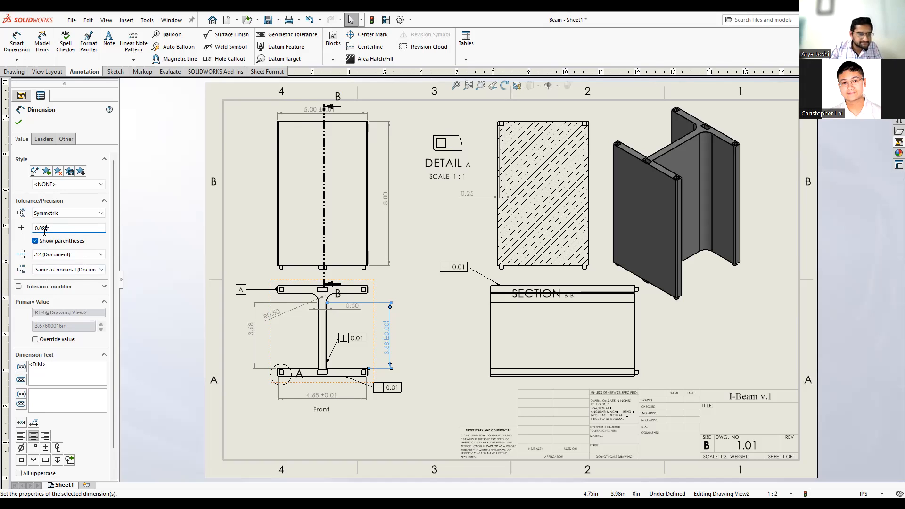
key(BackSpace)
text(2)
click(18, 123)
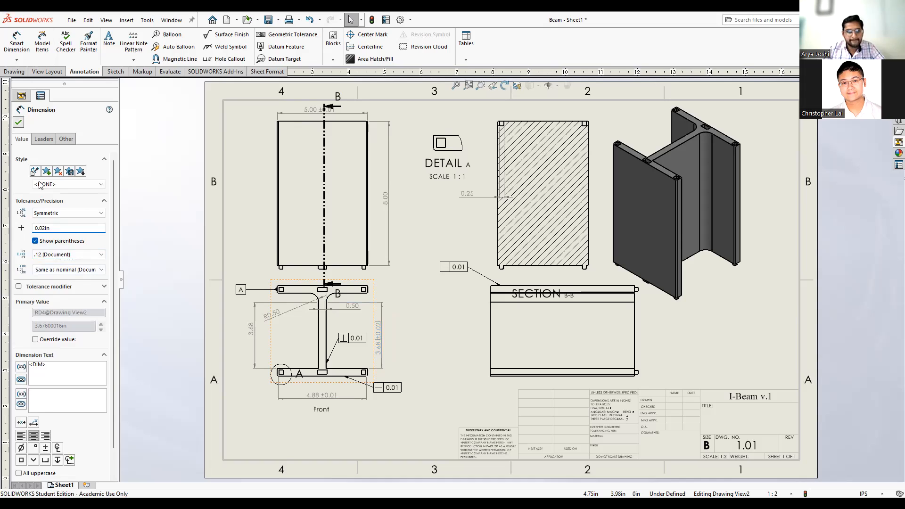
click(413, 361)
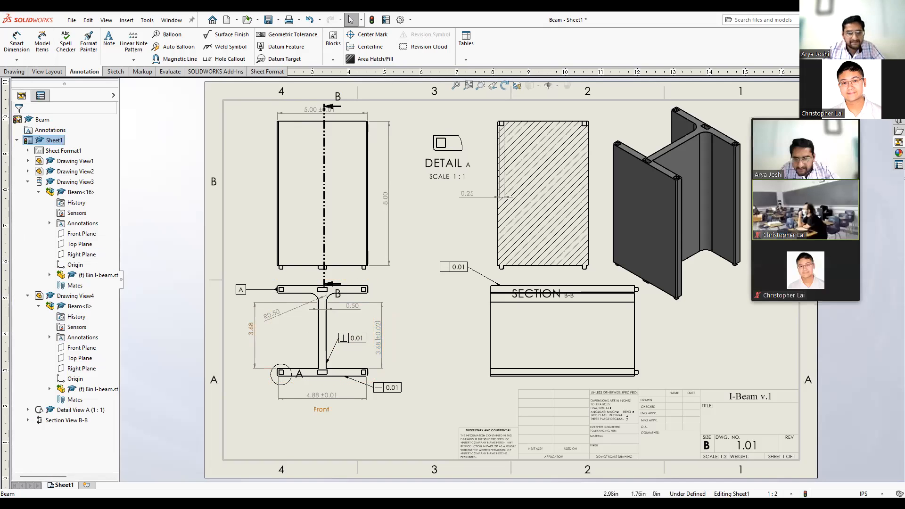
Move the I-profile view slightly down so its upper flange clears the lower section arrow and B label
click(376, 413)
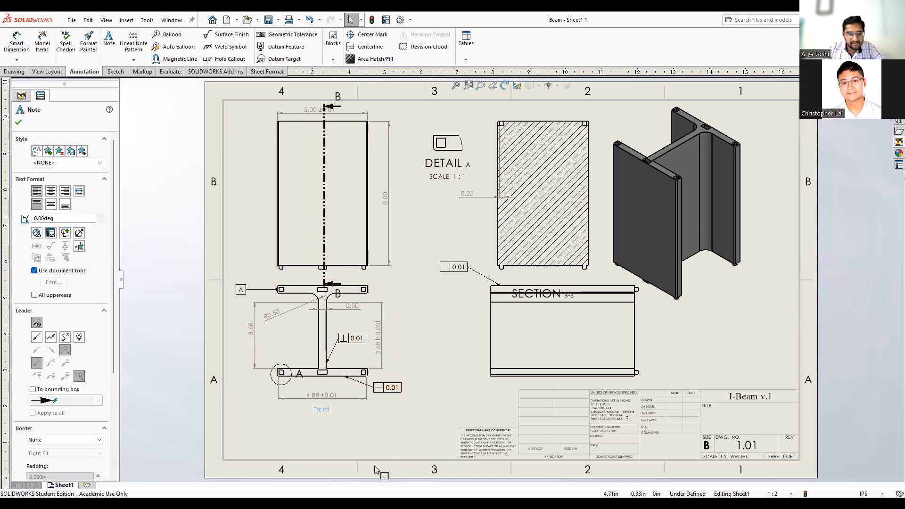
click(370, 436)
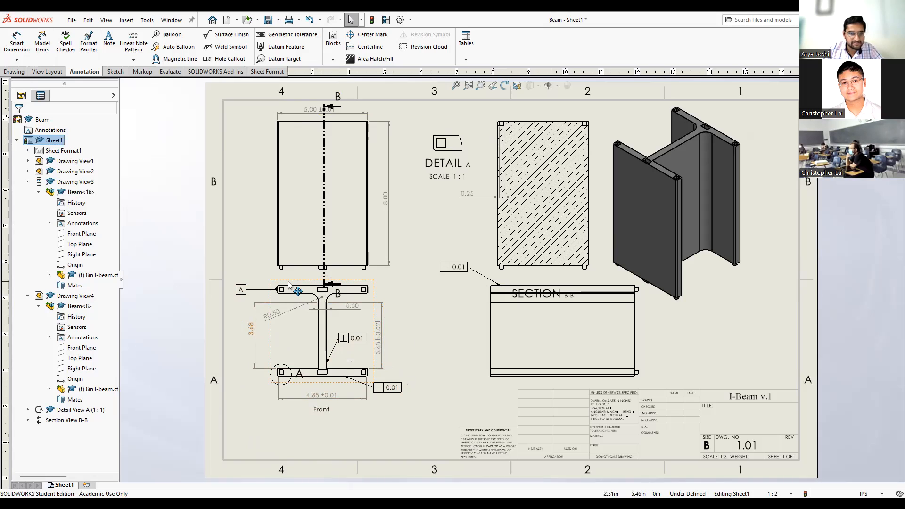
drag(287, 323, 291, 300)
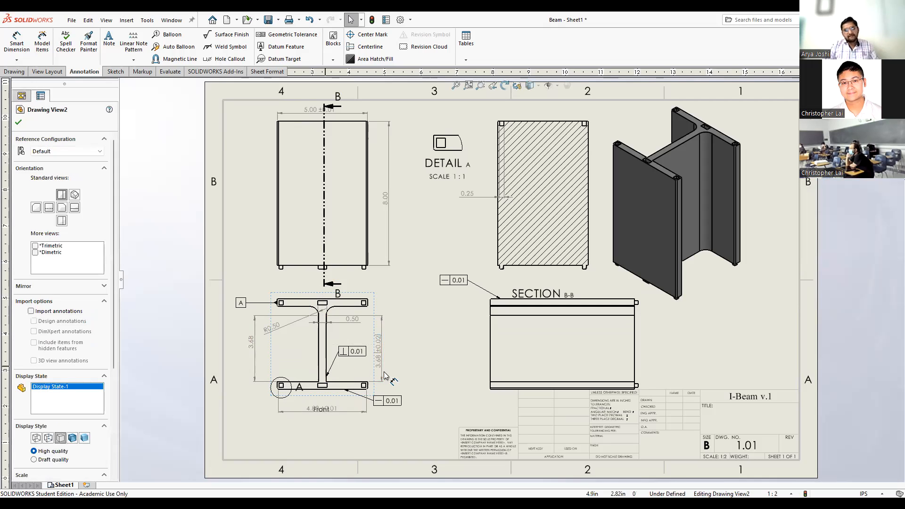
click(410, 365)
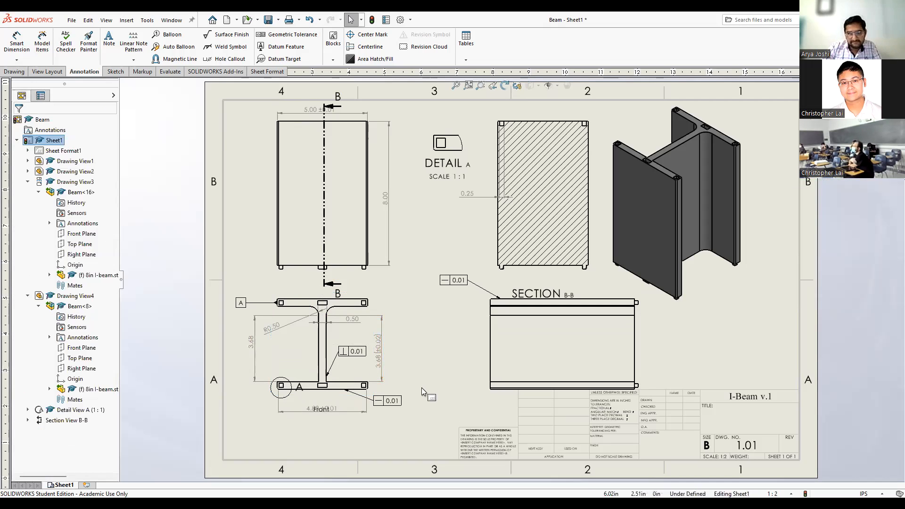